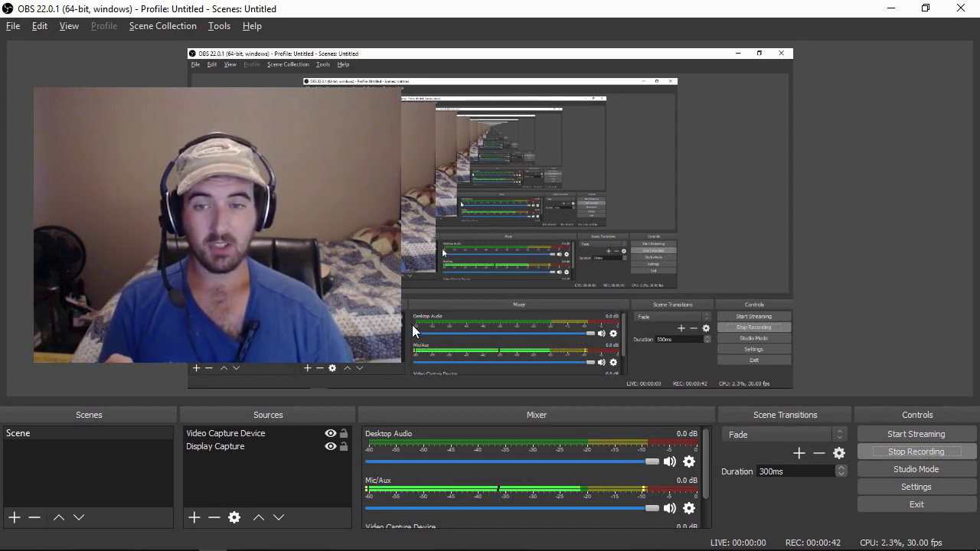
Hide the Video Capture Device webcam source, then switch to the browser's YouTube video page
click(334, 434)
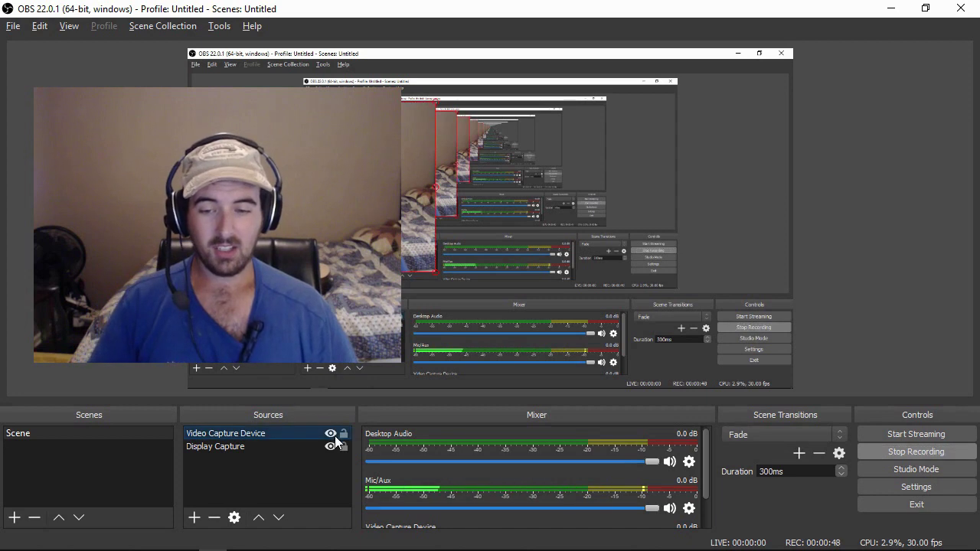
click(330, 434)
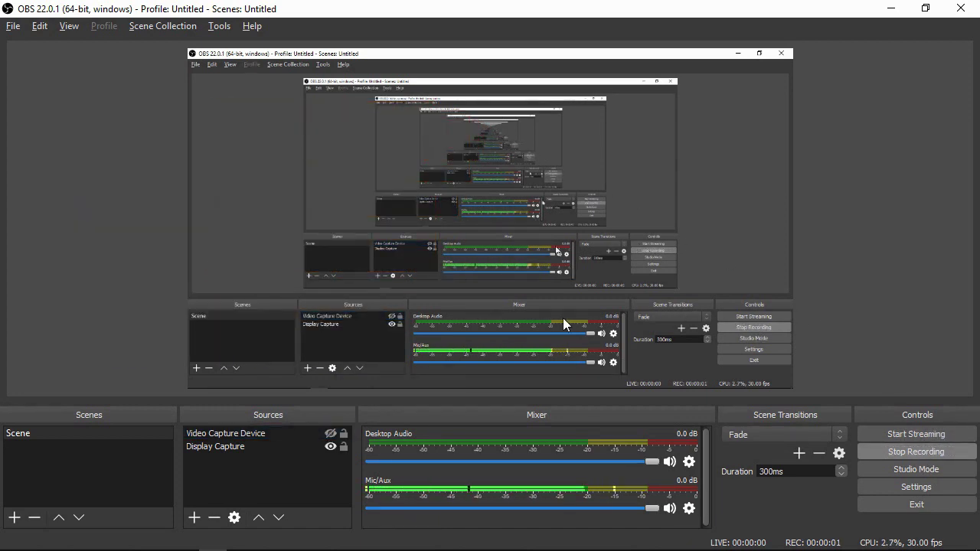
key(alt+Tab)
key(alt+Tab)
key(Tab)
drag(348, 363, 94, 345)
Download the Streamlabs OBS beta installer from the Streamlabs website
click(436, 376)
click(356, 345)
scroll(417, 313, down, 1)
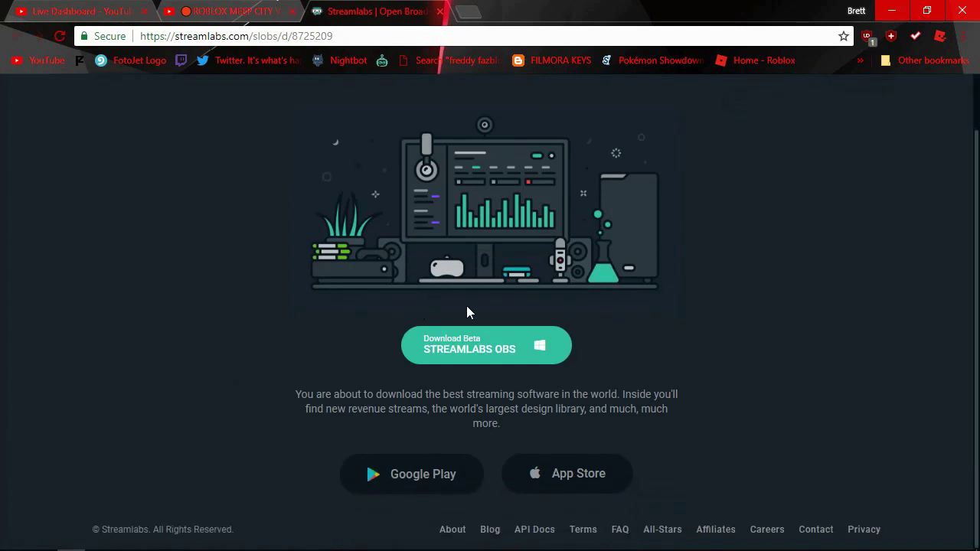
click(475, 347)
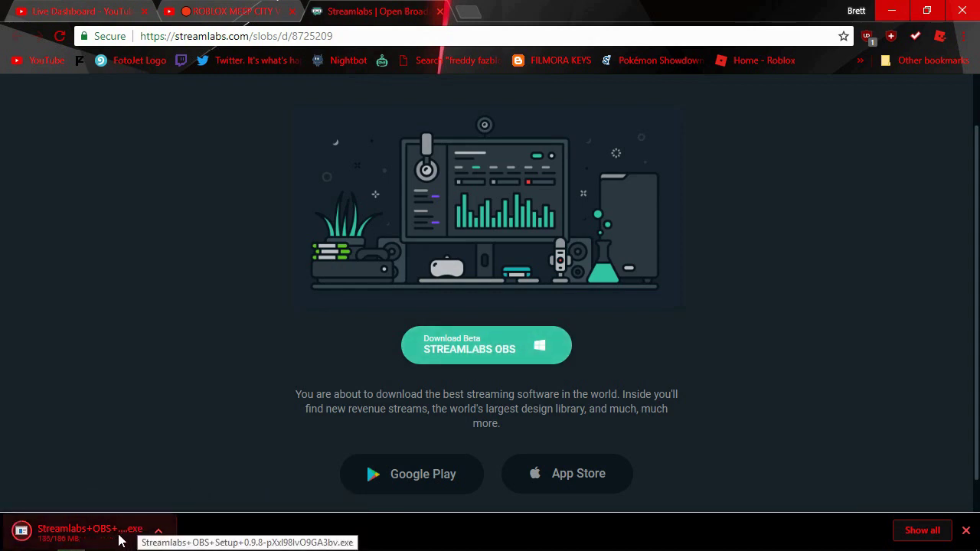
Launch the downloaded Streamlabs OBS installer, then return to the YouTube home page
click(118, 535)
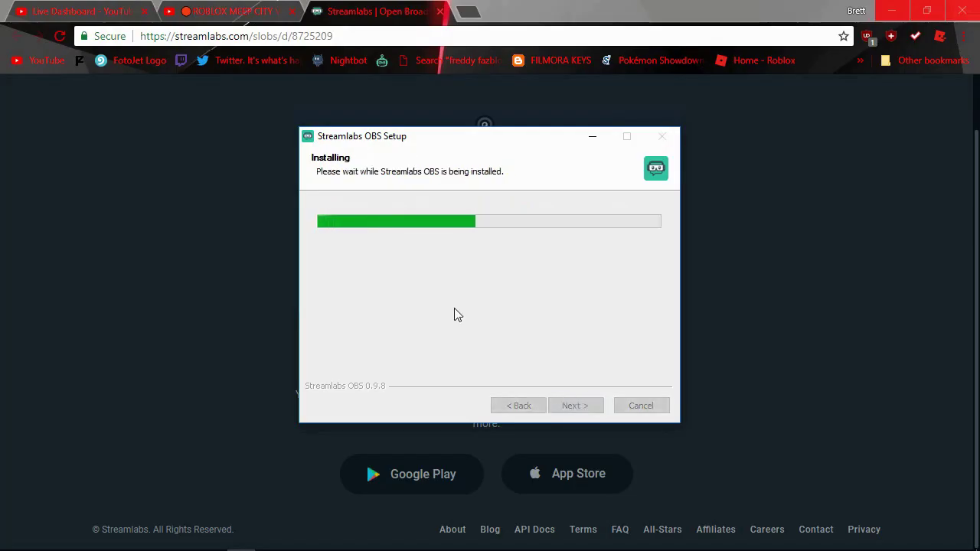
click(100, 17)
click(120, 94)
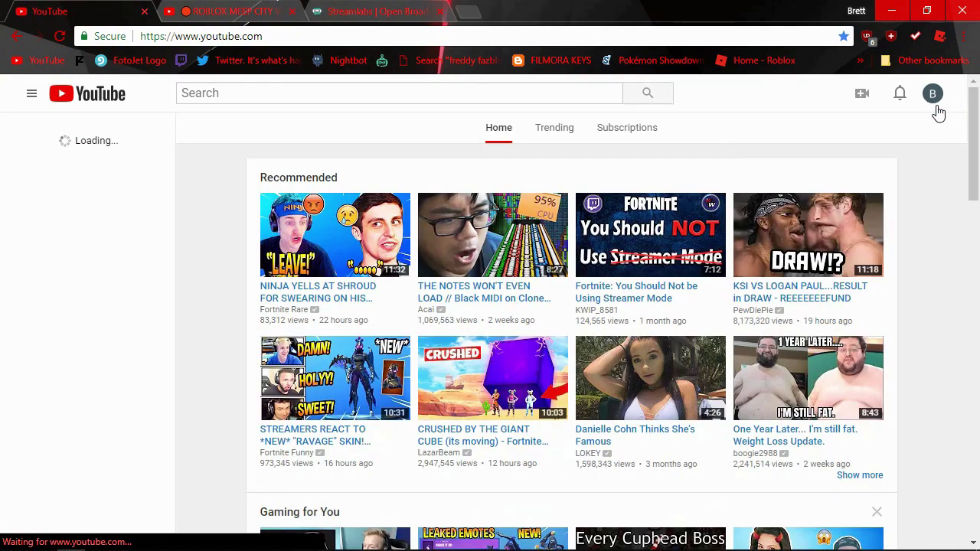
Open Creator Studio's Live Streaming dashboard and review its Basic Info and Encoder Setup
click(934, 95)
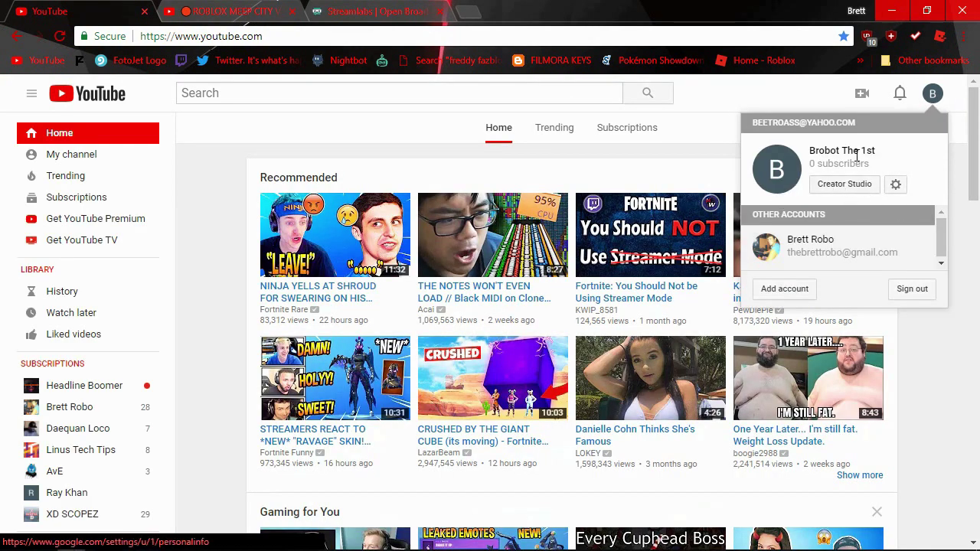
click(844, 188)
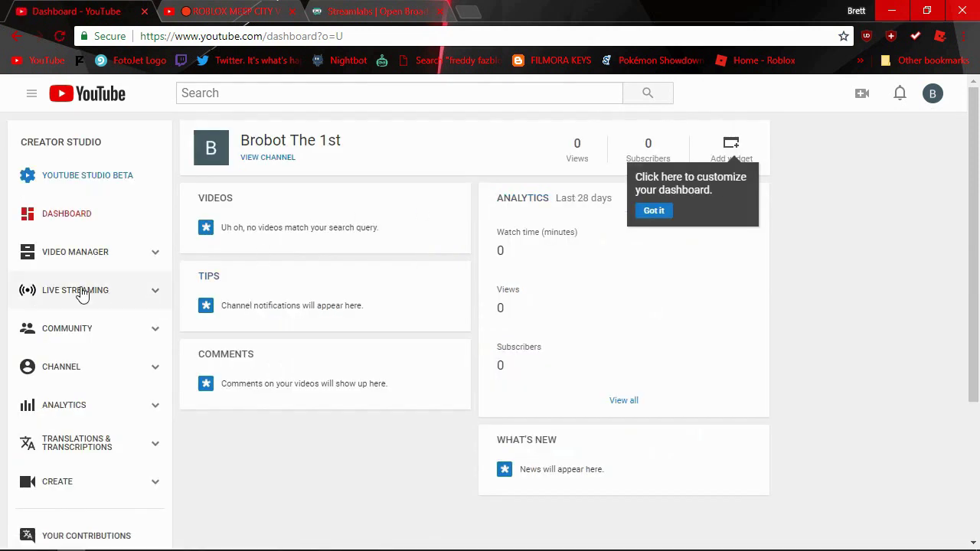
click(82, 295)
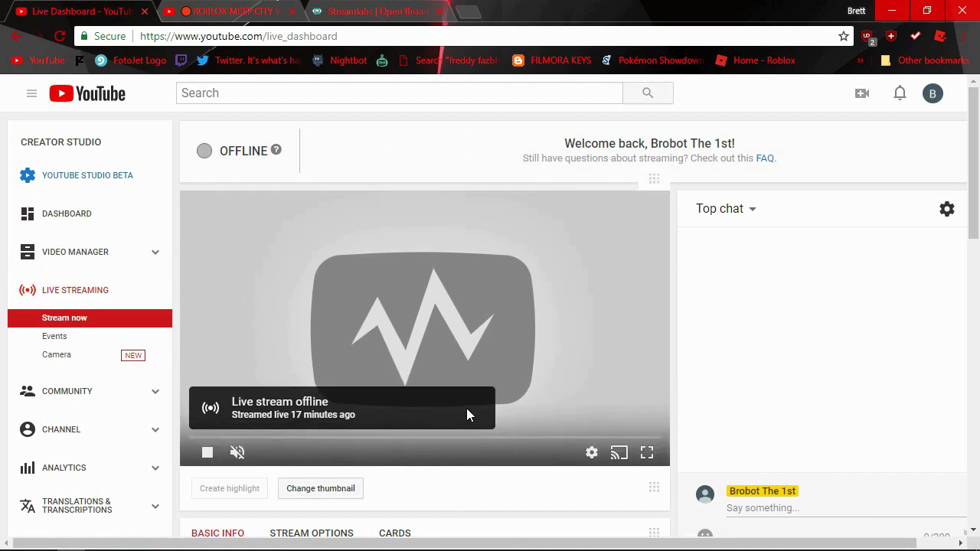
scroll(328, 257, down, 2)
scroll(360, 406, down, 4)
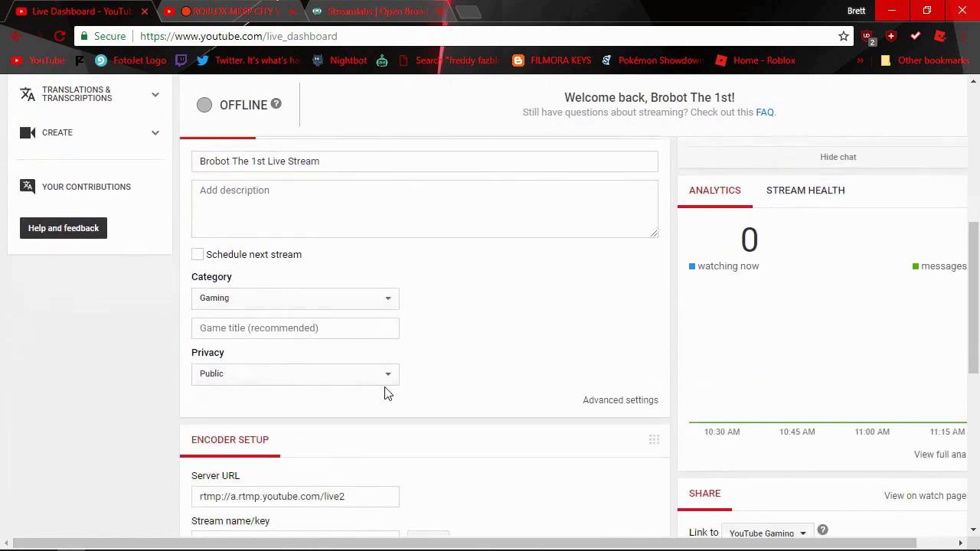
scroll(602, 451, up, 4)
scroll(632, 382, up, 3)
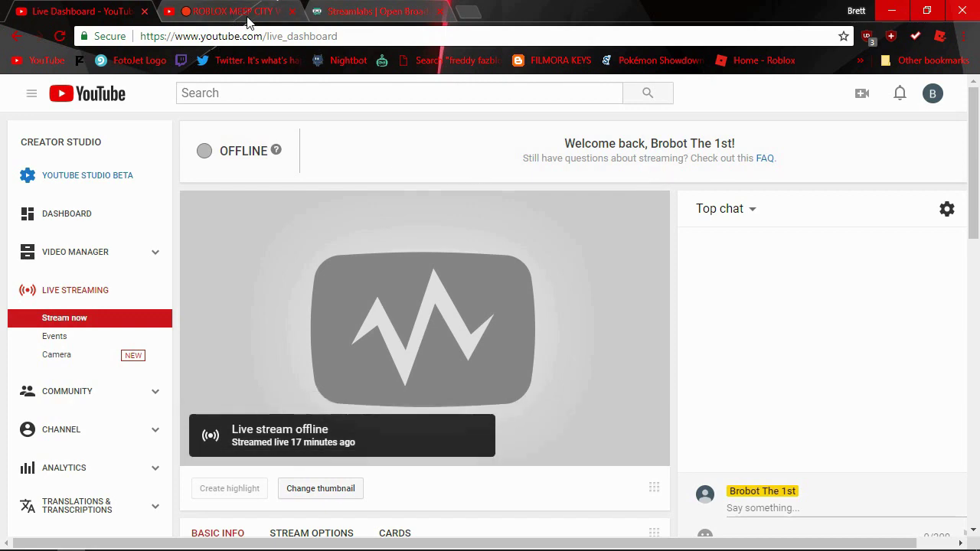
Close the Streamlabs download tab and finish setup with Run Streamlabs OBS checked
click(357, 9)
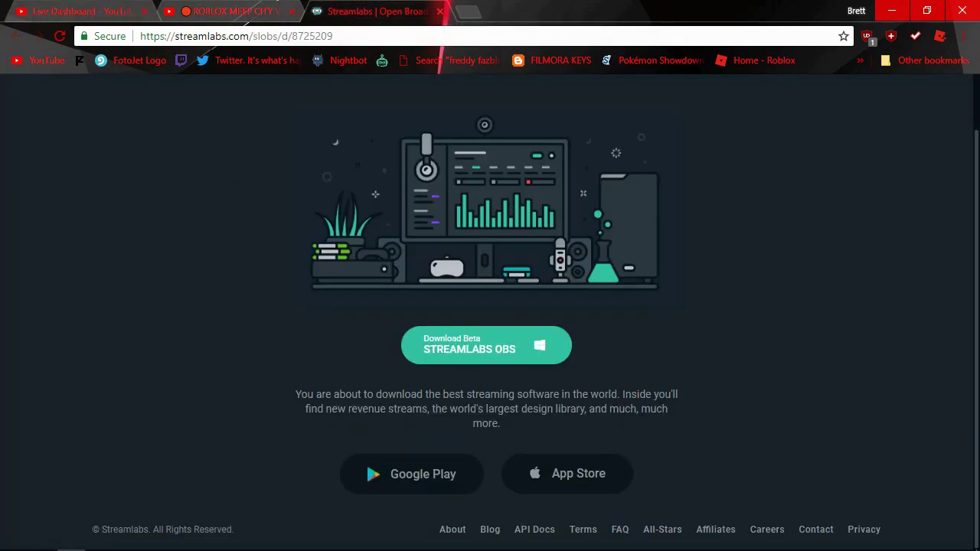
click(438, 11)
key(alt+Tab)
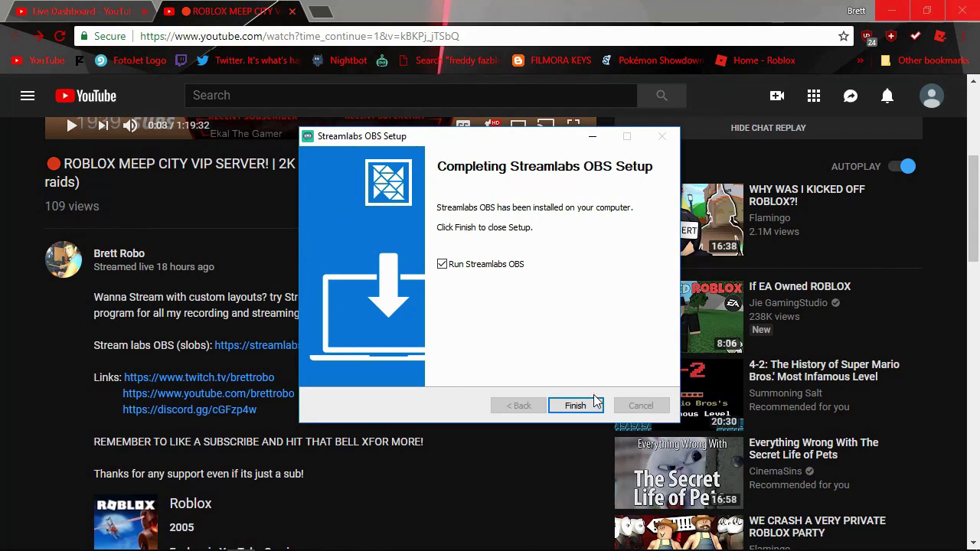
click(594, 406)
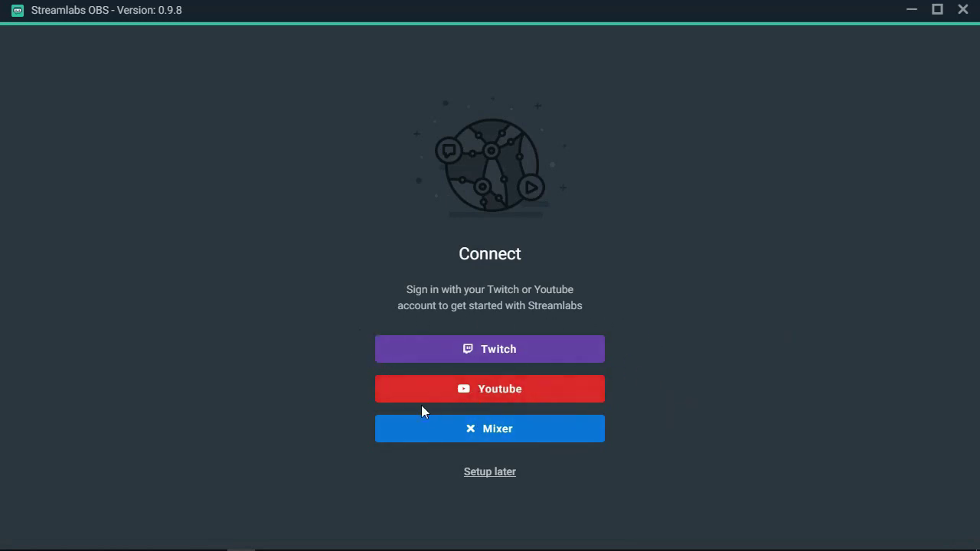
Connect via YouTube with the Google account, allow access, and continue past Scene Collections Import
click(388, 400)
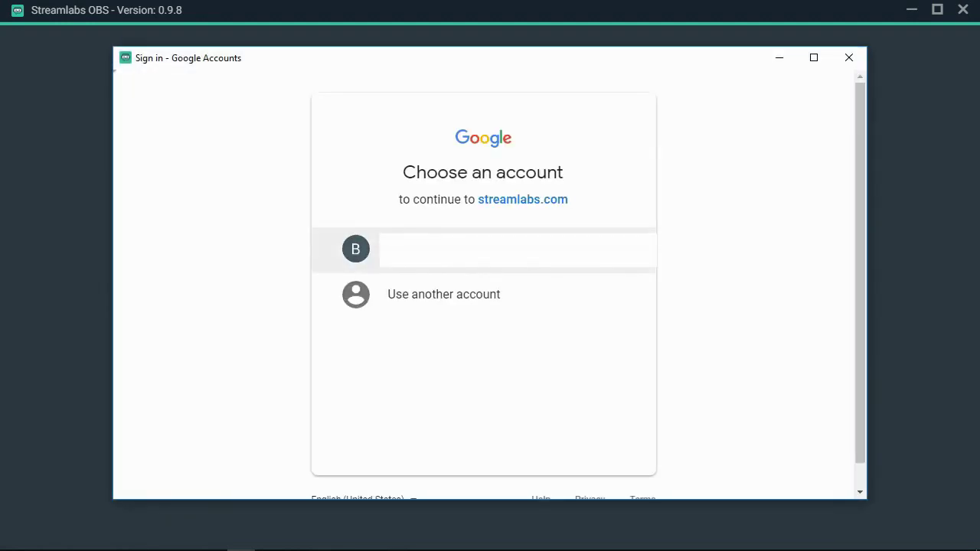
click(507, 269)
scroll(548, 341, down, 2)
scroll(548, 341, down, 2)
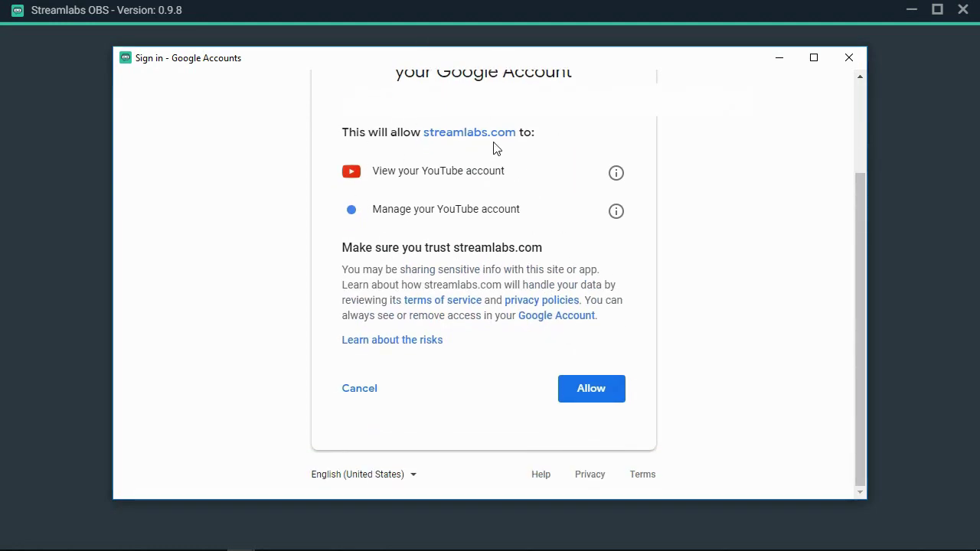
click(607, 390)
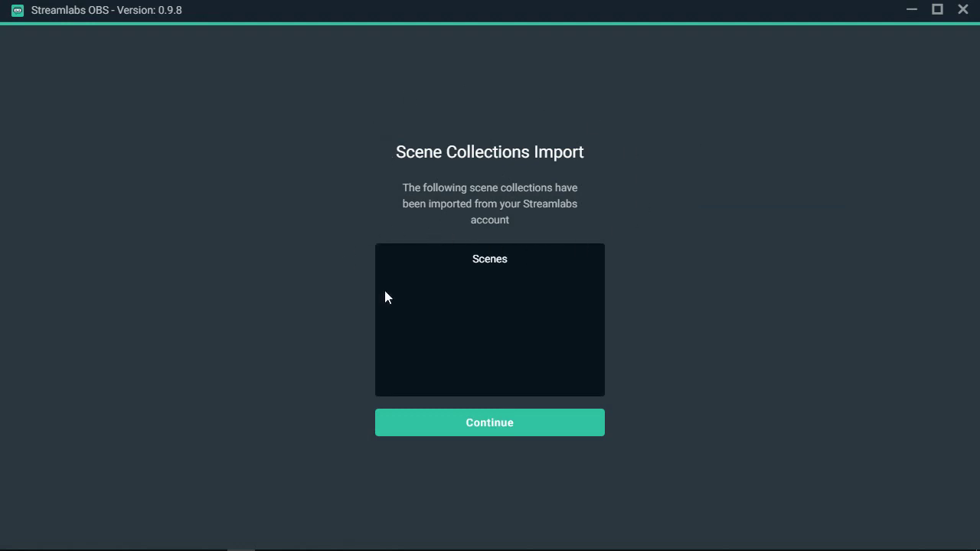
click(497, 419)
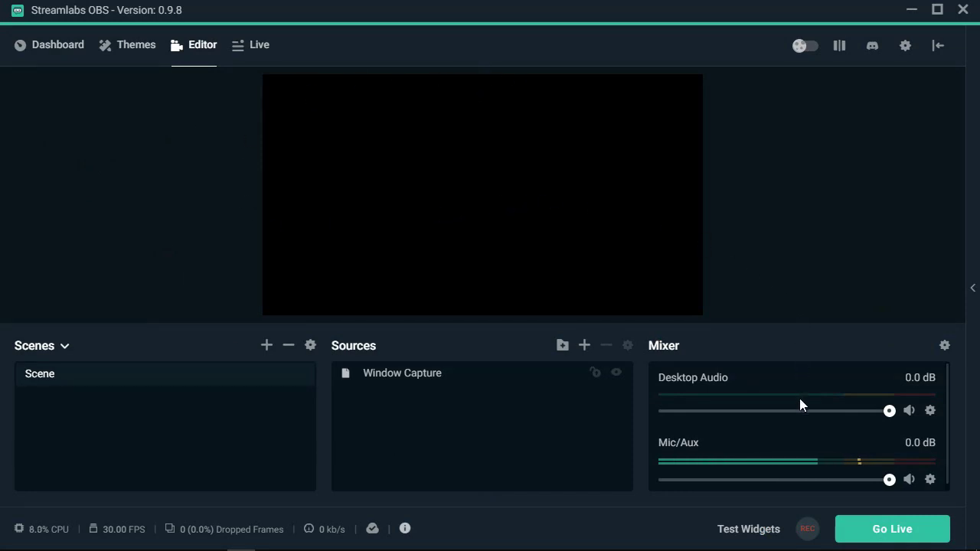
Open the Add Source dialog from the Sources panel's + button
scroll(799, 399, down, 1)
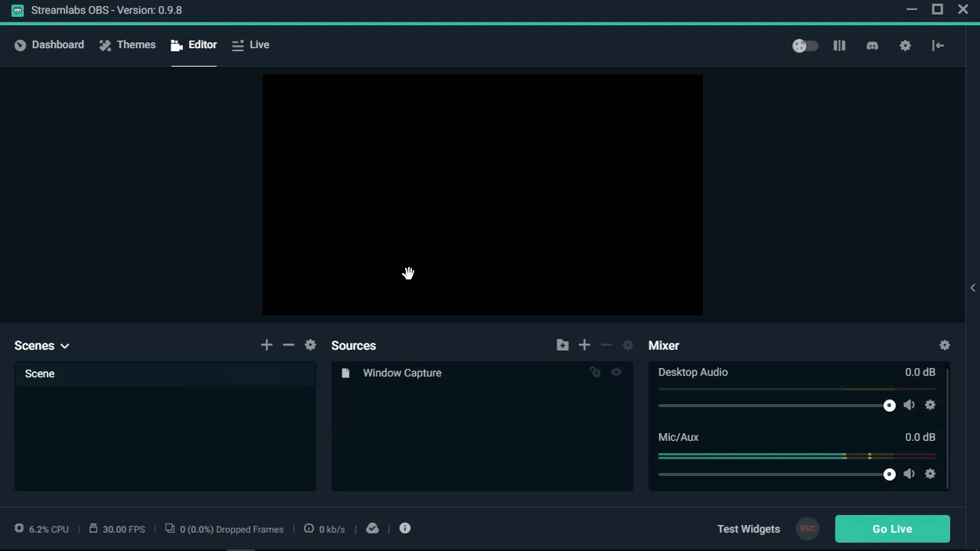
click(584, 346)
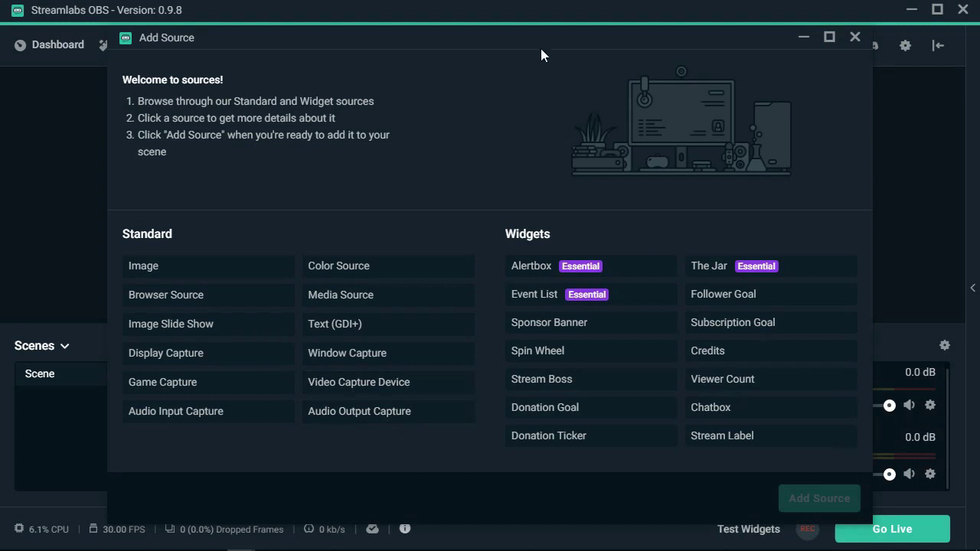
Move the Add Source dialog aside and back, then close it without adding anything
drag(541, 47, 414, 48)
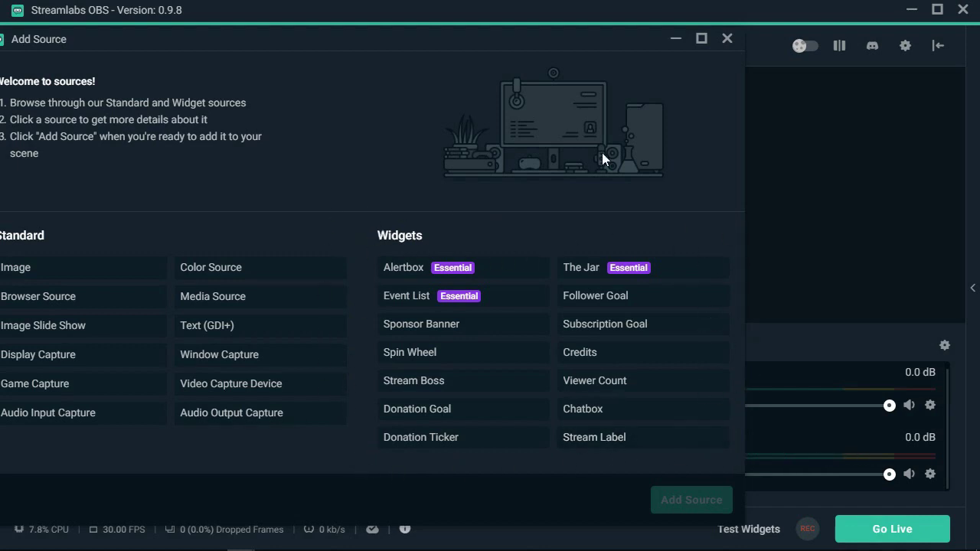
drag(460, 42, 555, 45)
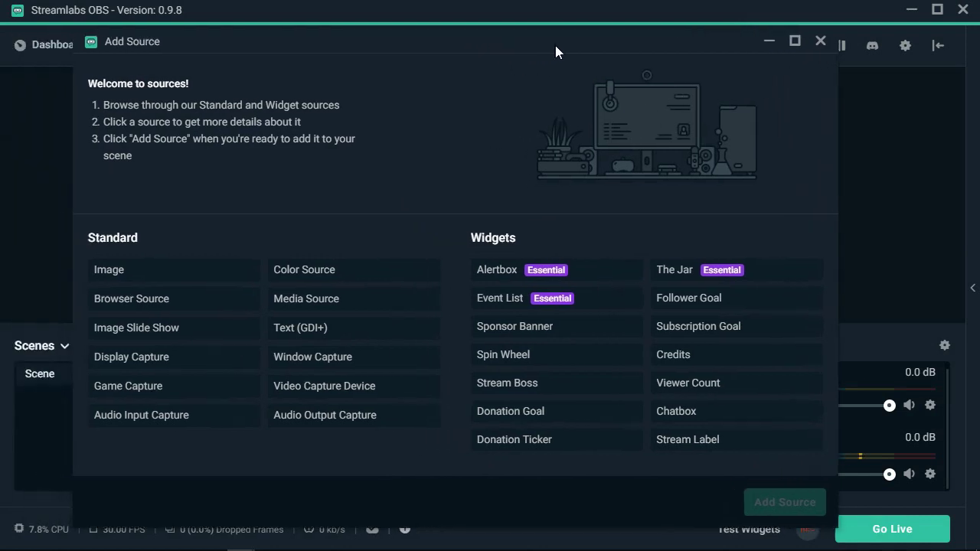
click(822, 43)
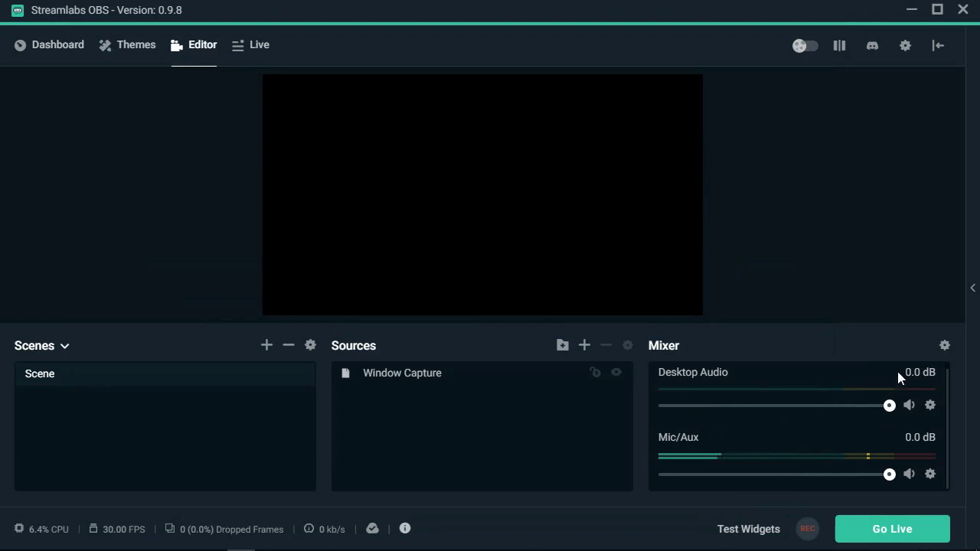
Minimize OBS Studio and toggle the Mic/Aux mute, leaving the microphone unmuted
click(909, 473)
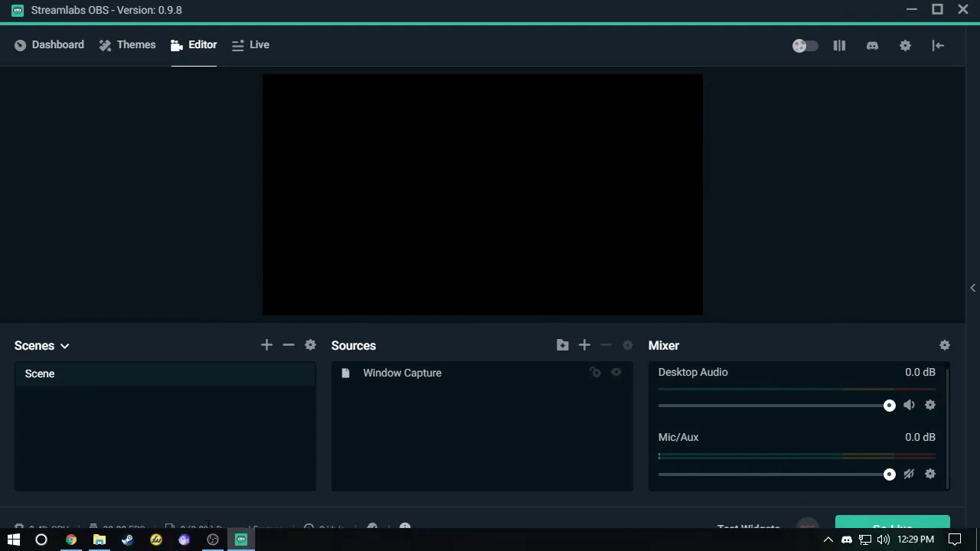
click(212, 540)
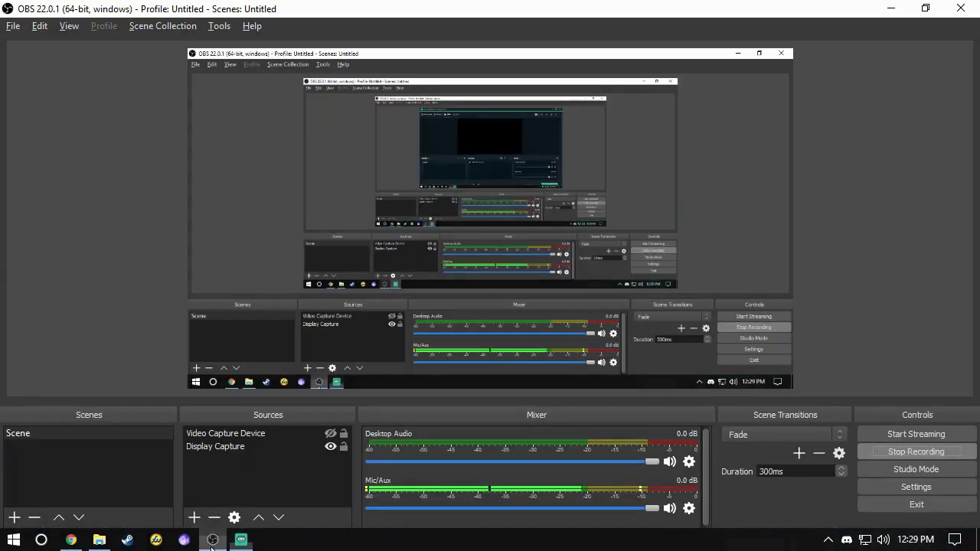
click(890, 9)
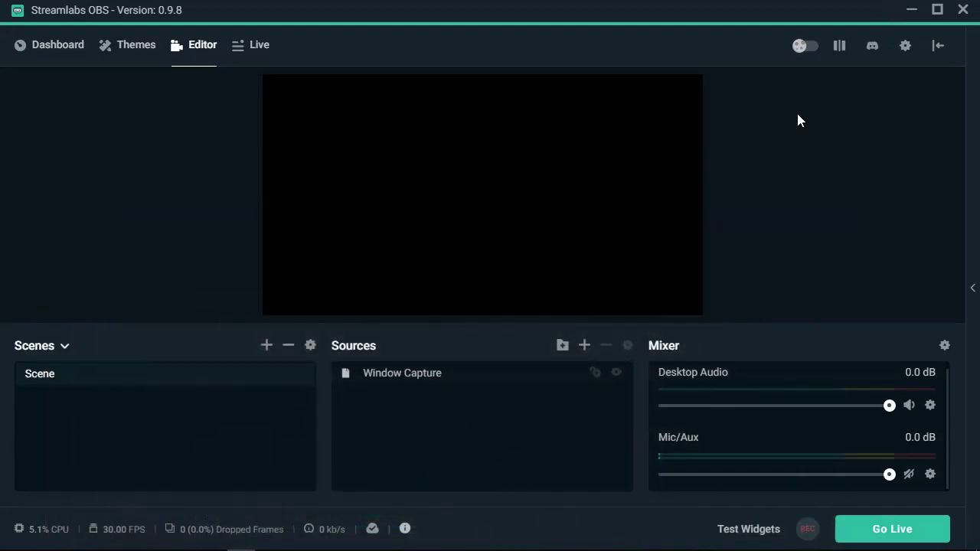
click(910, 476)
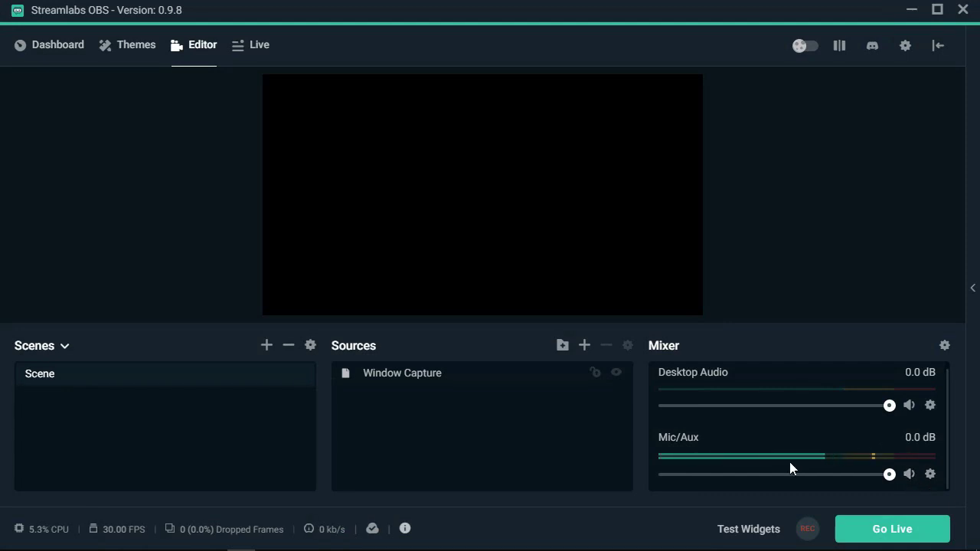
click(911, 476)
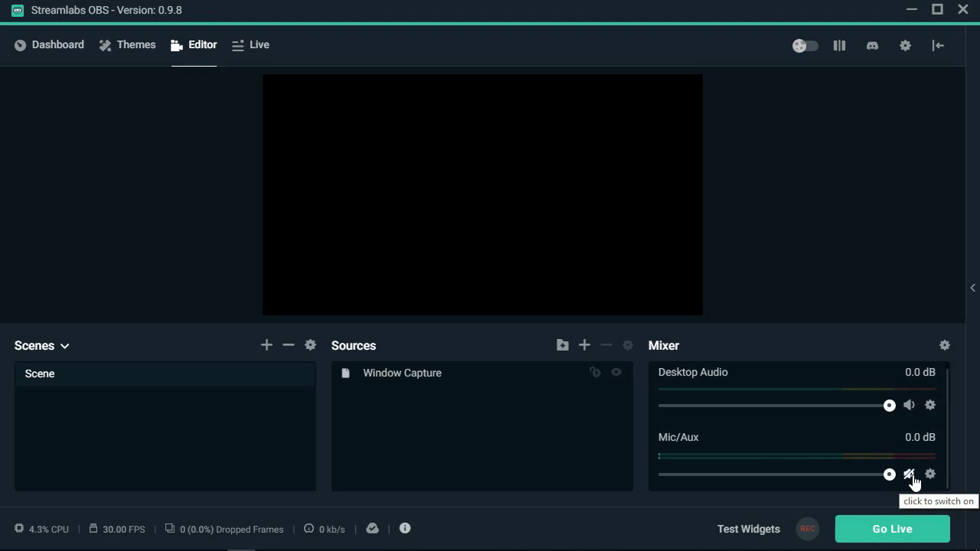
click(909, 475)
Set Desktop Audio to -12.1 dB, lower Mic/Aux to -2.9 dB, and toggle the theme
drag(888, 405, 818, 414)
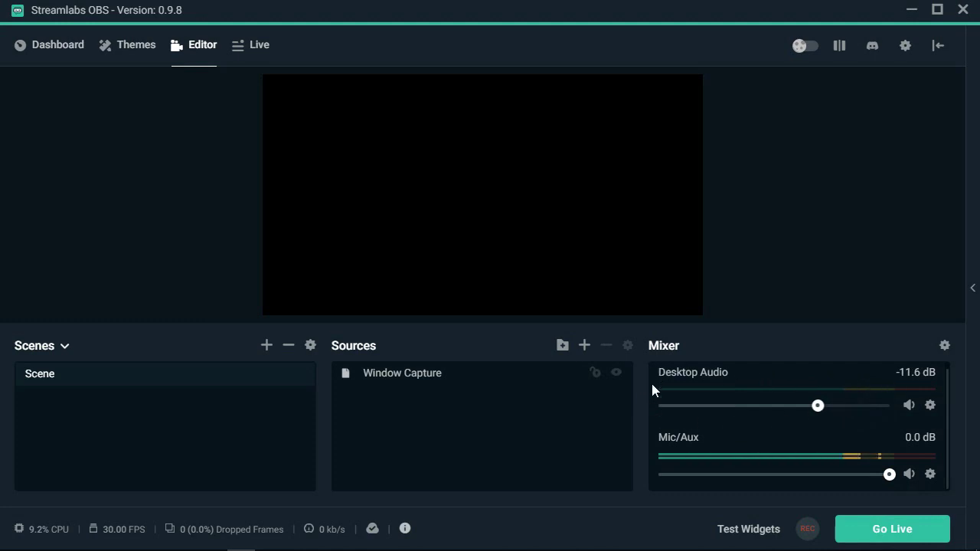
click(908, 405)
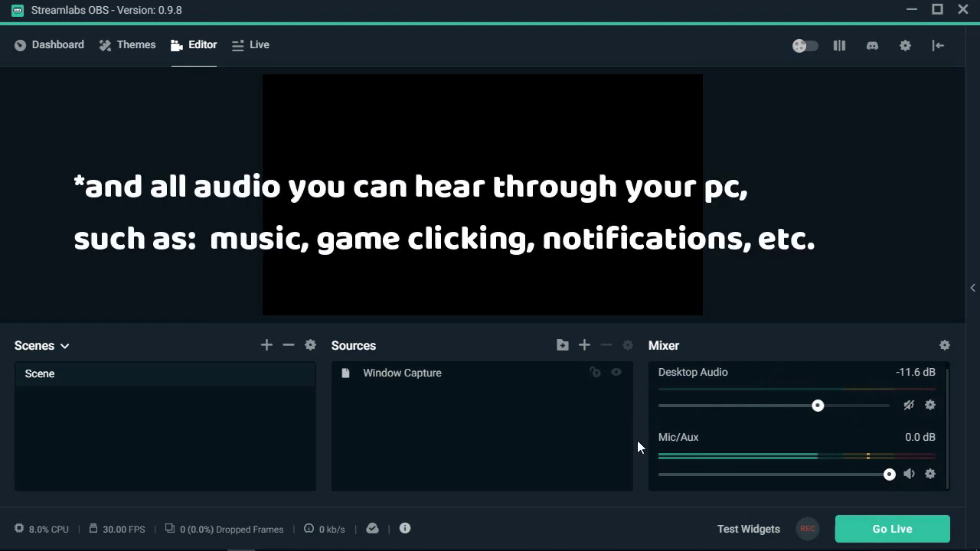
click(907, 406)
mouse_move(819, 411)
mouse_down()
mouse_move(806, 411)
mouse_move(816, 411)
mouse_up()
mouse_move(887, 475)
mouse_down()
mouse_move(809, 475)
mouse_move(871, 474)
mouse_up()
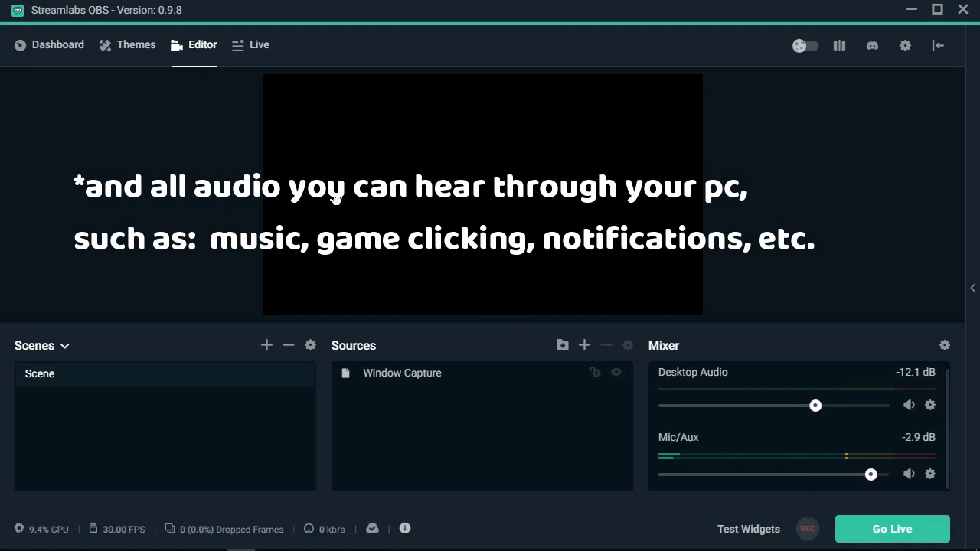
click(805, 49)
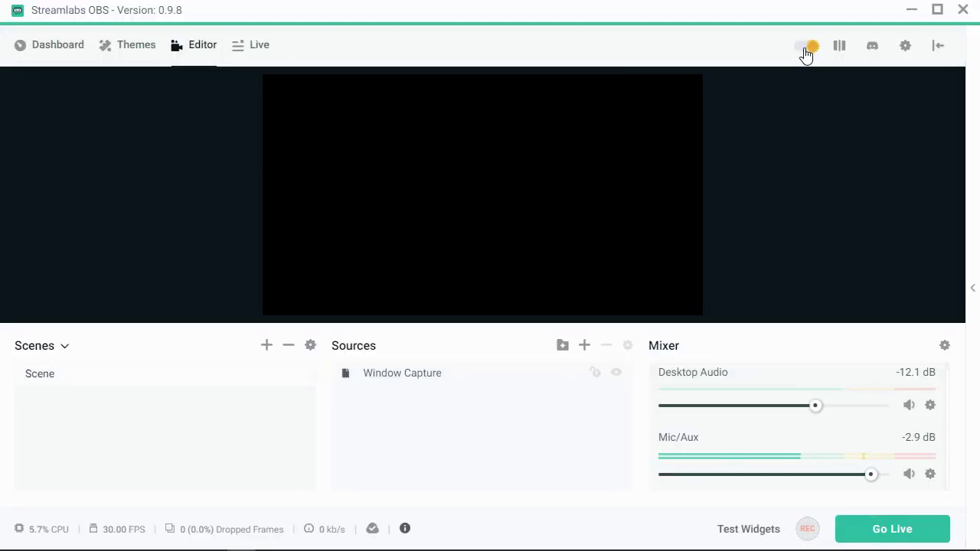
click(805, 49)
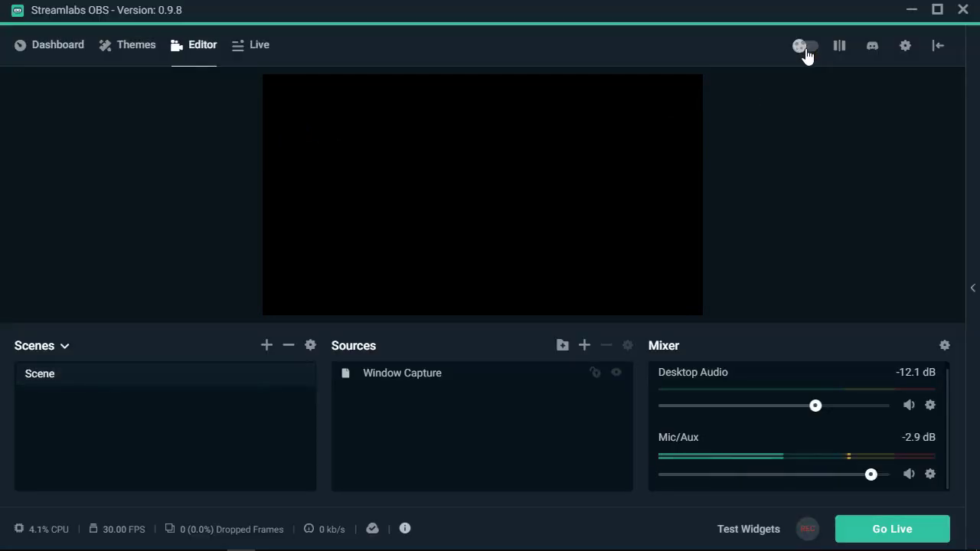
Turn on Studio Mode and add a Display Capture source with its default name and settings
click(838, 46)
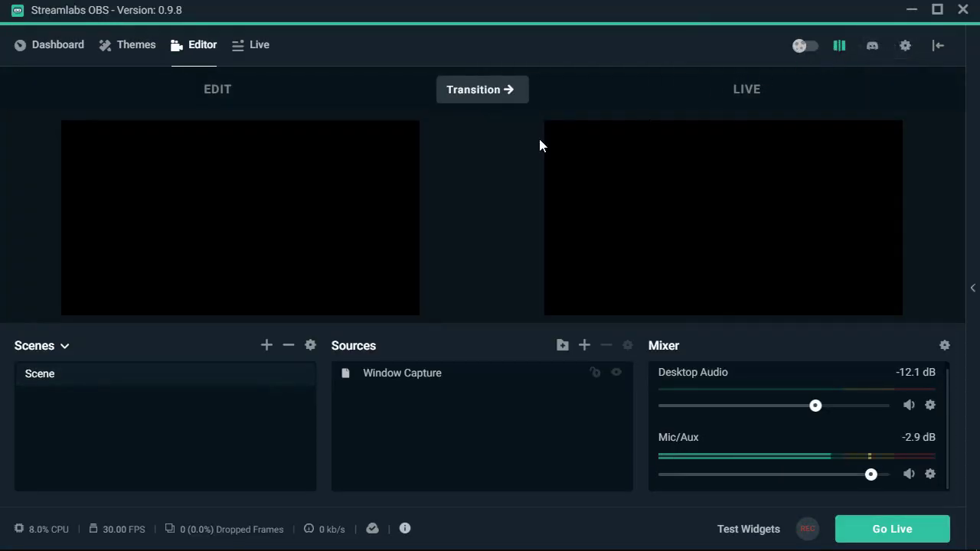
click(584, 347)
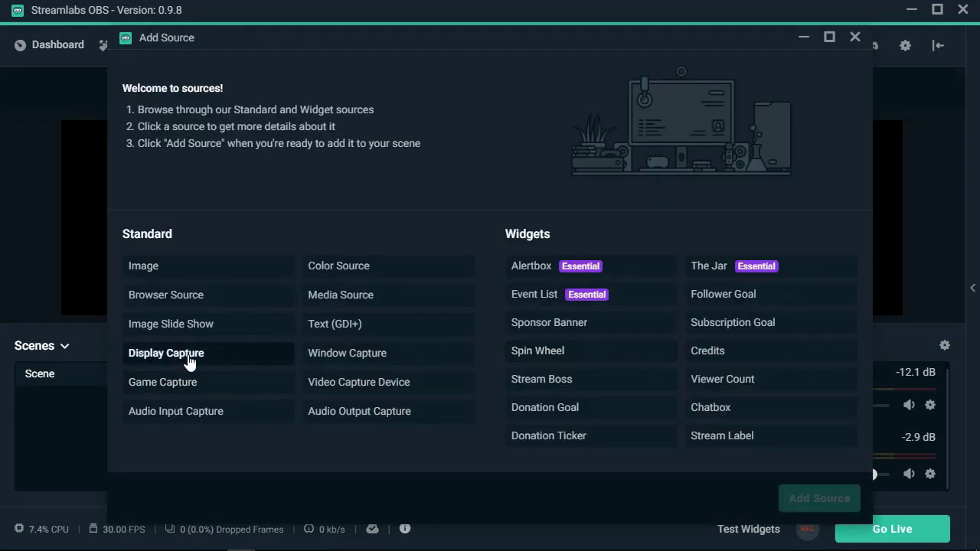
click(192, 358)
click(811, 501)
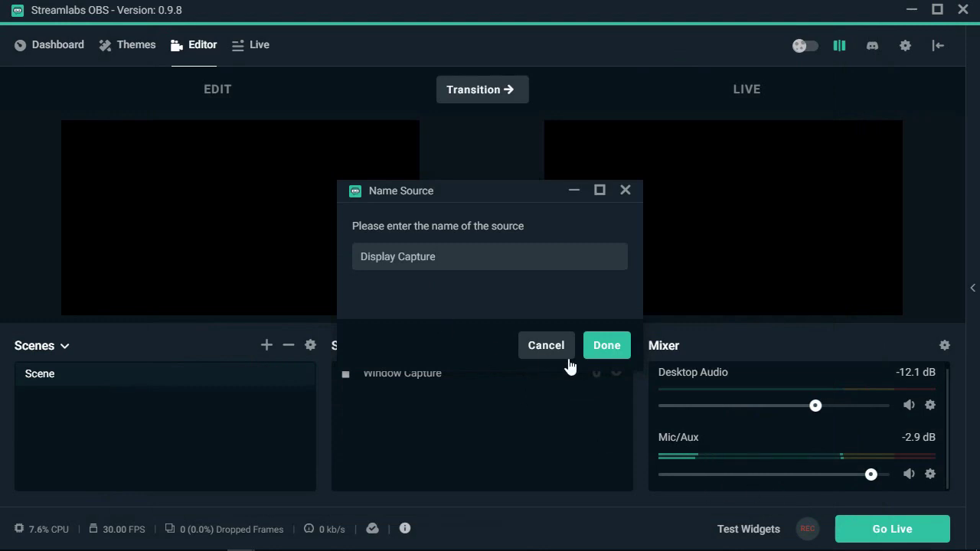
click(598, 348)
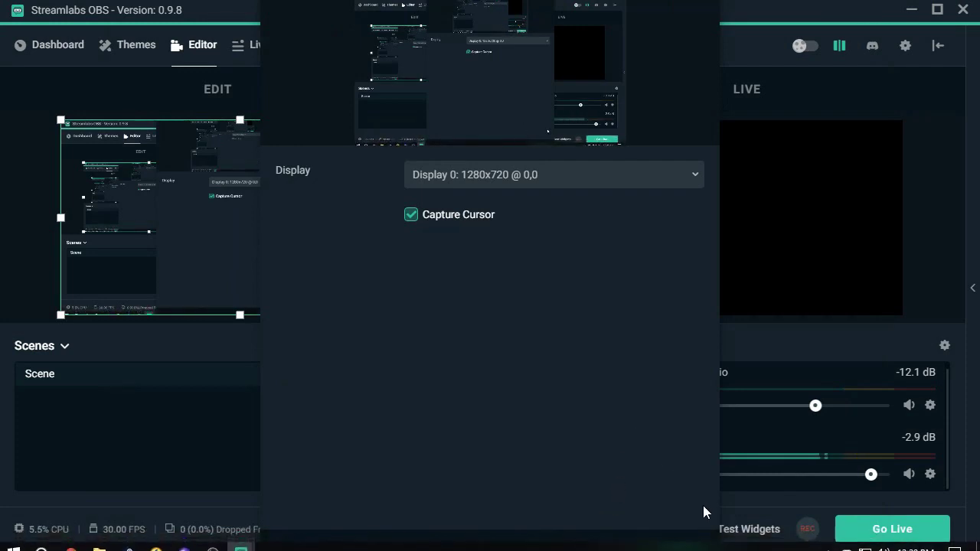
mouse_move(450, 545)
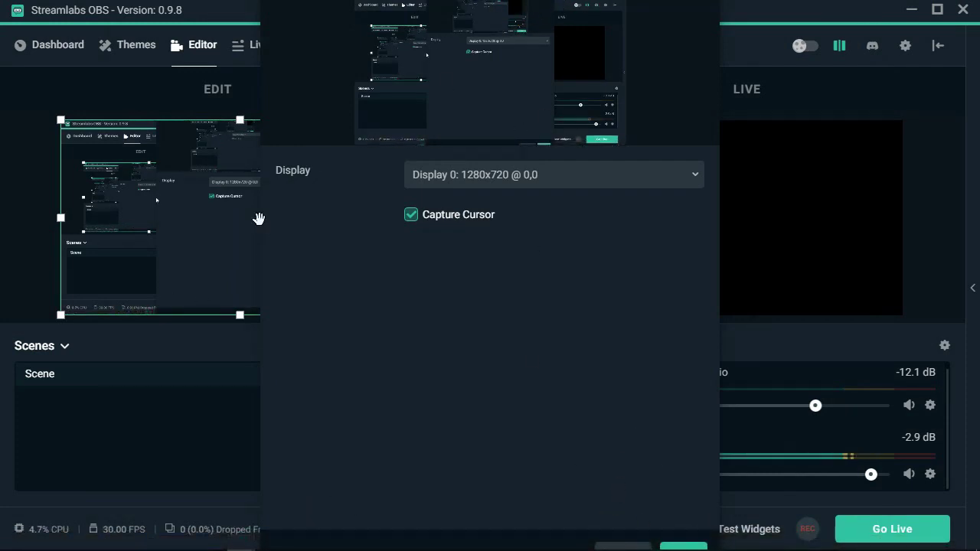
drag(257, 219, 8, 199)
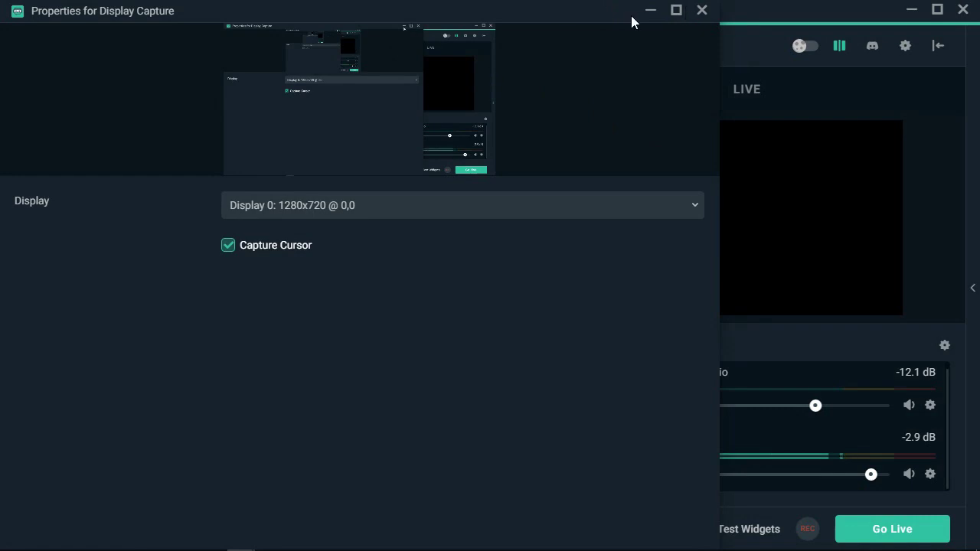
double_click(586, 10)
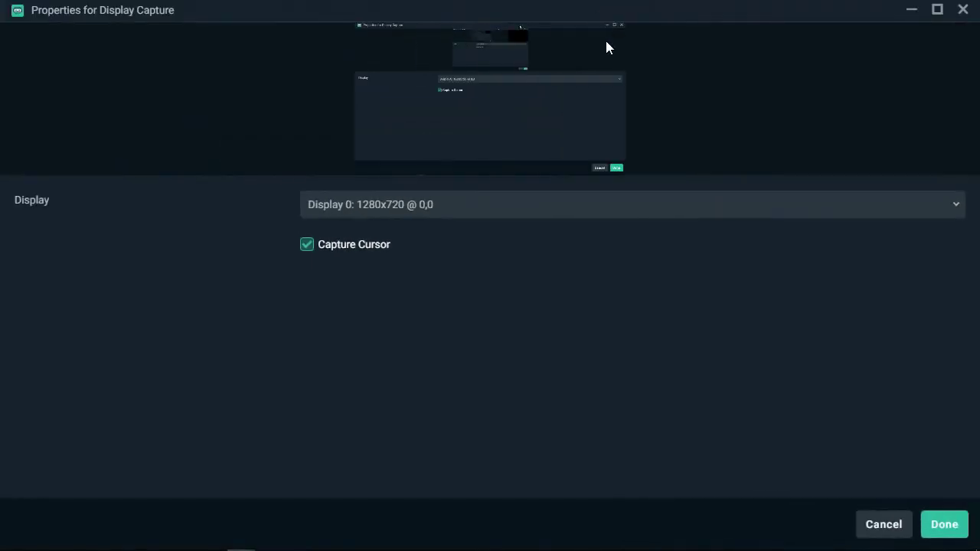
click(946, 526)
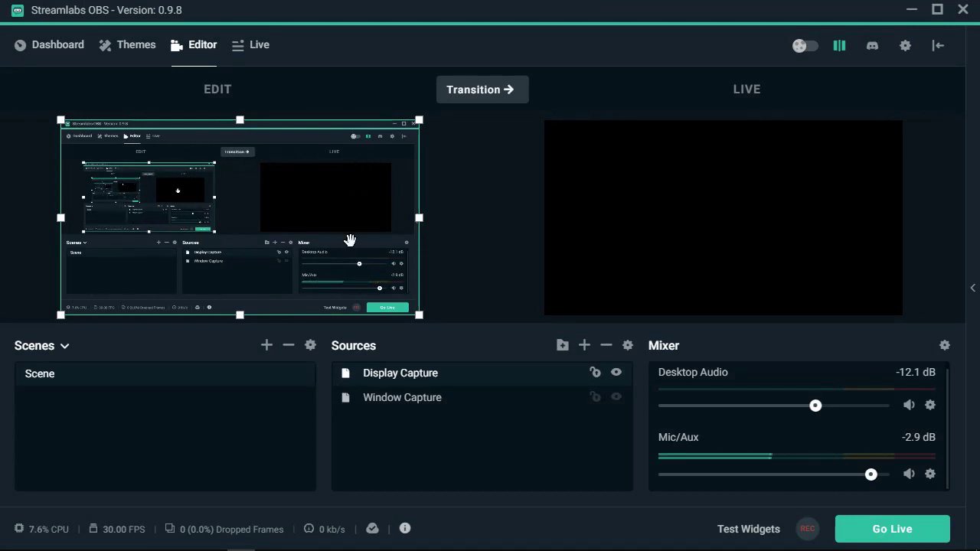
Add a Video Capture Device source for the Logitech HD Pro Webcam C920
click(584, 345)
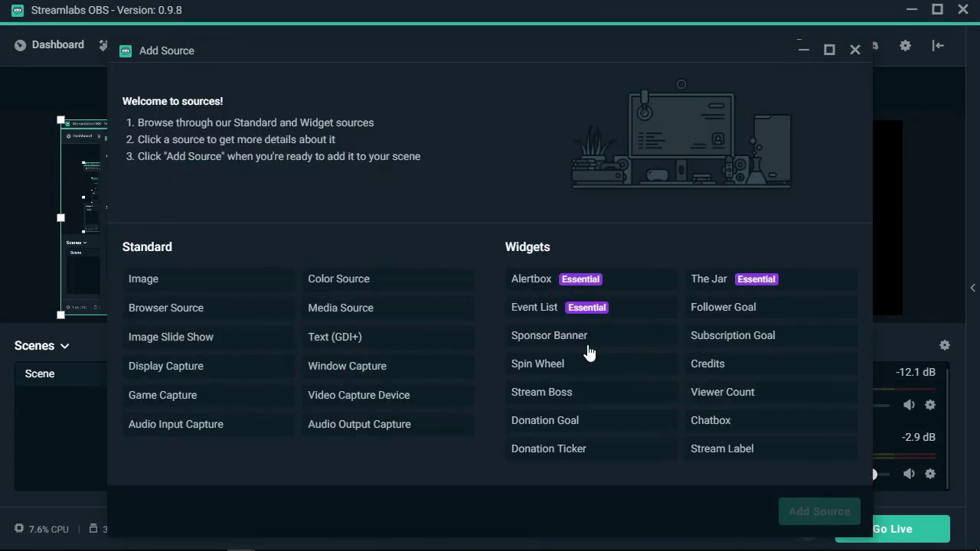
double_click(372, 402)
click(604, 334)
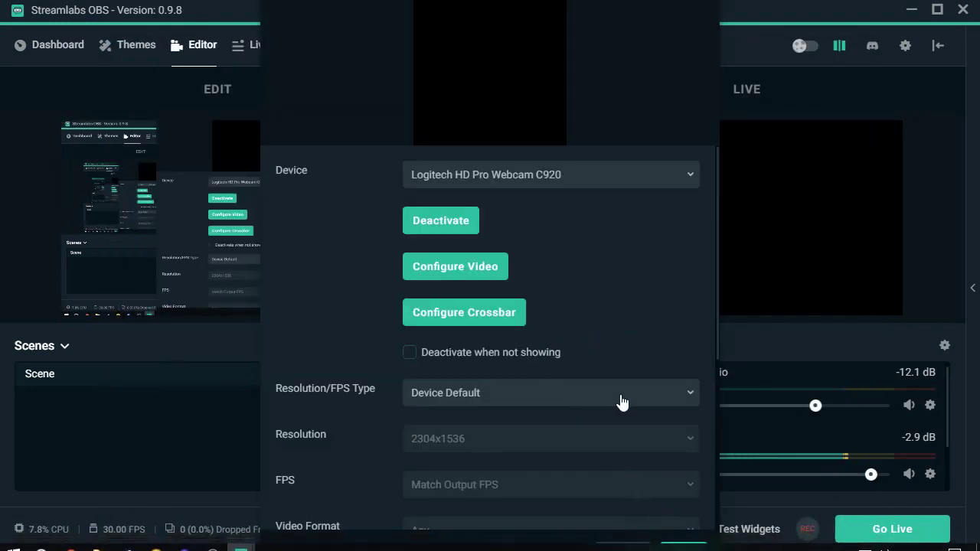
Add a Text (GDI+) source with its default name
key(Escape)
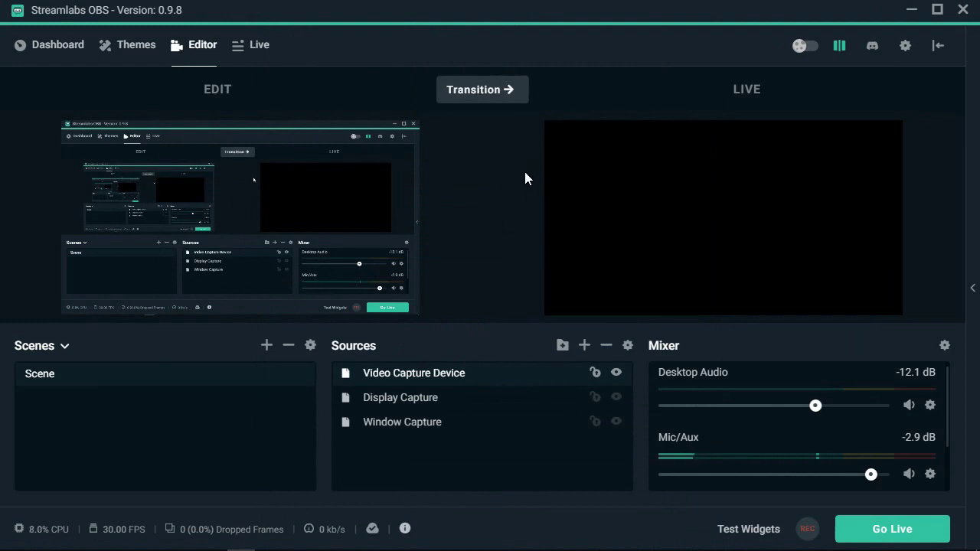
click(584, 345)
double_click(379, 335)
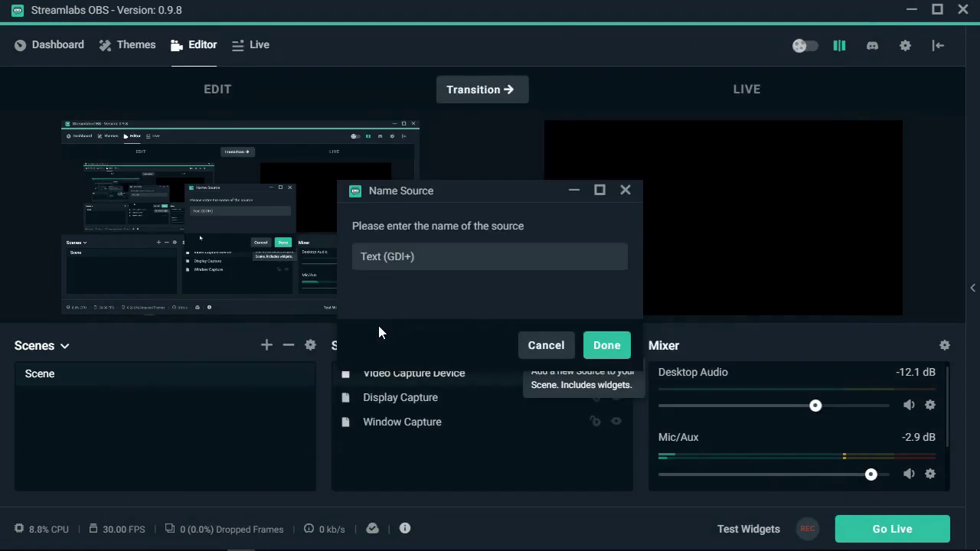
click(627, 349)
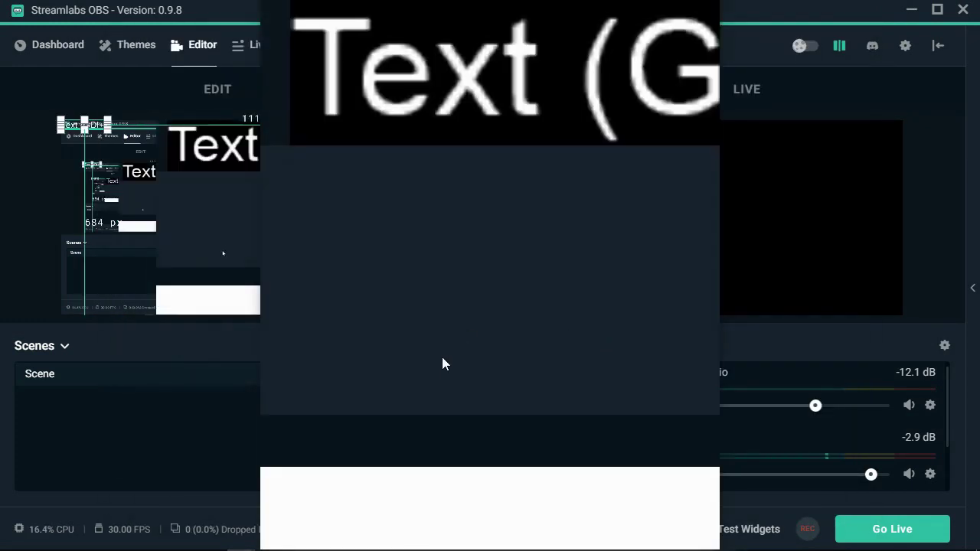
click(663, 544)
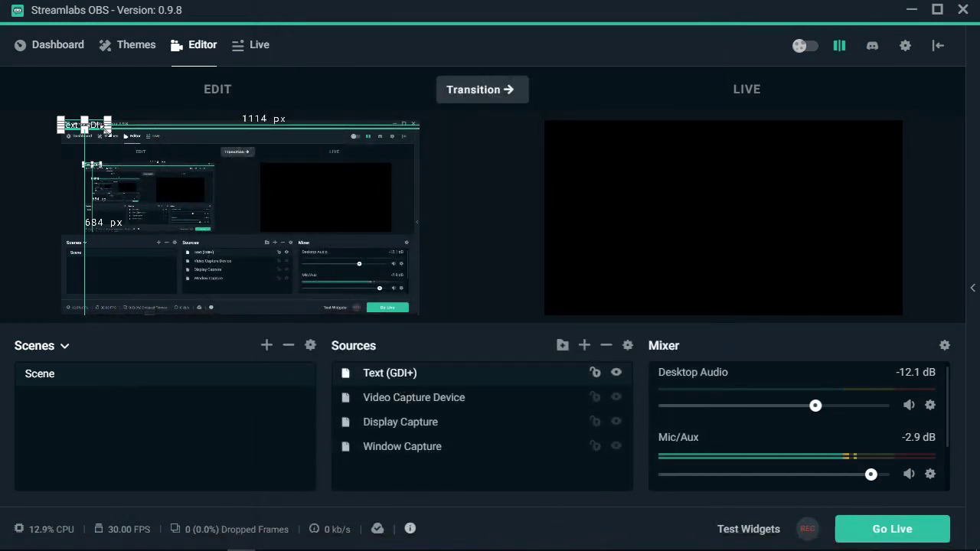
Enlarge and reposition the text box, hide it, and transition the edit preview to live
drag(107, 130, 449, 197)
drag(216, 162, 220, 183)
drag(296, 221, 291, 211)
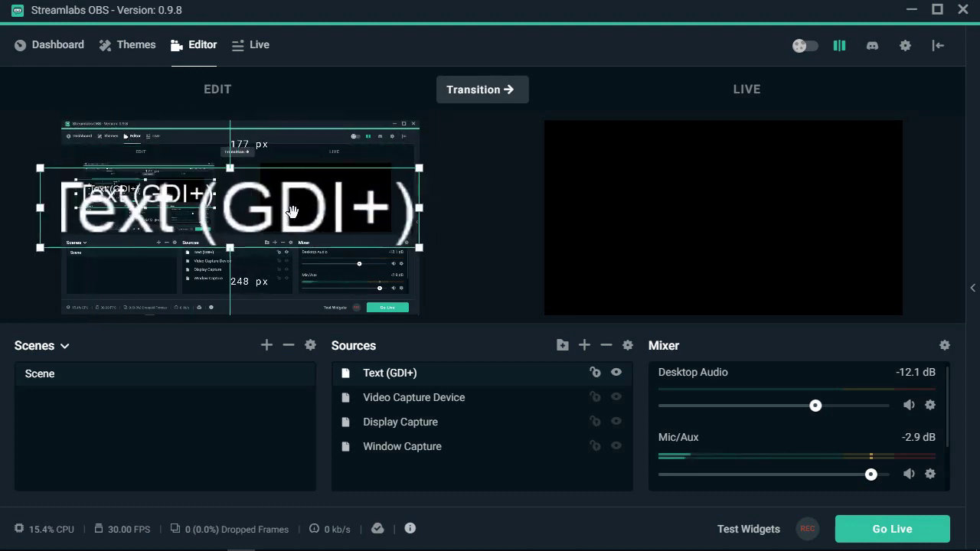
click(616, 373)
click(467, 91)
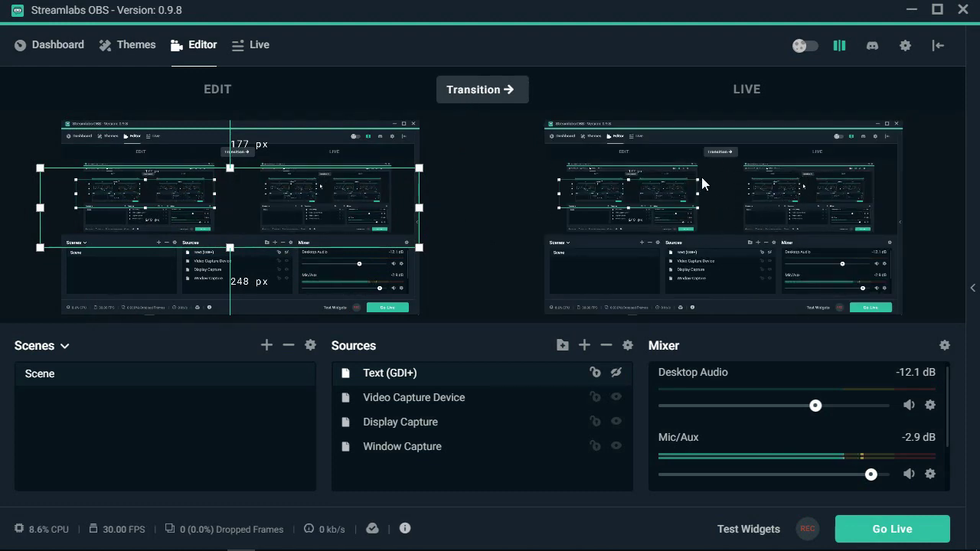
Nudge the Text (GDI+) box upward and send it live, then hide it and send the textless scene live
click(616, 372)
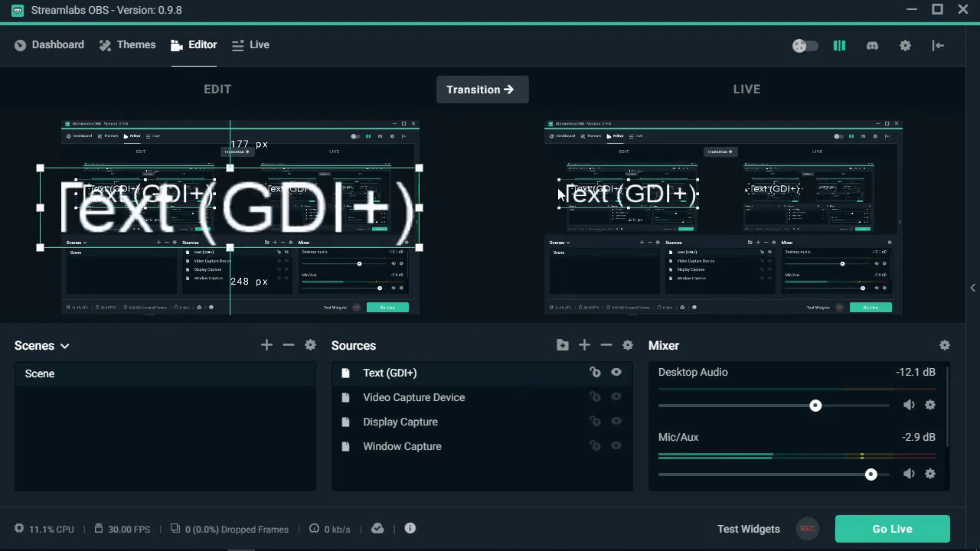
drag(353, 205, 352, 189)
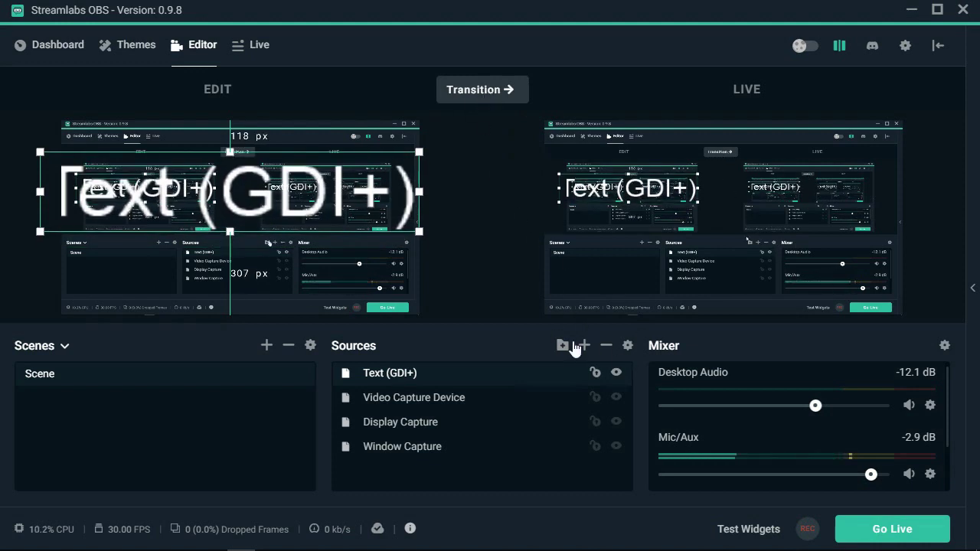
click(507, 91)
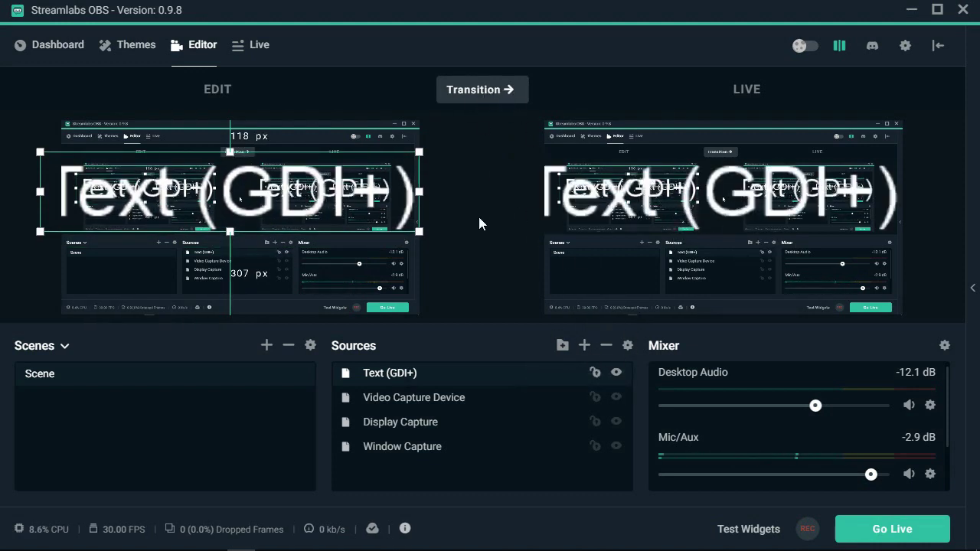
click(616, 373)
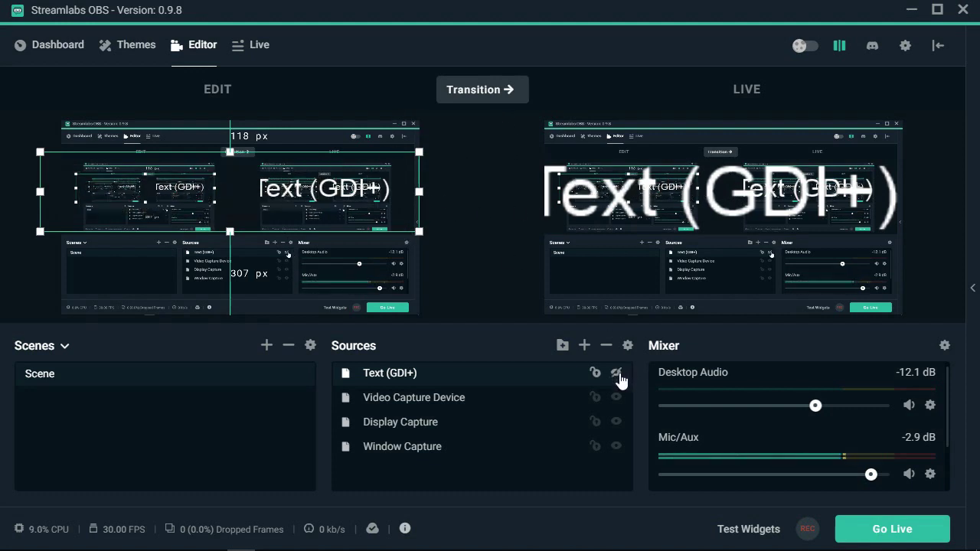
click(479, 95)
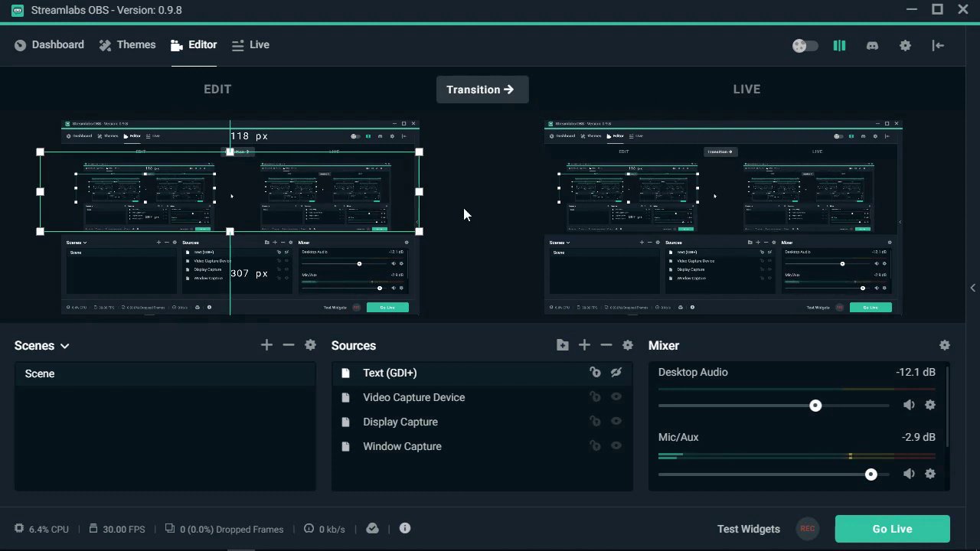
Shrink the text into the lower left, hide it again, and transition the textless scene to live
click(616, 372)
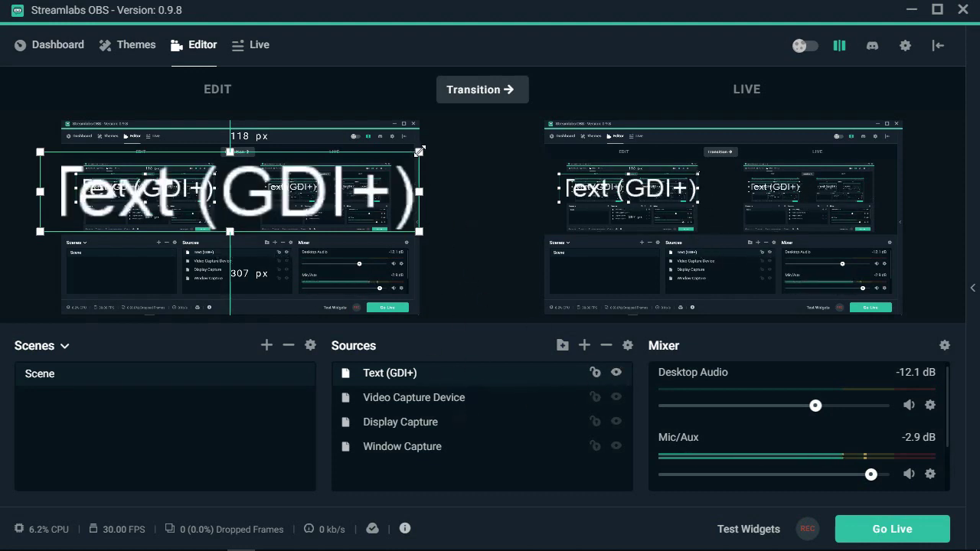
drag(419, 151, 313, 222)
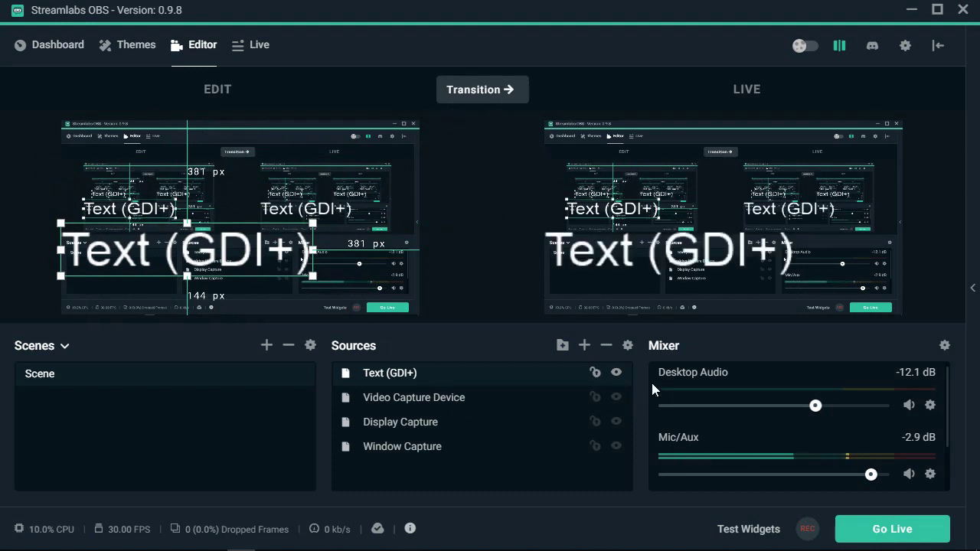
click(616, 372)
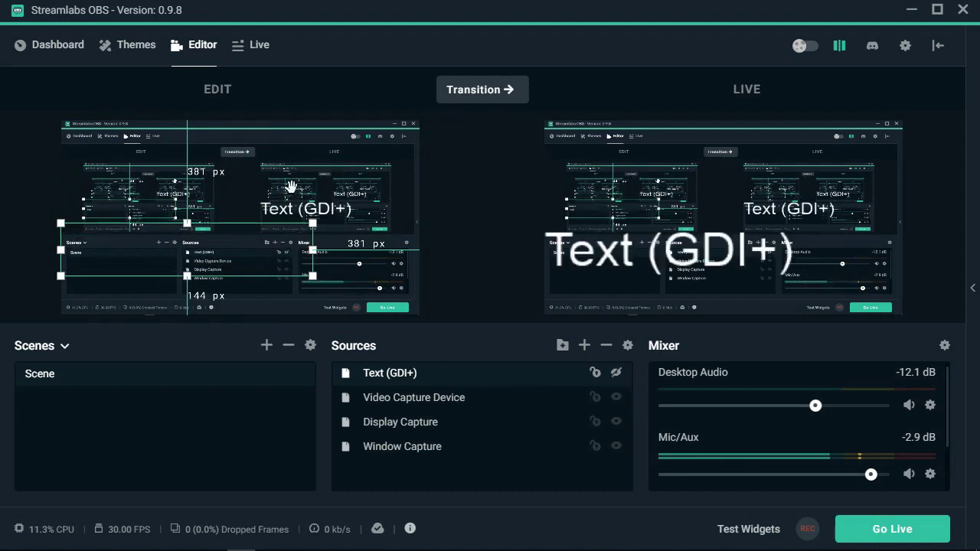
click(474, 90)
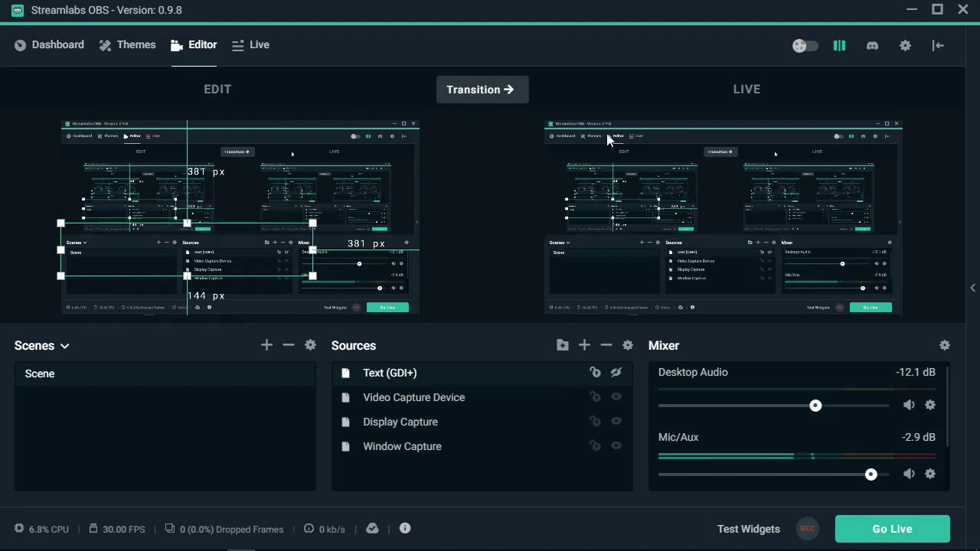
Move from the Live view through Live Actions to the Dashboard's daily donation and subscriber stats
click(264, 44)
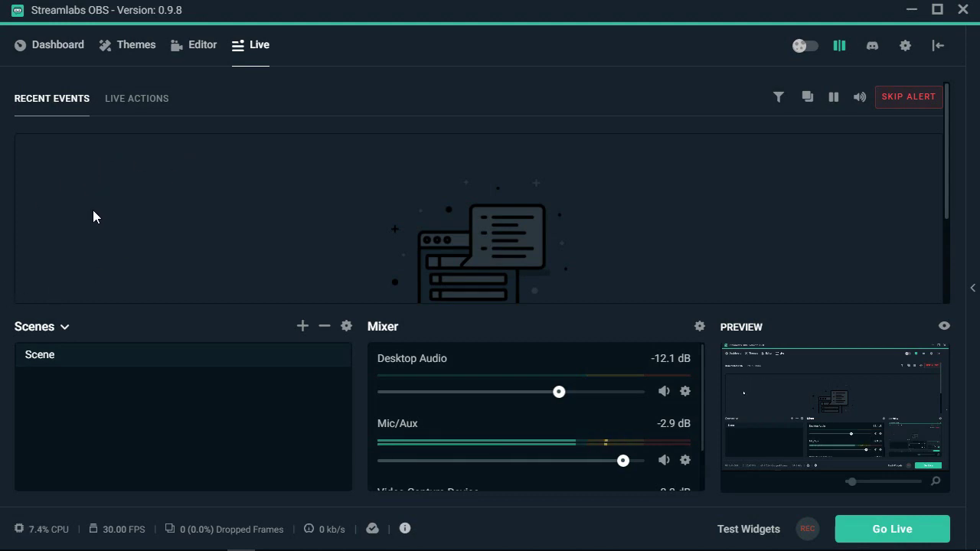
click(135, 103)
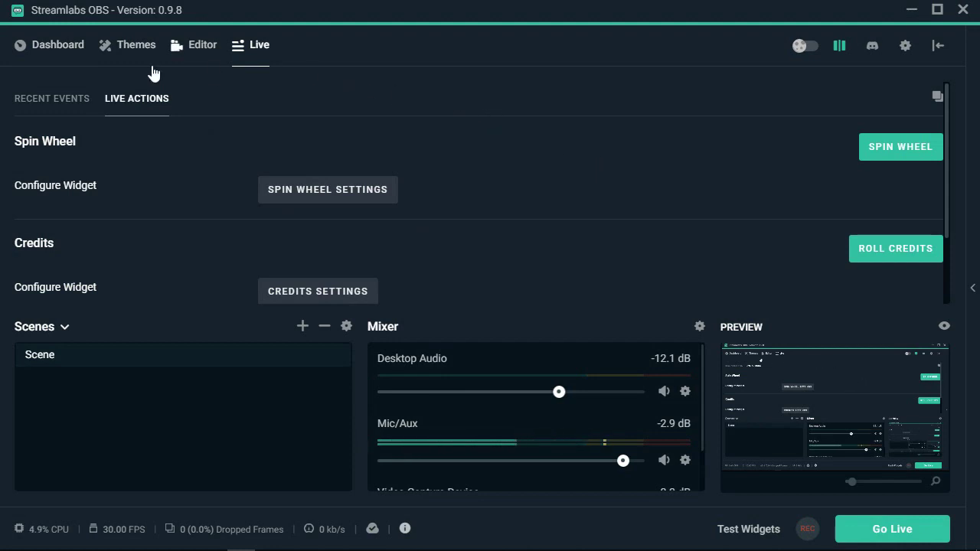
click(69, 54)
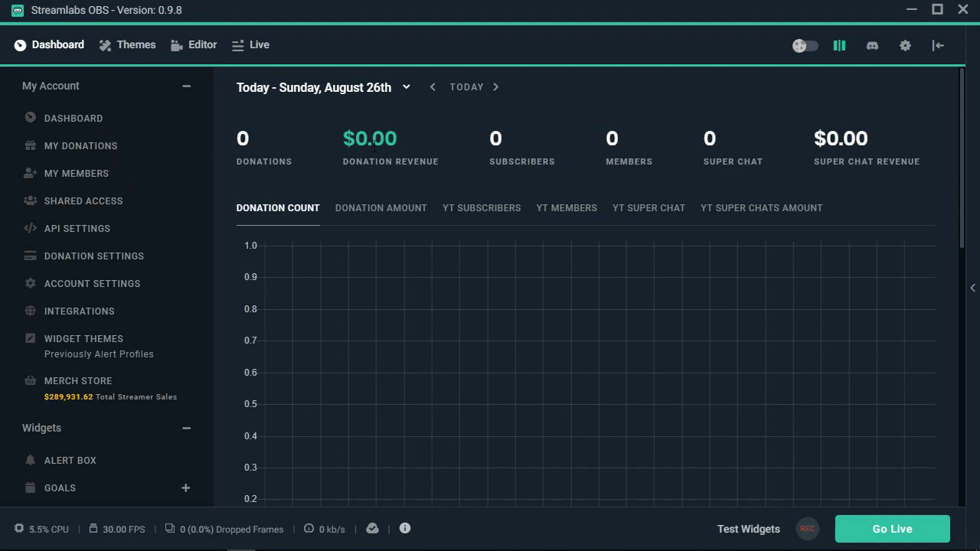
Cycle through the YT Subscribers, Members, Super Chat and Super Chats Amount charts on the Dashboard
click(484, 212)
click(585, 216)
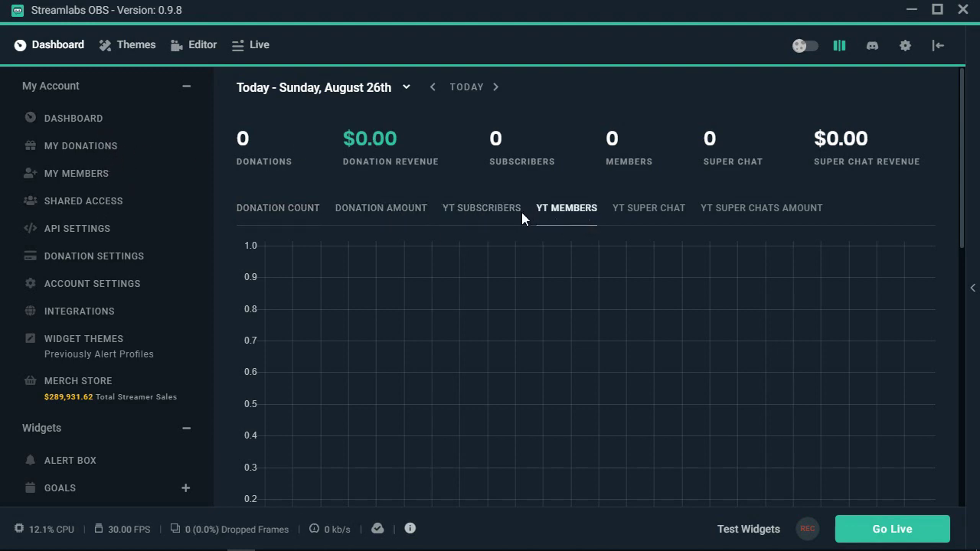
click(499, 212)
click(663, 212)
click(760, 212)
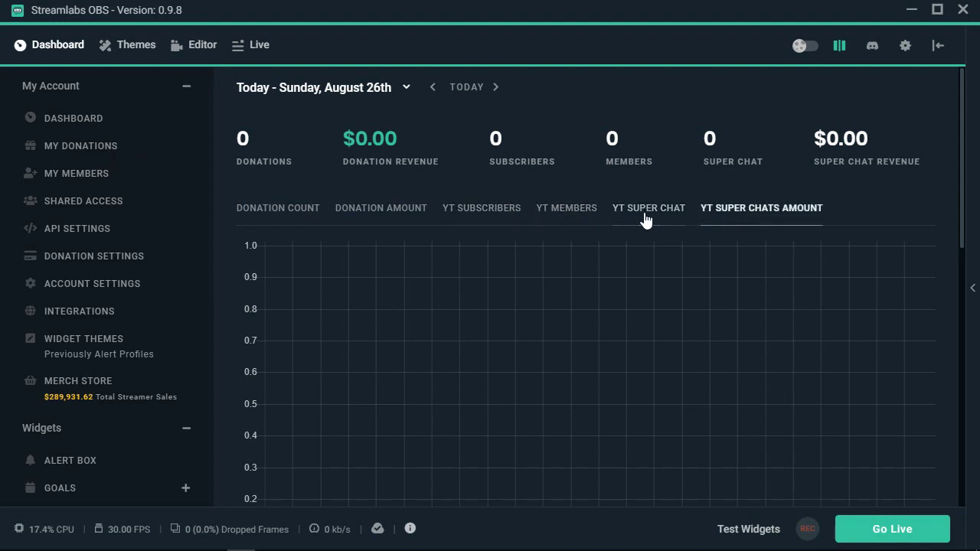
click(482, 212)
click(563, 212)
click(663, 212)
click(753, 212)
scroll(133, 270, down, 1)
scroll(132, 269, down, 4)
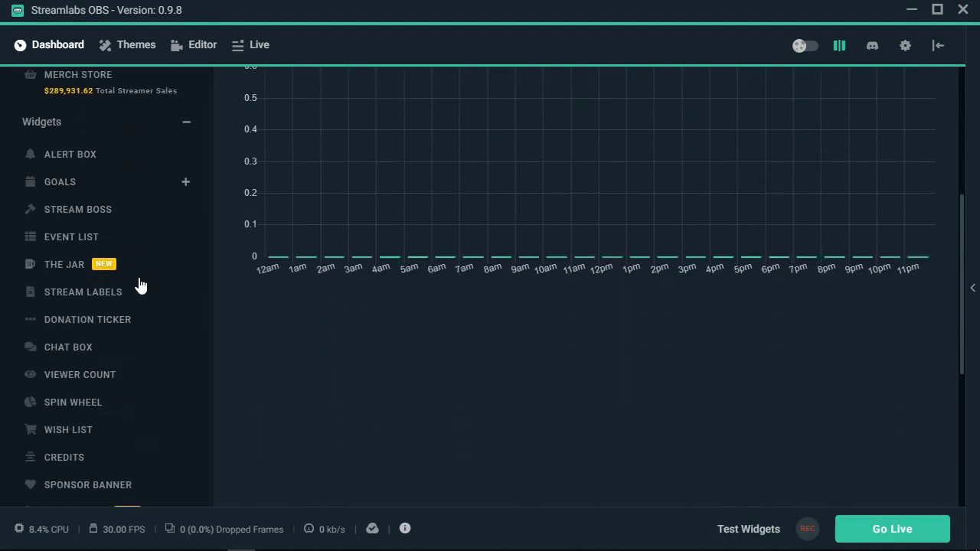
scroll(157, 320, down, 3)
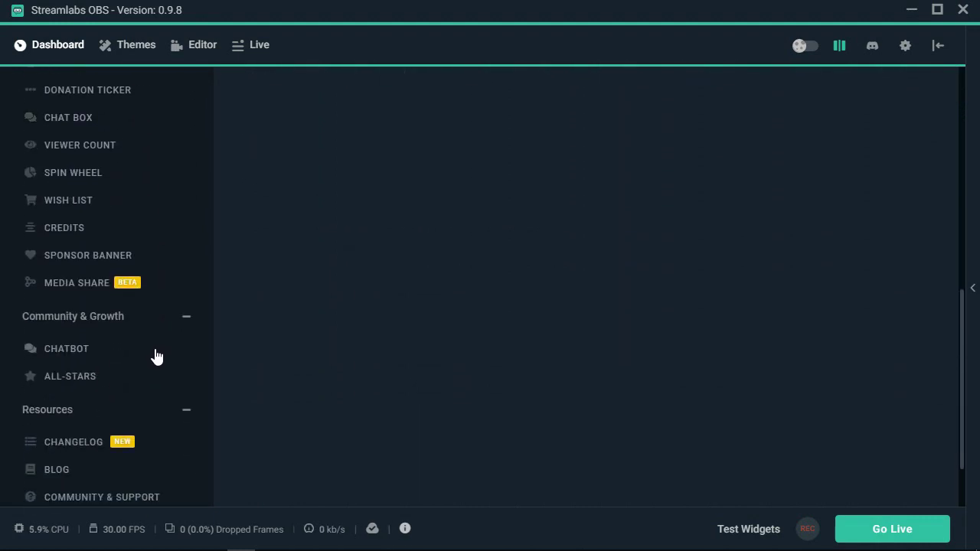
scroll(157, 336, up, 7)
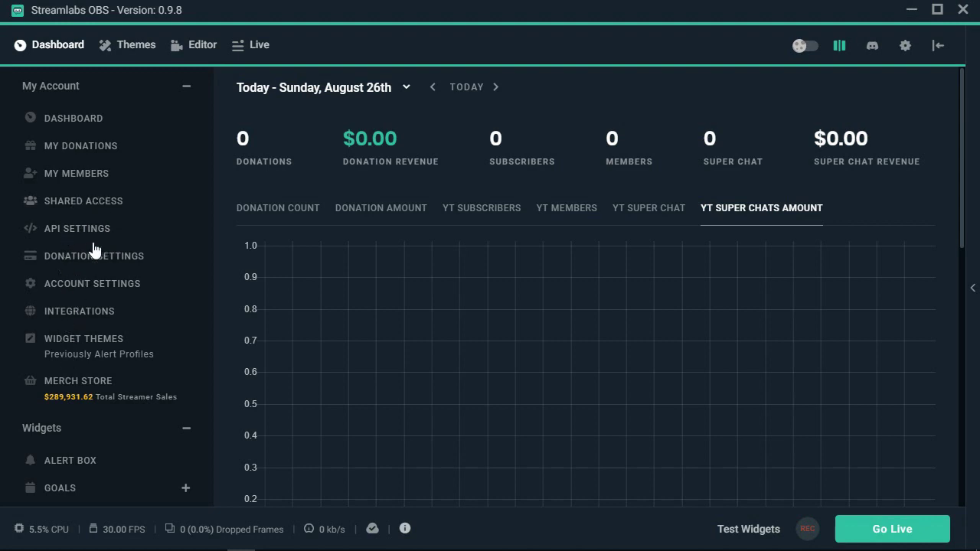
Open My Donations, view Top Donors, Banned Donors and Super Chats, then return to Donations List
click(90, 153)
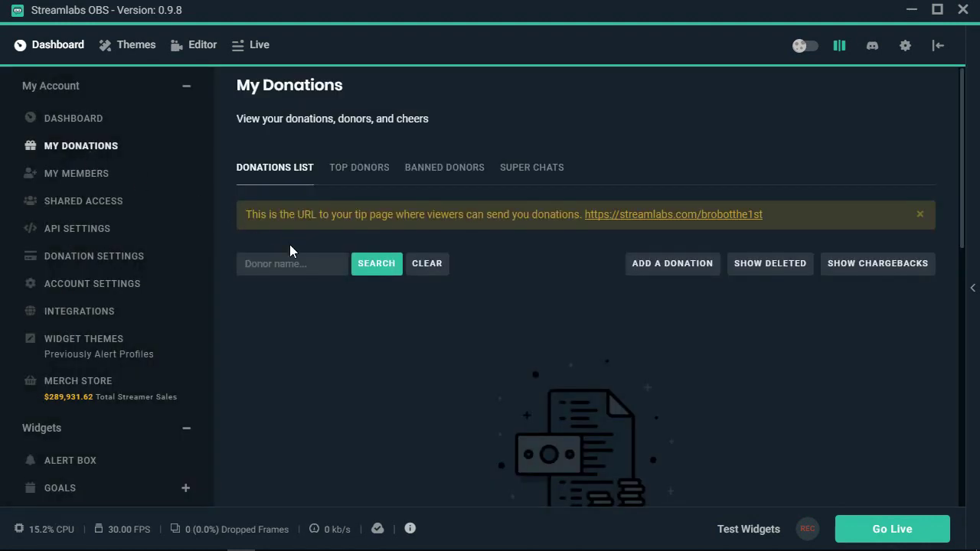
click(381, 170)
click(467, 170)
click(531, 169)
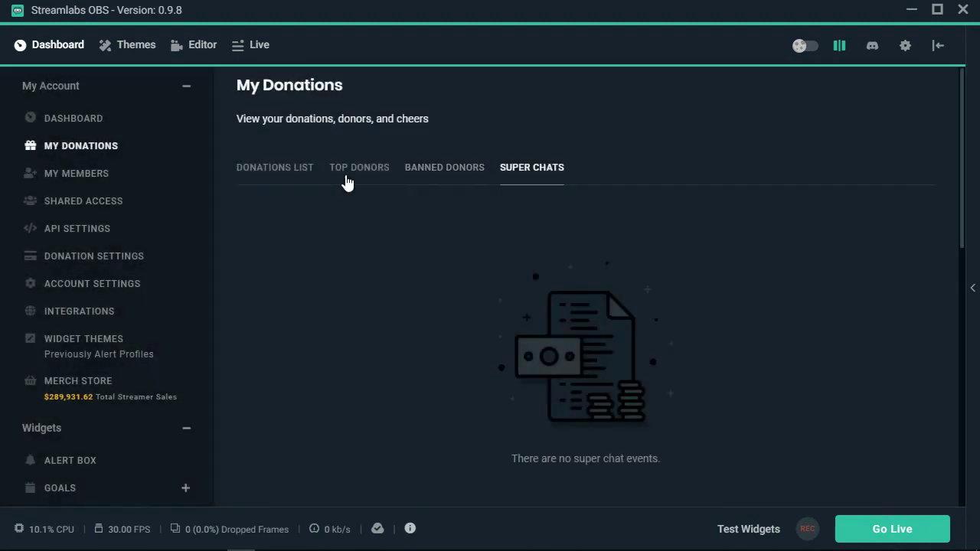
click(283, 175)
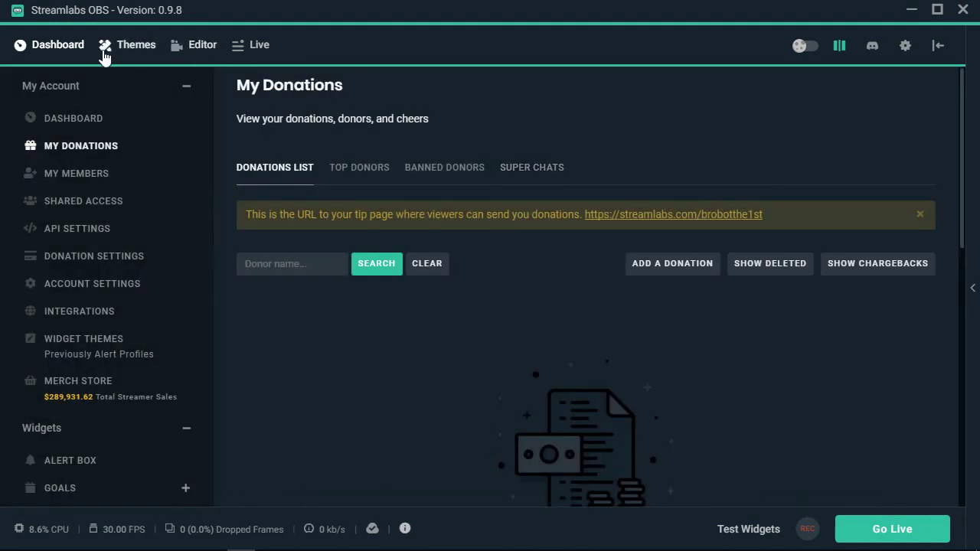
Browse the Scene Themes library grid
click(131, 53)
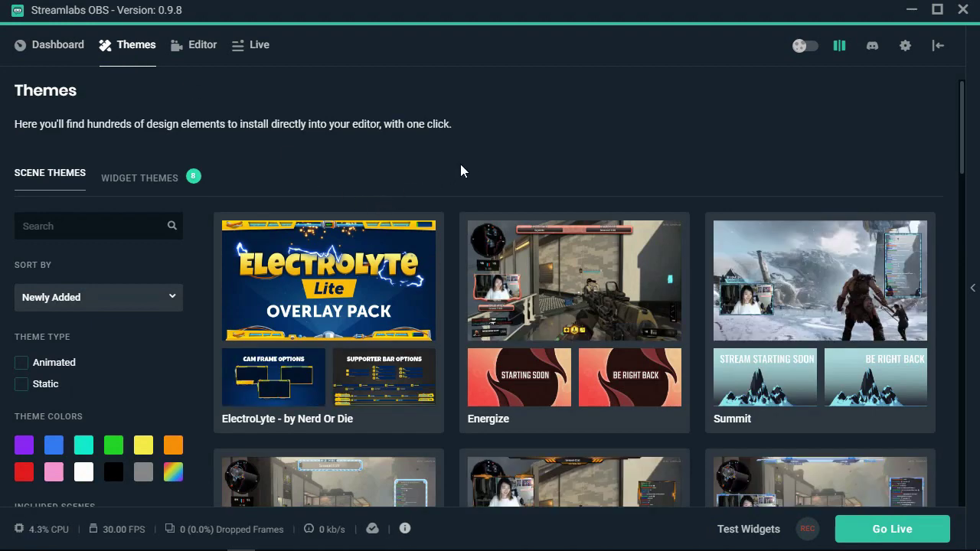
scroll(480, 163, down, 5)
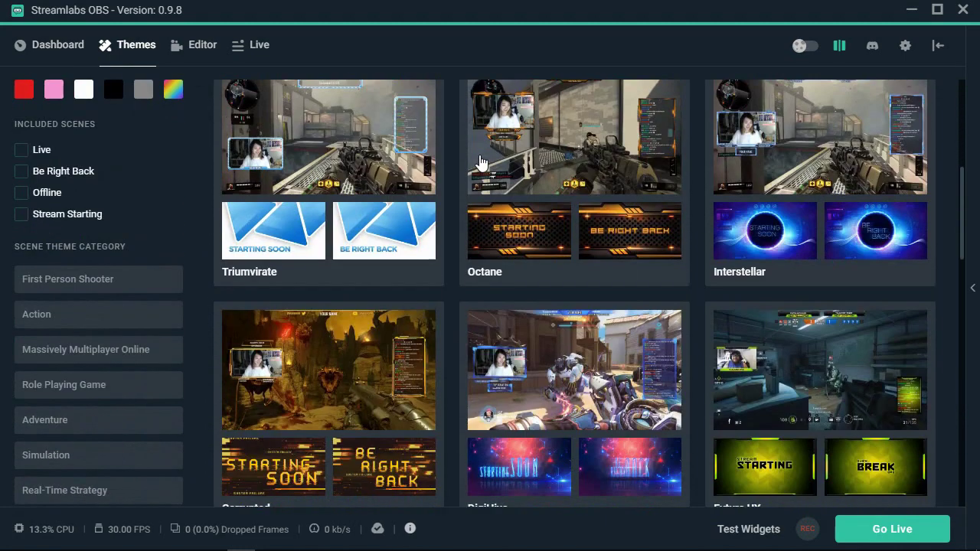
scroll(480, 163, down, 4)
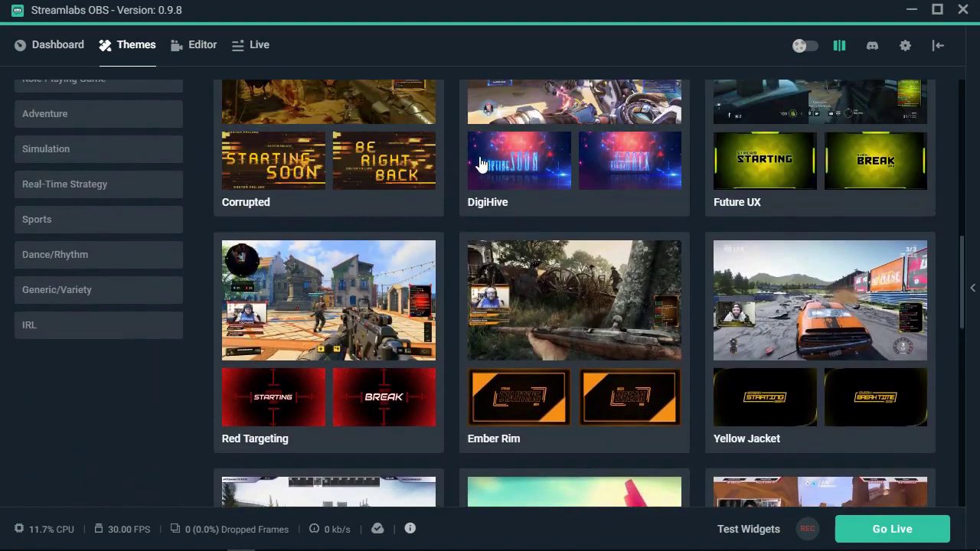
scroll(480, 163, down, 4)
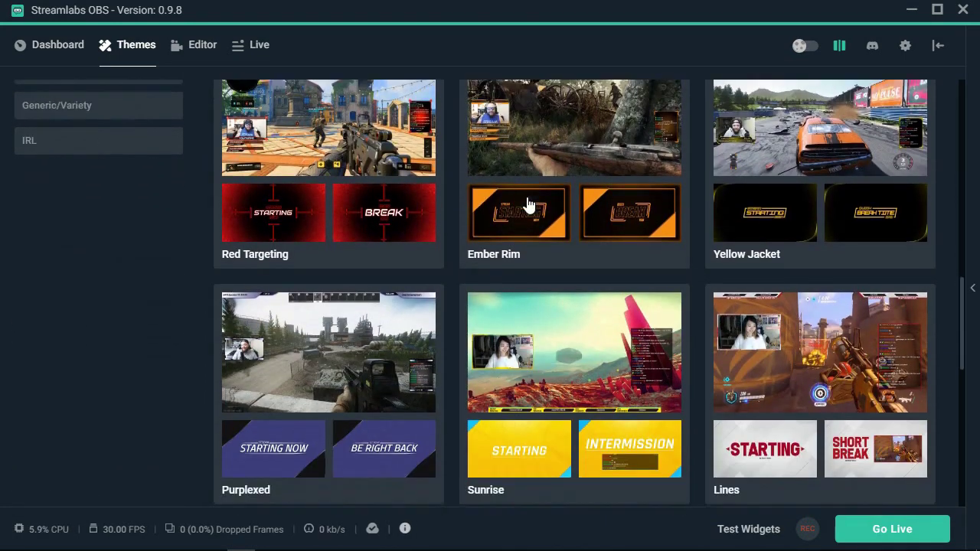
scroll(528, 205, down, 3)
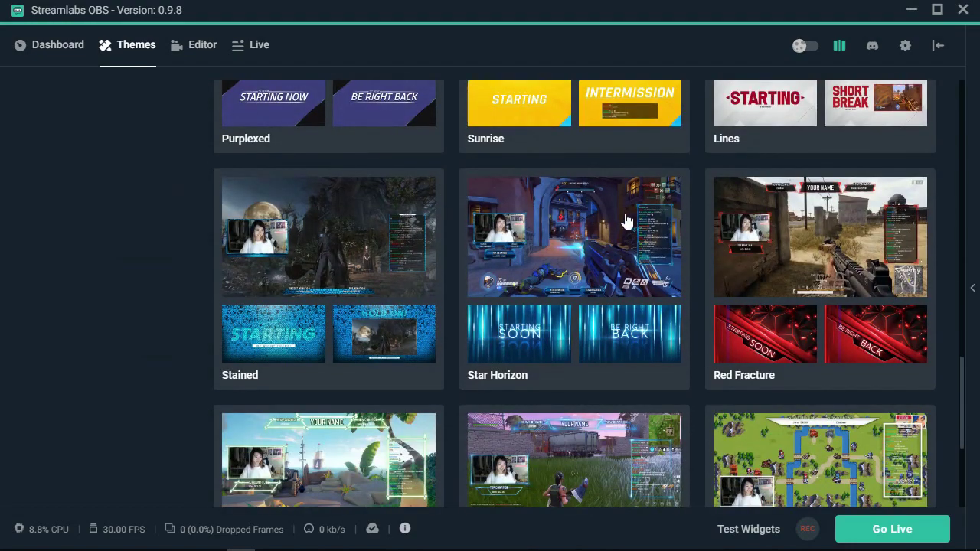
scroll(627, 256, down, 4)
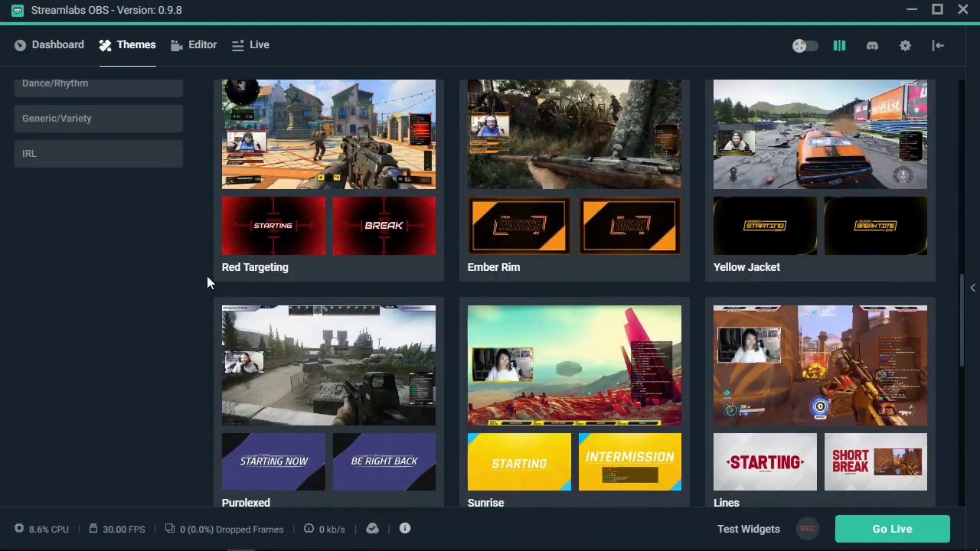
scroll(207, 282, up, 10)
scroll(153, 264, up, 10)
Open the Triassic theme and preview its Stream Starting Soon scene
scroll(8, 356, down, 3)
scroll(23, 268, up, 3)
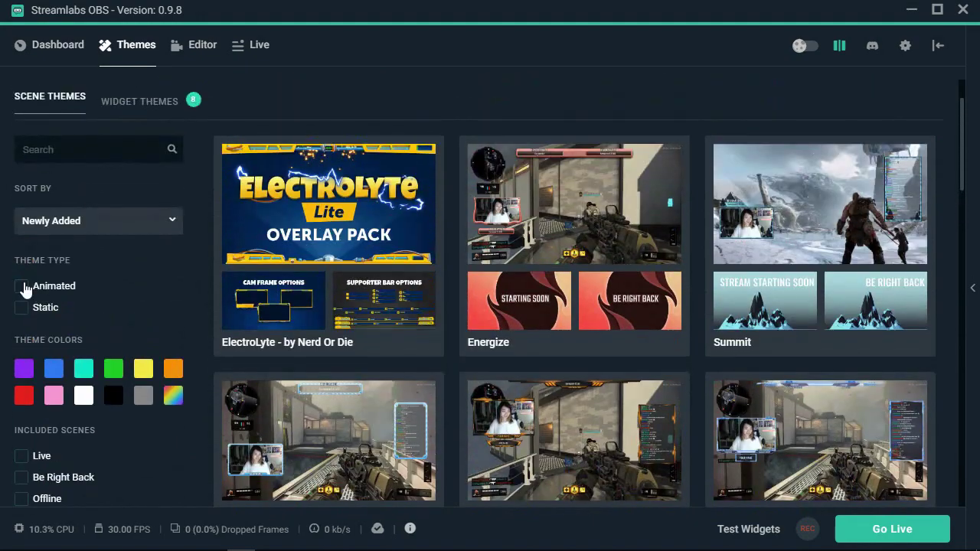
scroll(162, 264, down, 10)
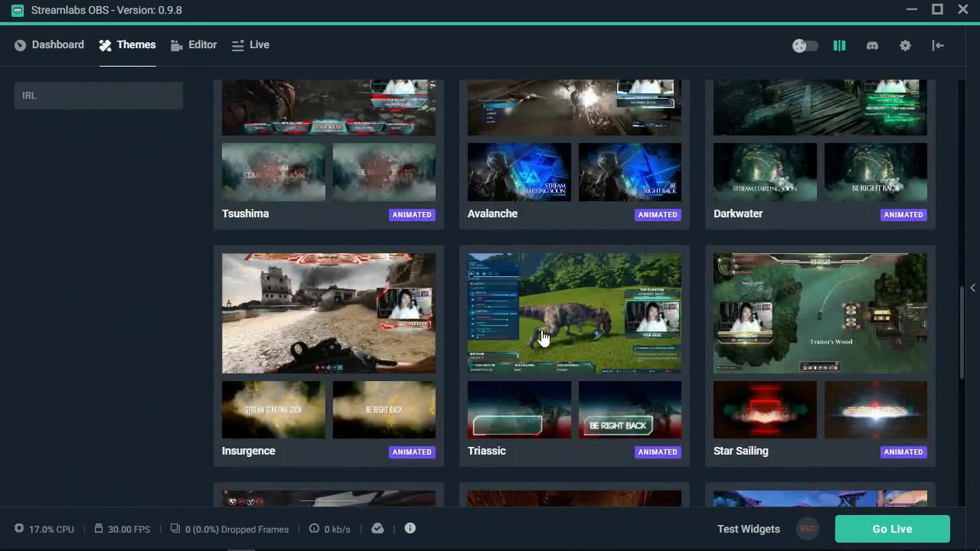
click(592, 318)
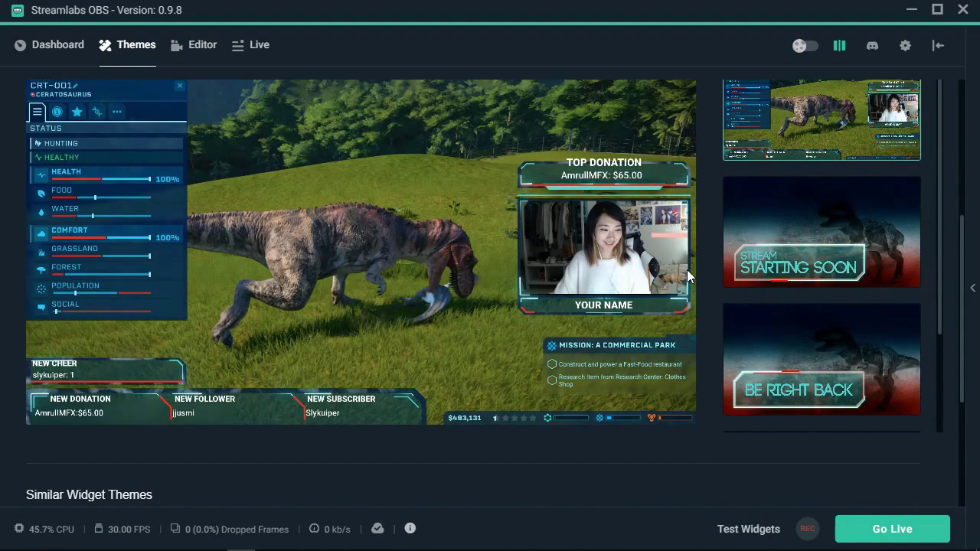
click(755, 259)
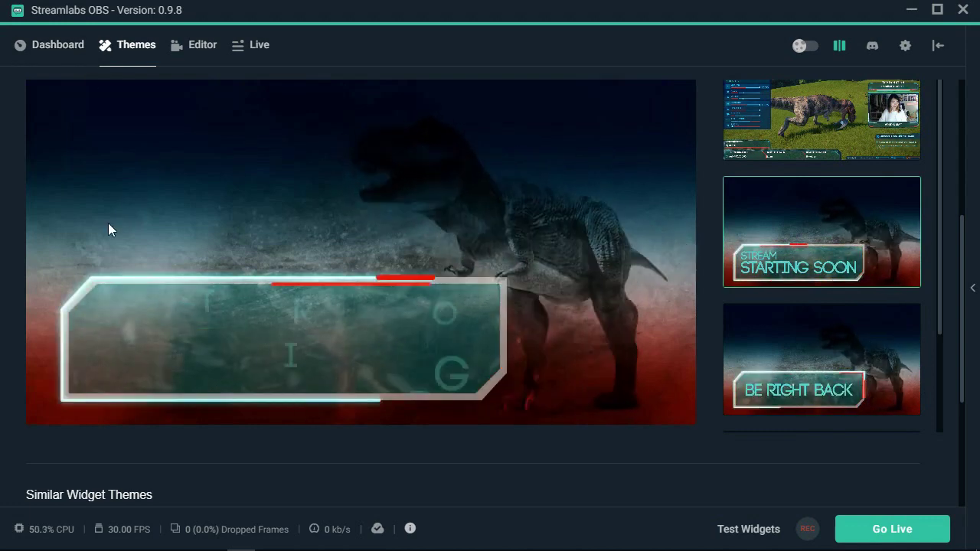
Return to the full theme listing and filter it to red and black themes
scroll(108, 225, up, 4)
click(60, 221)
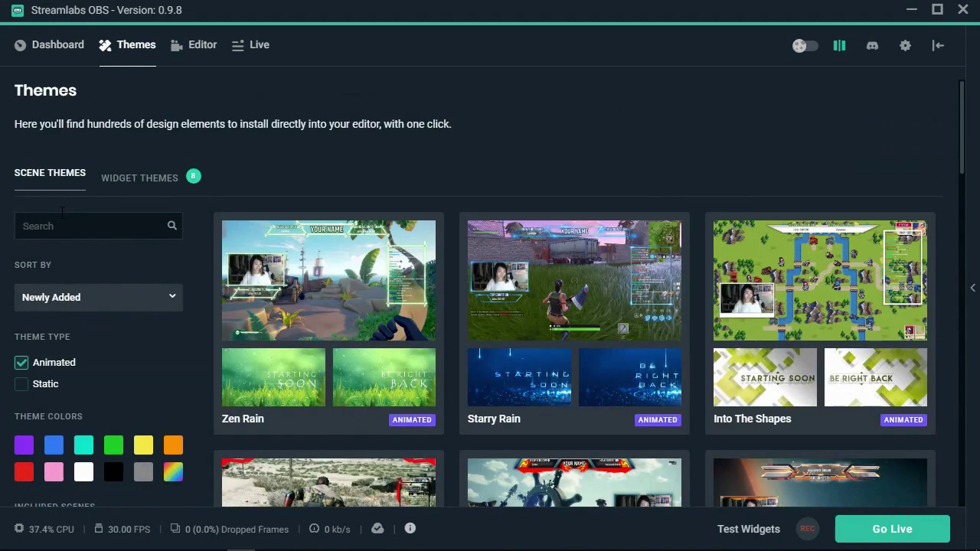
scroll(449, 300, down, 7)
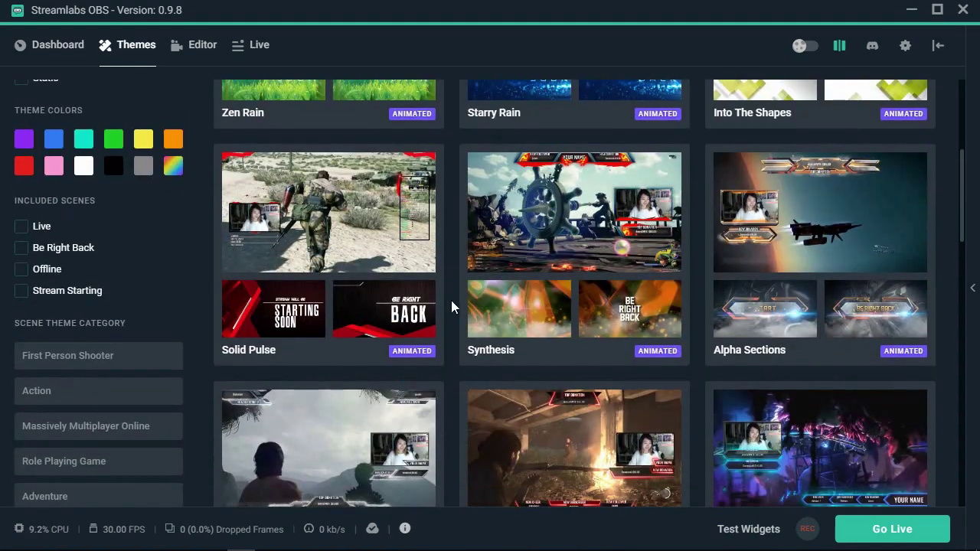
scroll(538, 326, up, 5)
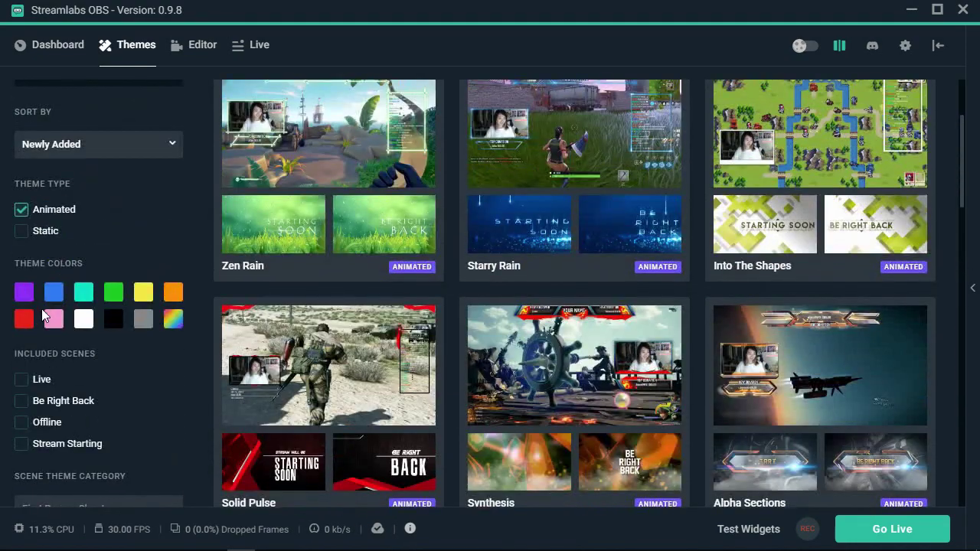
click(33, 314)
click(113, 319)
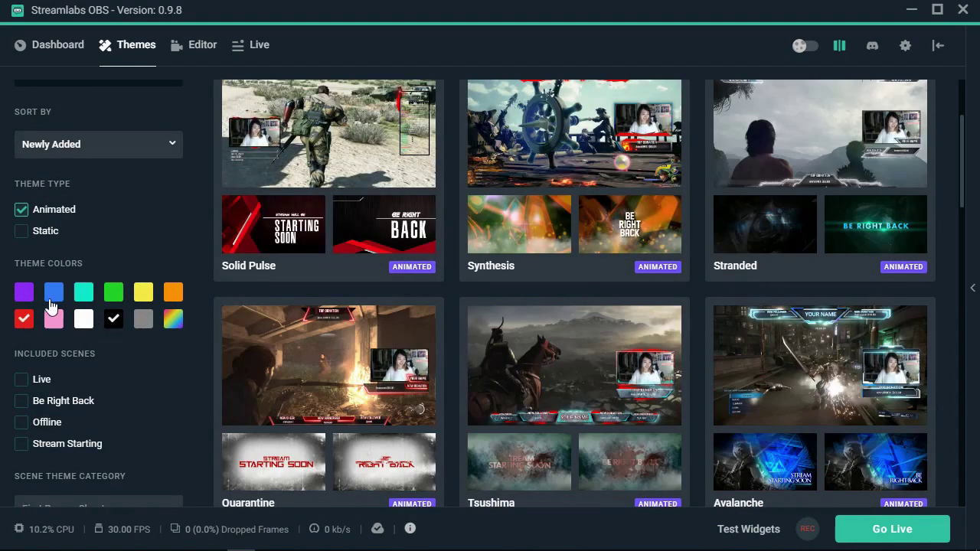
On page 2, open BloodyTribute and preview its Stream Starting scene
scroll(432, 268, down, 8)
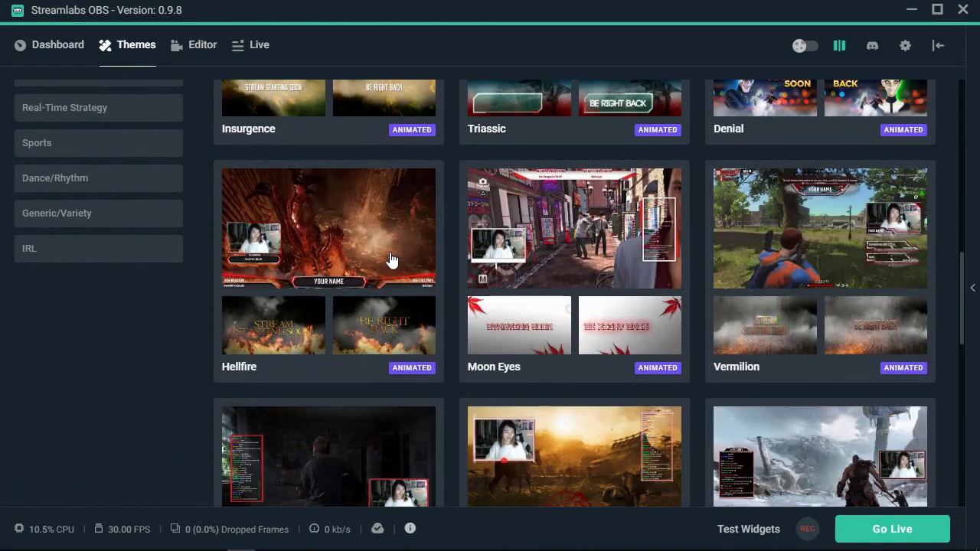
scroll(389, 258, down, 5)
scroll(433, 264, down, 5)
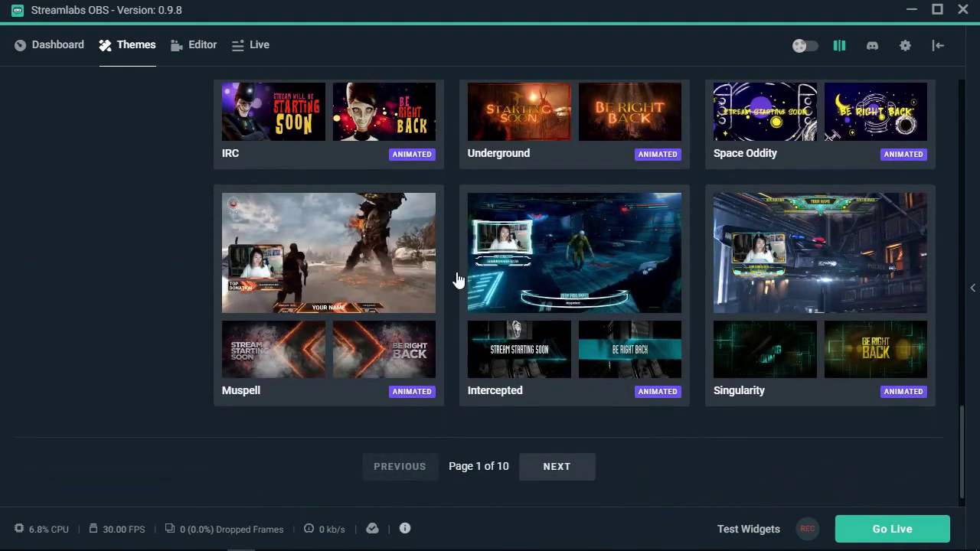
click(566, 471)
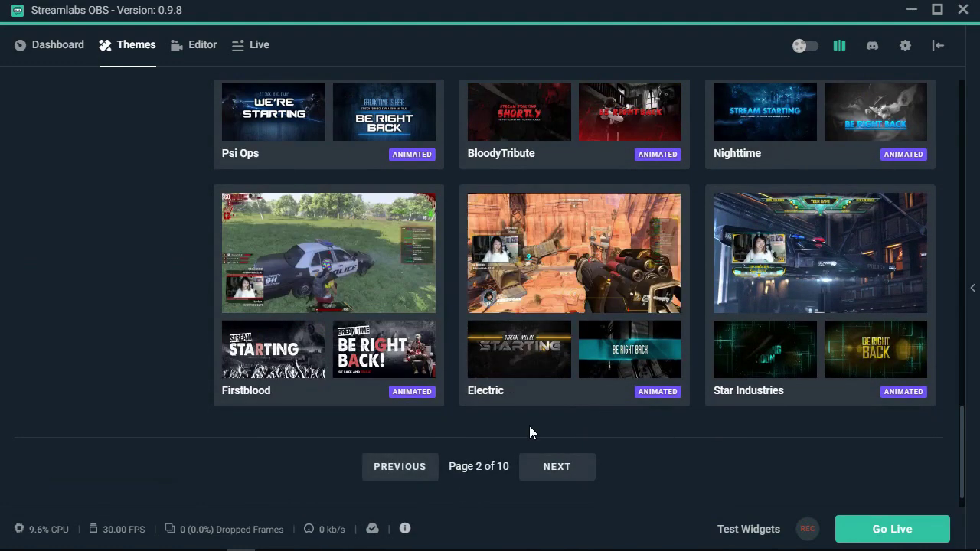
scroll(499, 401, up, 10)
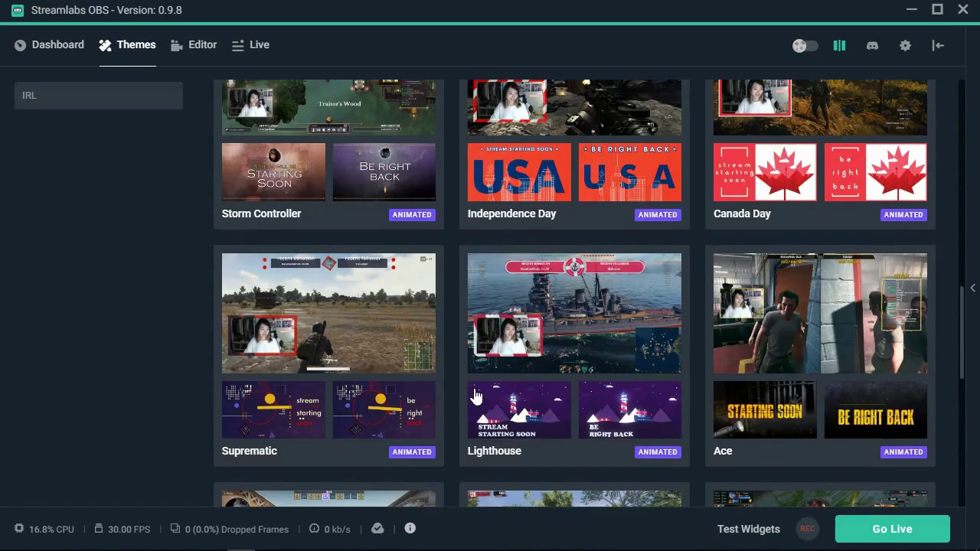
scroll(474, 394, up, 8)
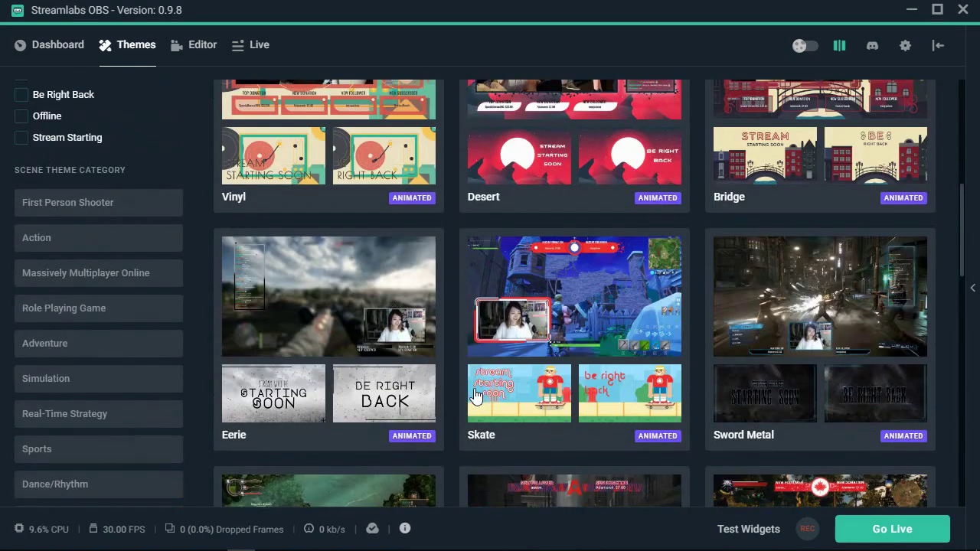
scroll(474, 394, down, 15)
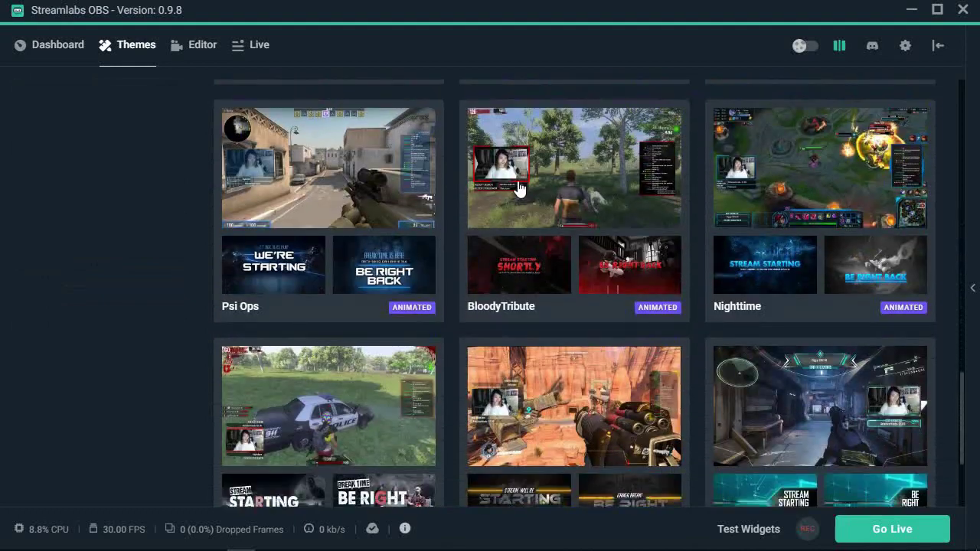
click(518, 188)
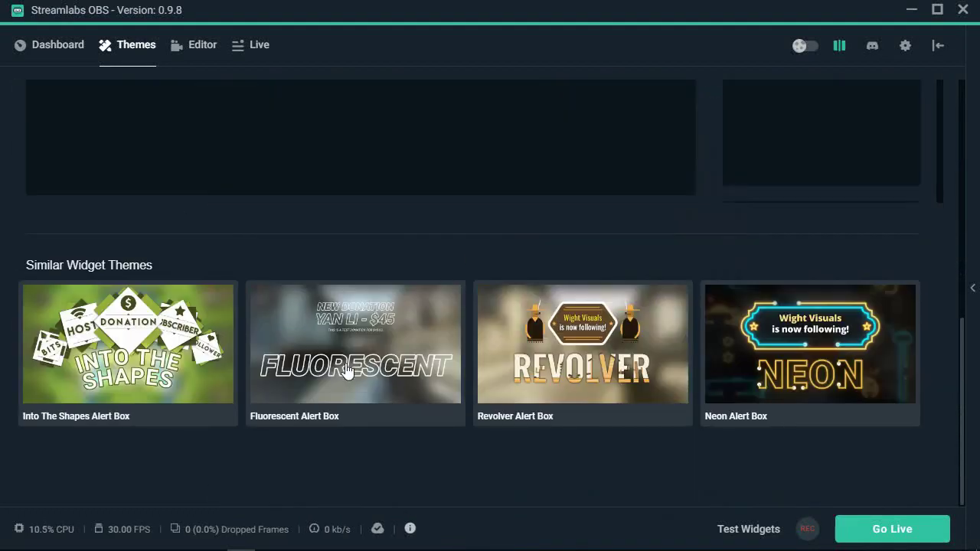
scroll(464, 403, up, 6)
scroll(473, 383, down, 1)
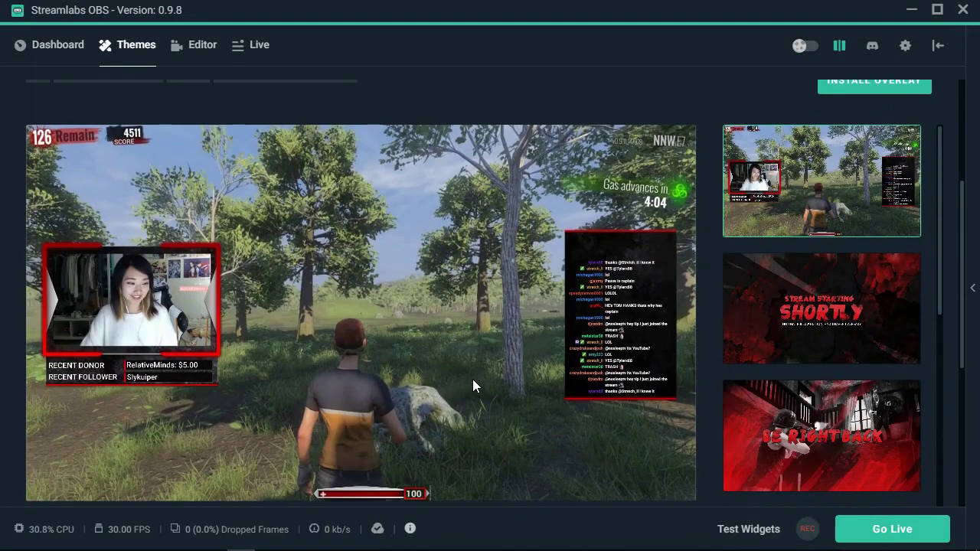
click(788, 350)
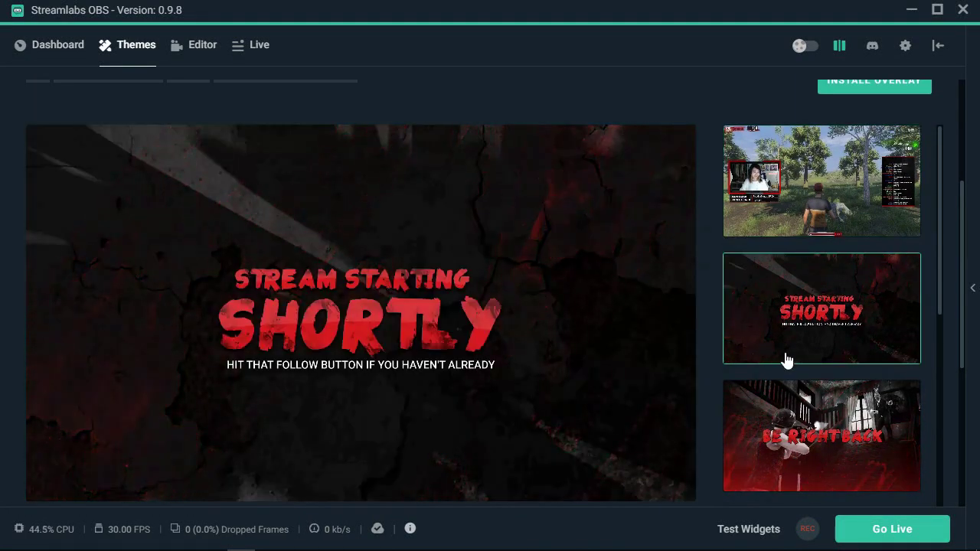
scroll(768, 249, up, 2)
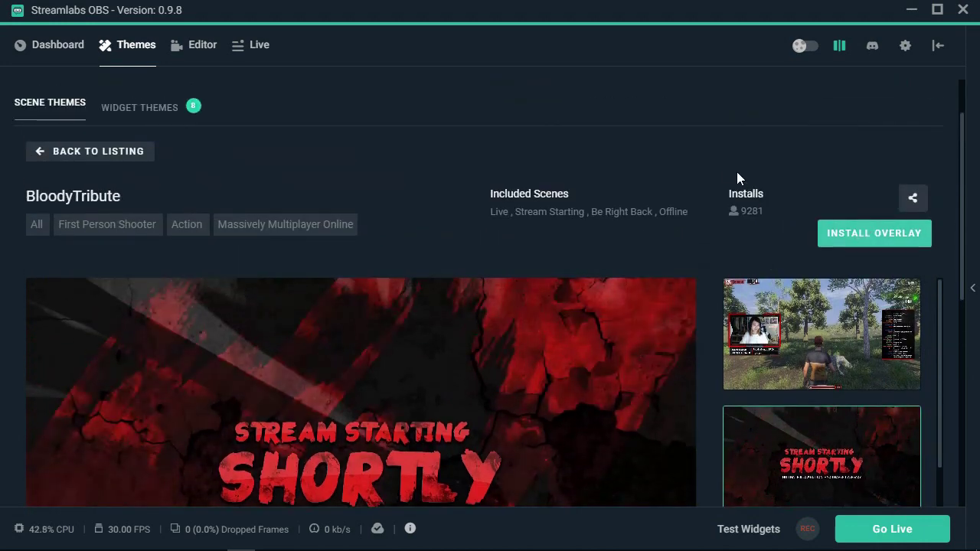
Install the BloodyTribute overlay from its theme page into the editor
drag(732, 175, 776, 212)
click(852, 234)
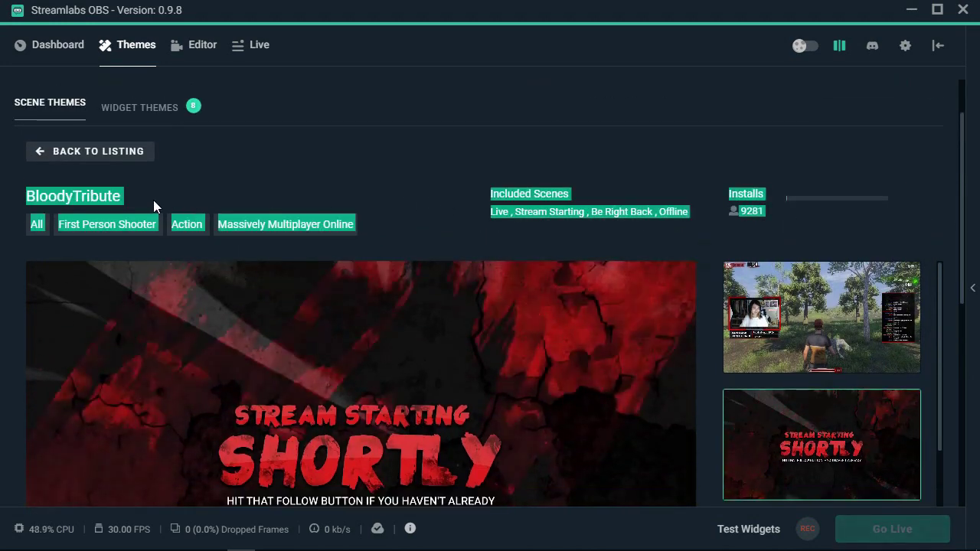
click(483, 159)
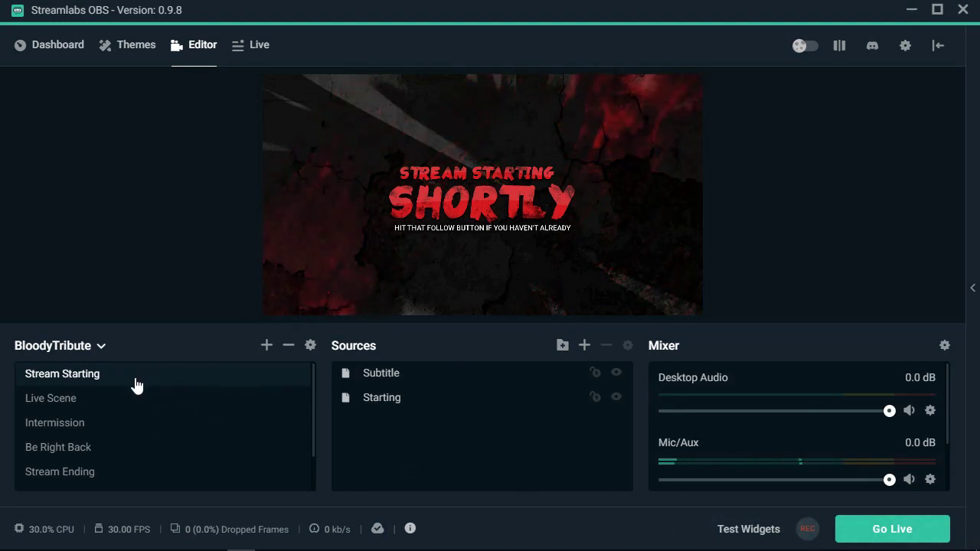
click(87, 404)
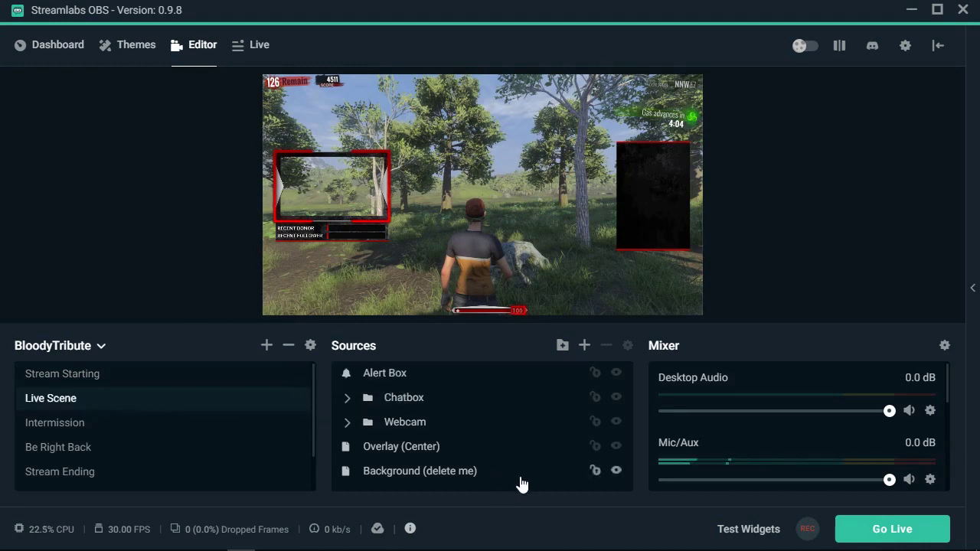
click(616, 470)
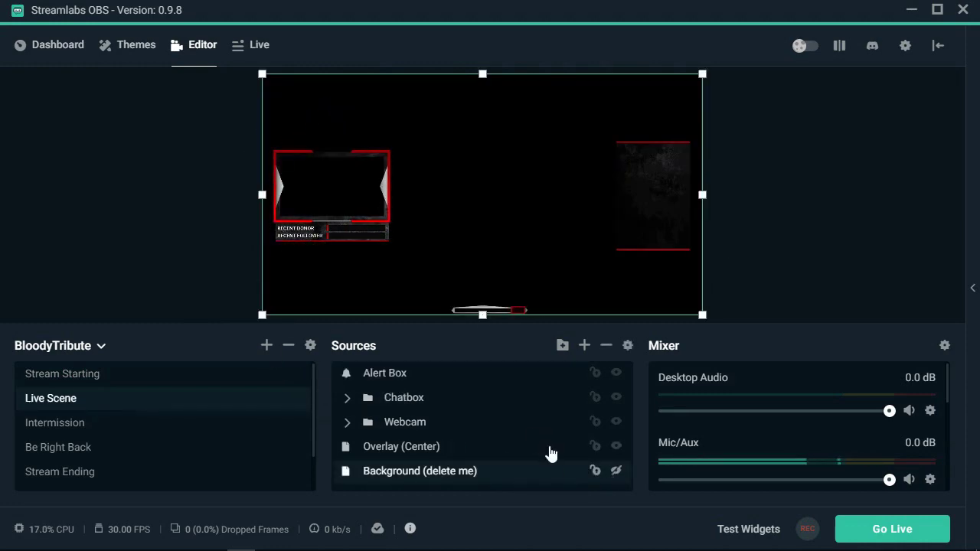
click(616, 471)
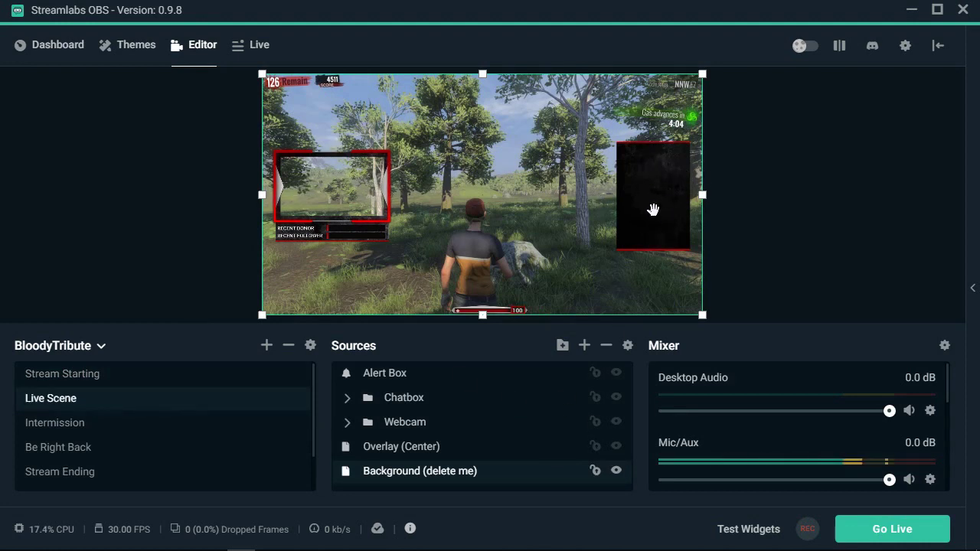
click(125, 425)
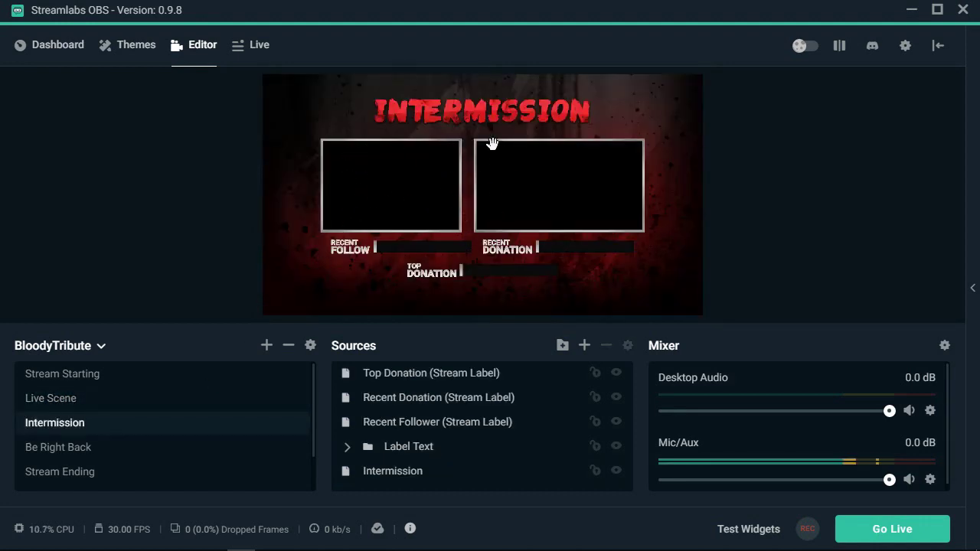
click(118, 448)
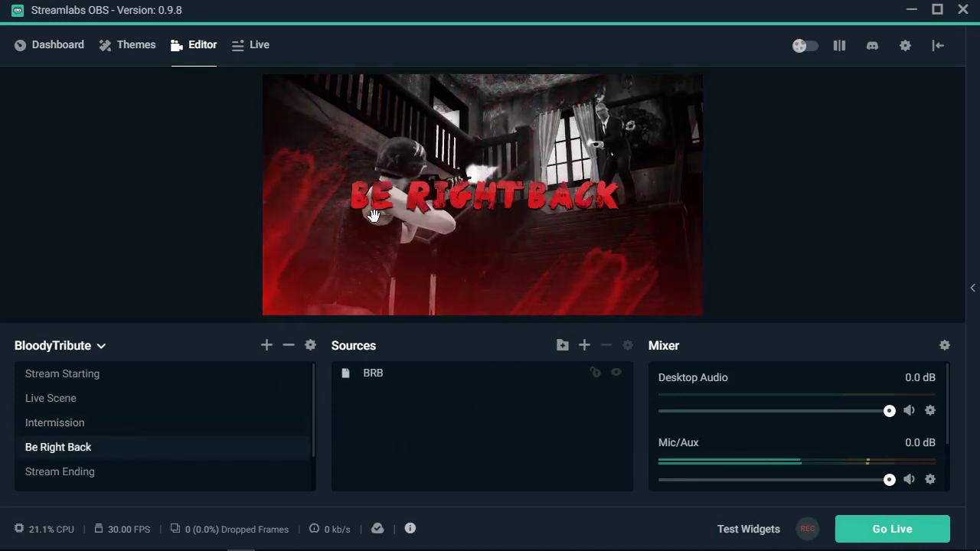
click(98, 472)
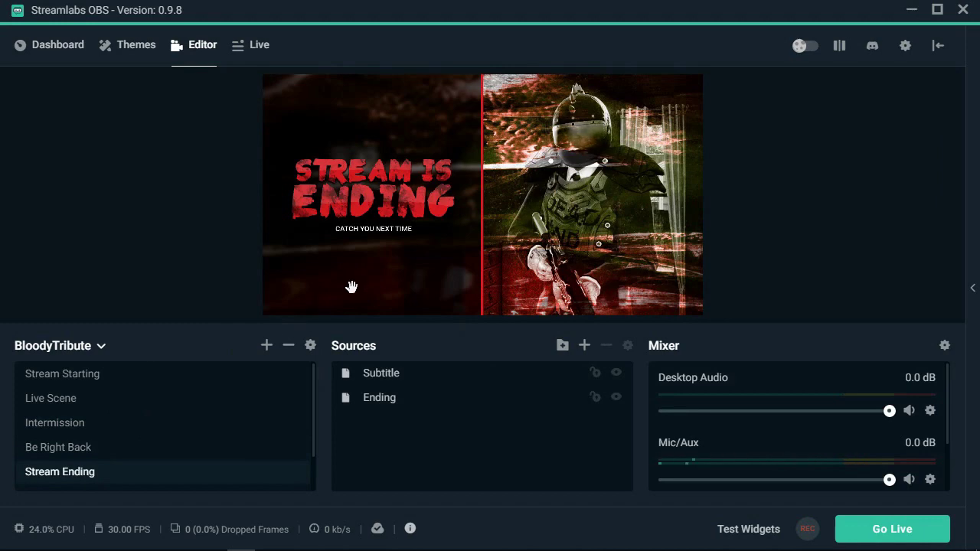
click(47, 382)
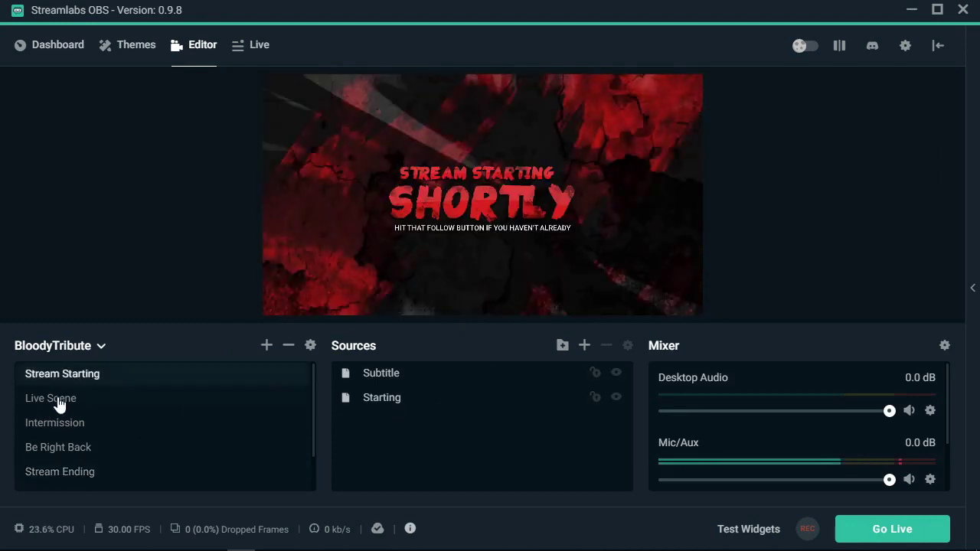
click(58, 400)
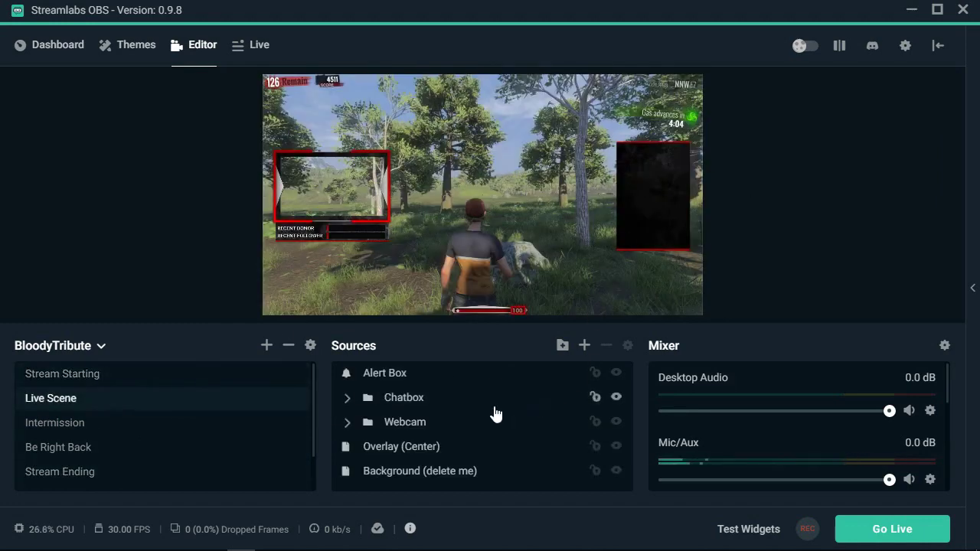
click(617, 374)
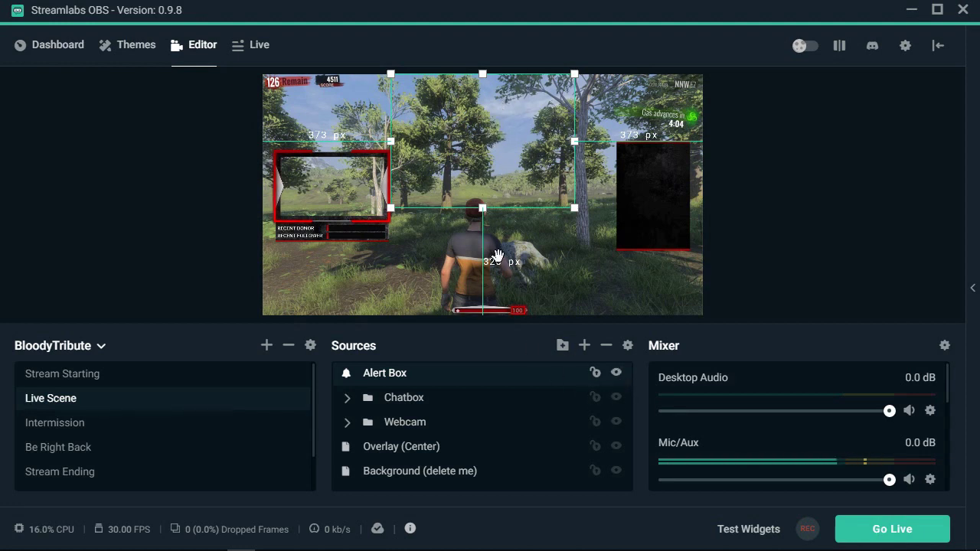
click(442, 407)
drag(437, 481, 417, 490)
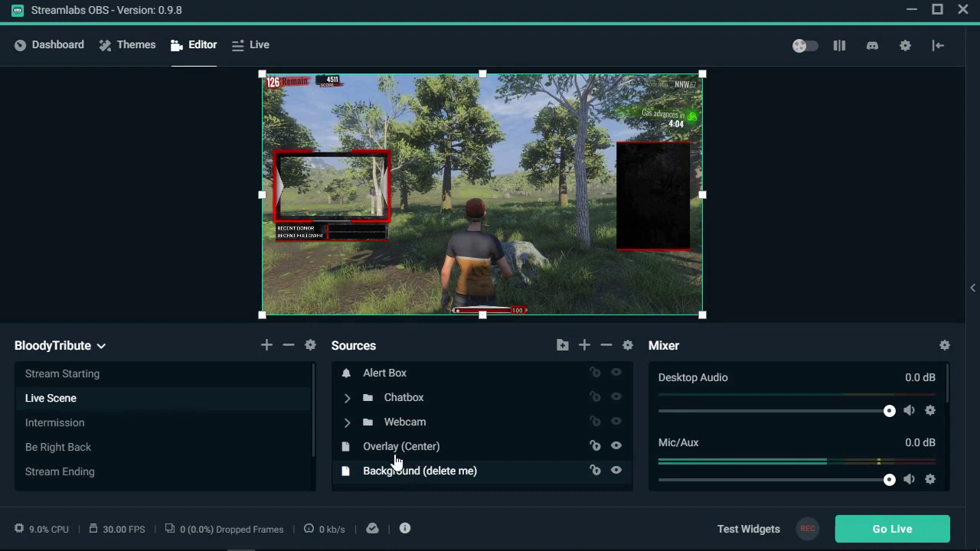
Check each overlay element's visibility and nudge the webcam frame slightly right
click(617, 445)
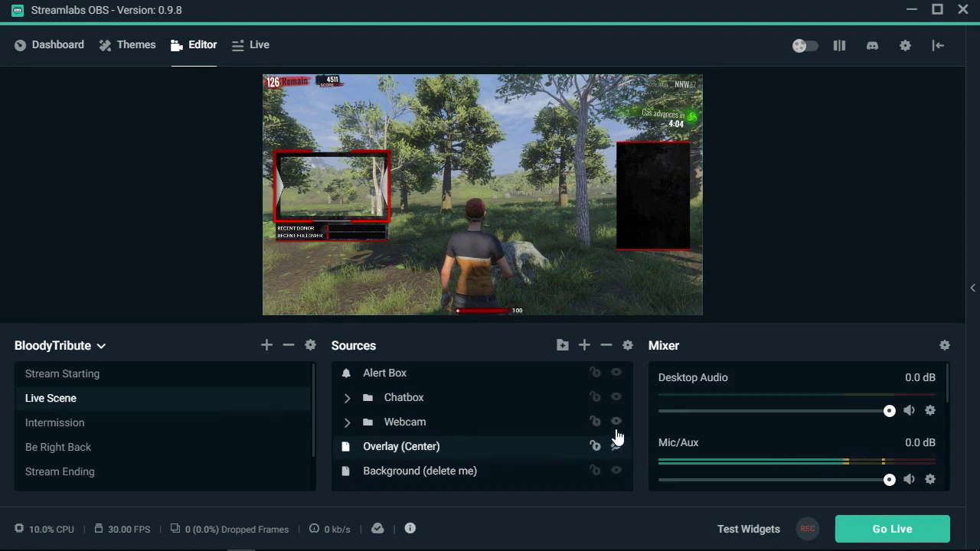
click(616, 422)
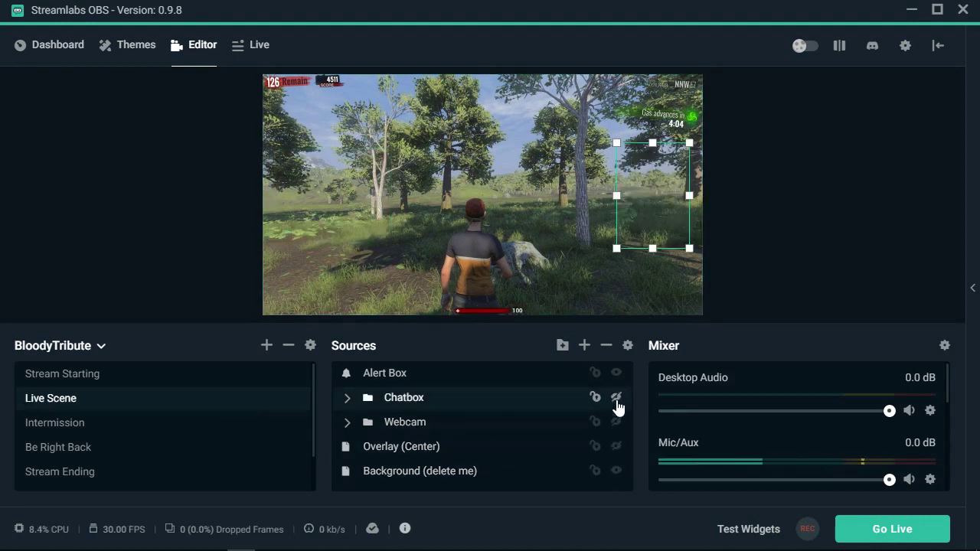
click(616, 399)
click(616, 421)
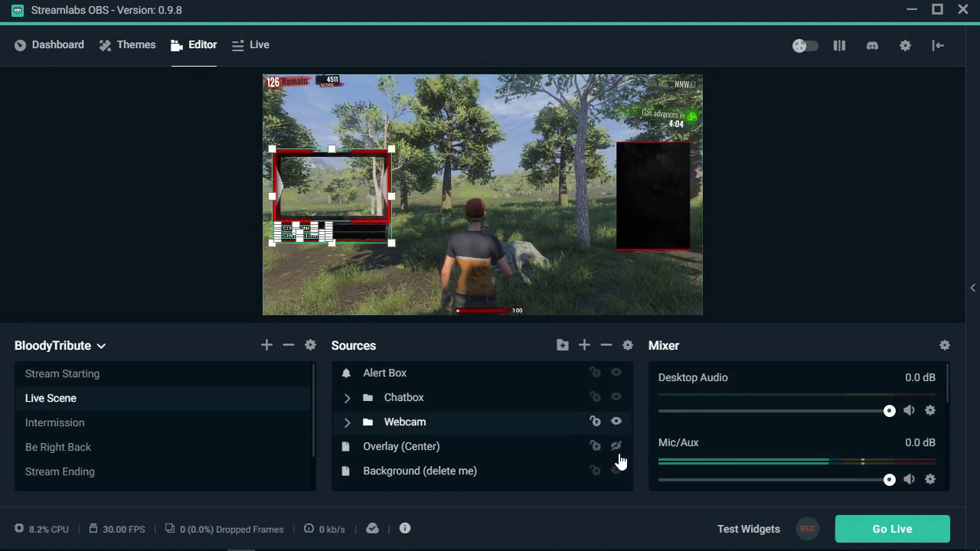
click(617, 448)
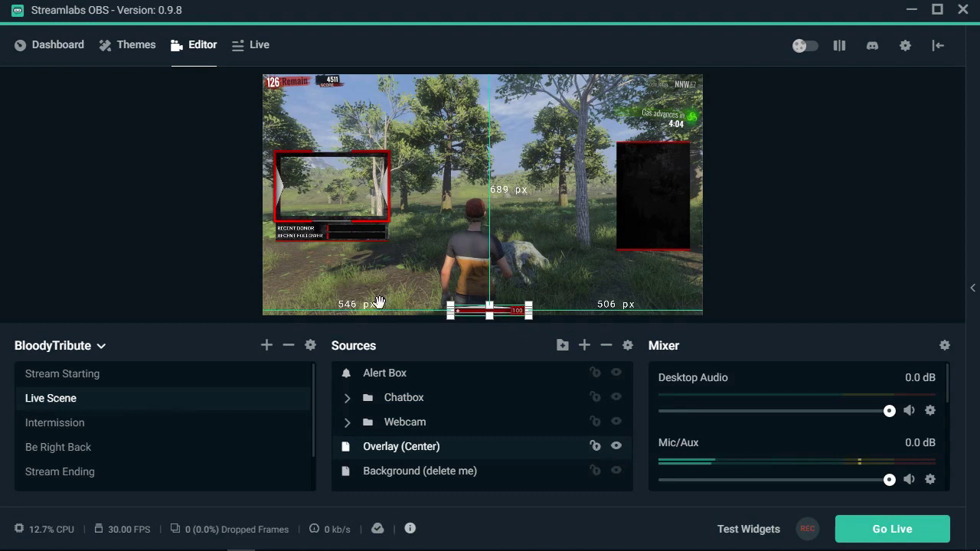
click(222, 268)
drag(295, 191, 363, 170)
Lock the Webcam, Chatbox and Alert Box sources
click(595, 422)
click(595, 397)
click(597, 372)
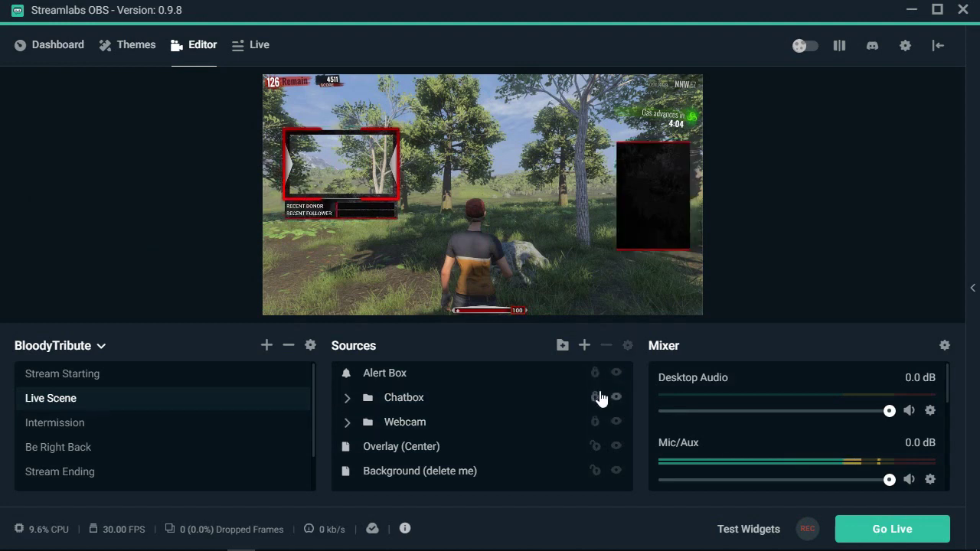
click(597, 398)
click(595, 422)
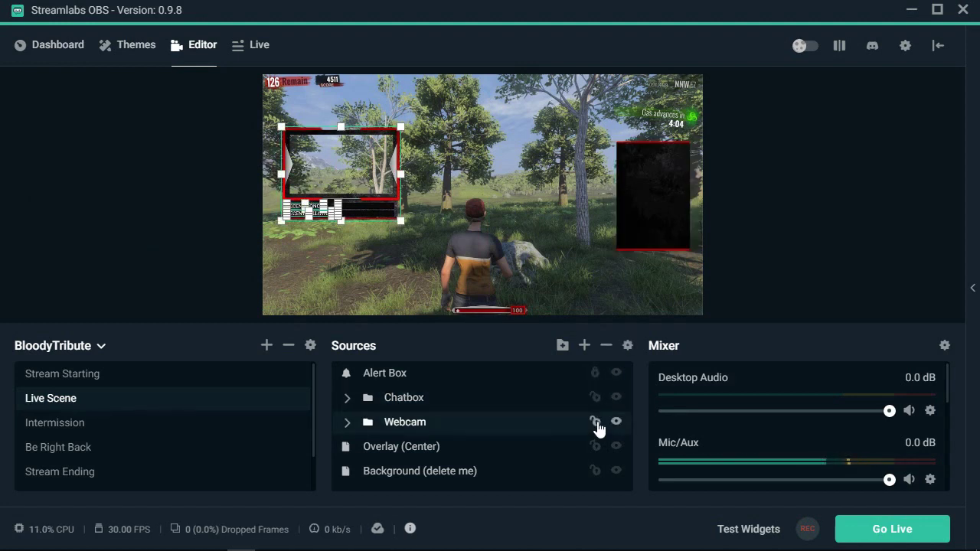
click(595, 399)
click(595, 422)
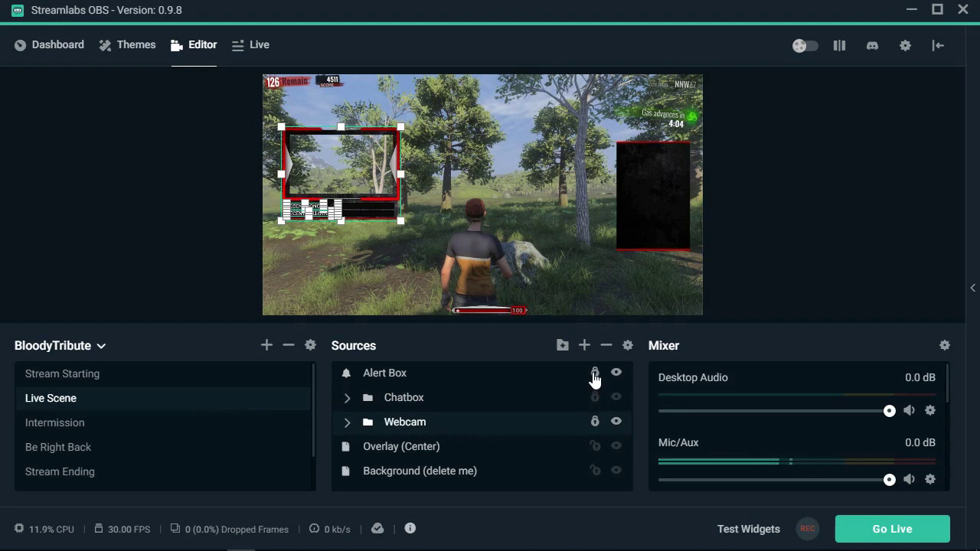
Resize the gameplay background so it fills the whole canvas
mouse_move(334, 171)
mouse_down()
mouse_move(343, 164)
mouse_move(326, 180)
mouse_up()
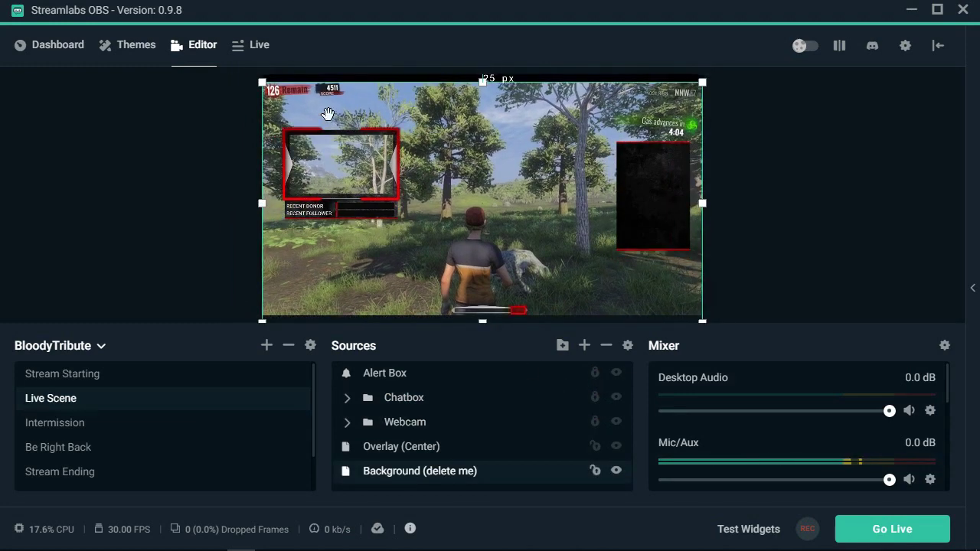
drag(328, 111, 332, 101)
drag(704, 75, 707, 71)
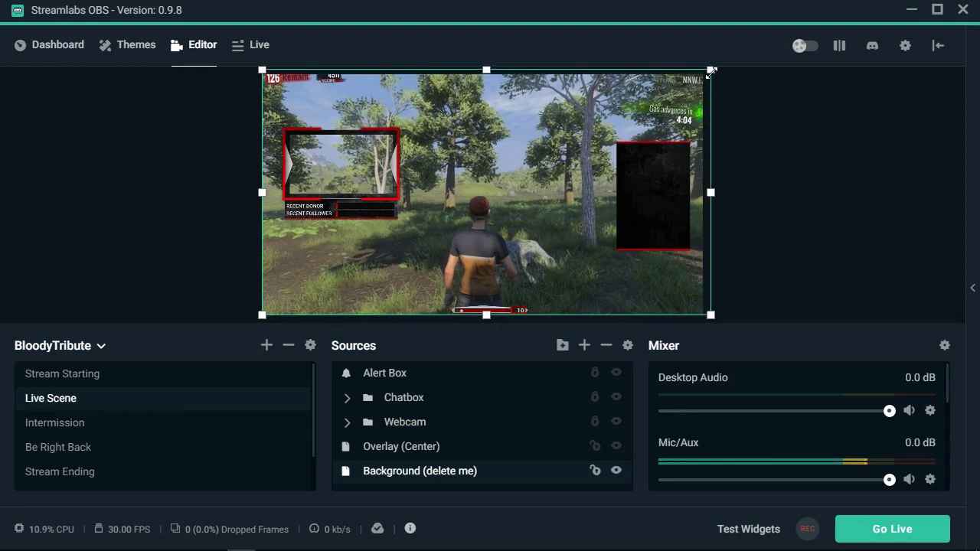
drag(706, 193, 703, 193)
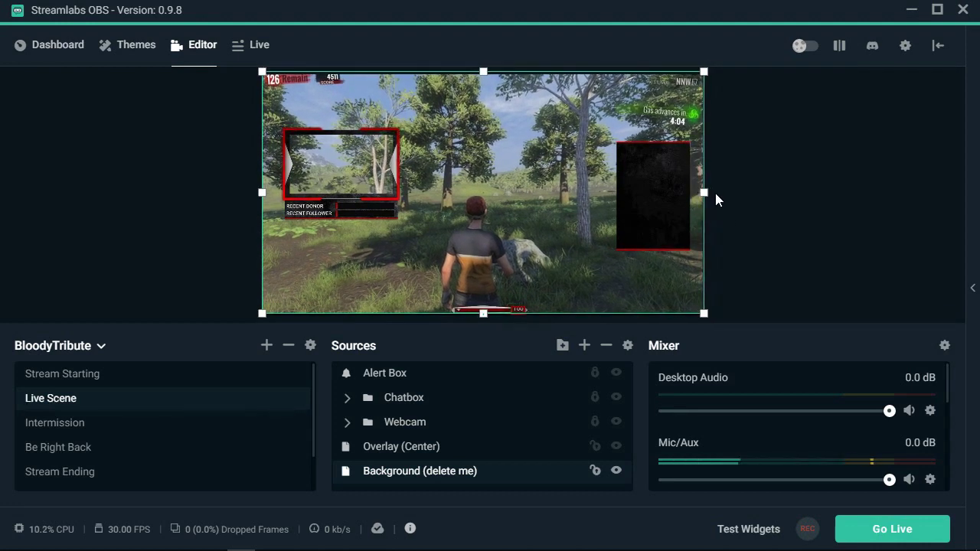
Lock Overlay (Center) and remove the Background (delete me) source
click(596, 471)
click(595, 447)
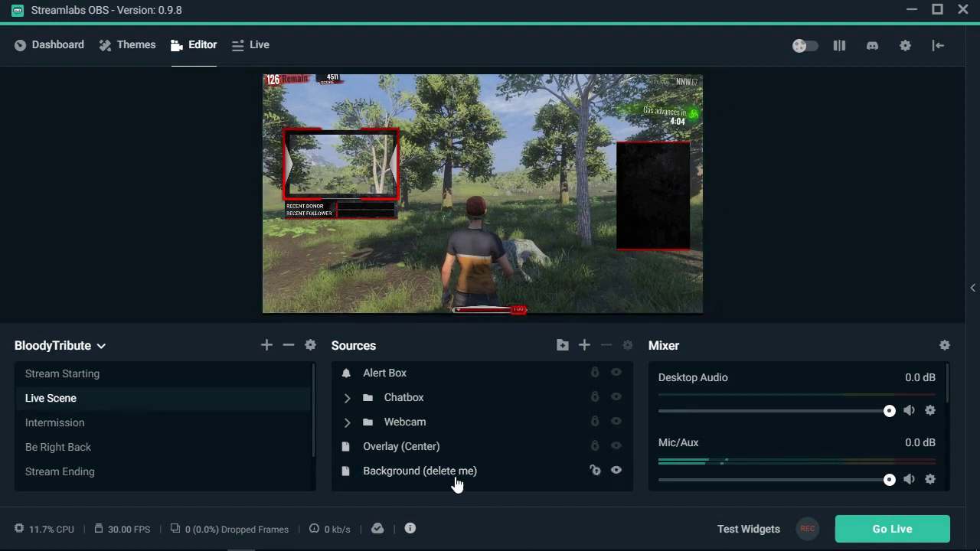
right_click(415, 475)
click(457, 399)
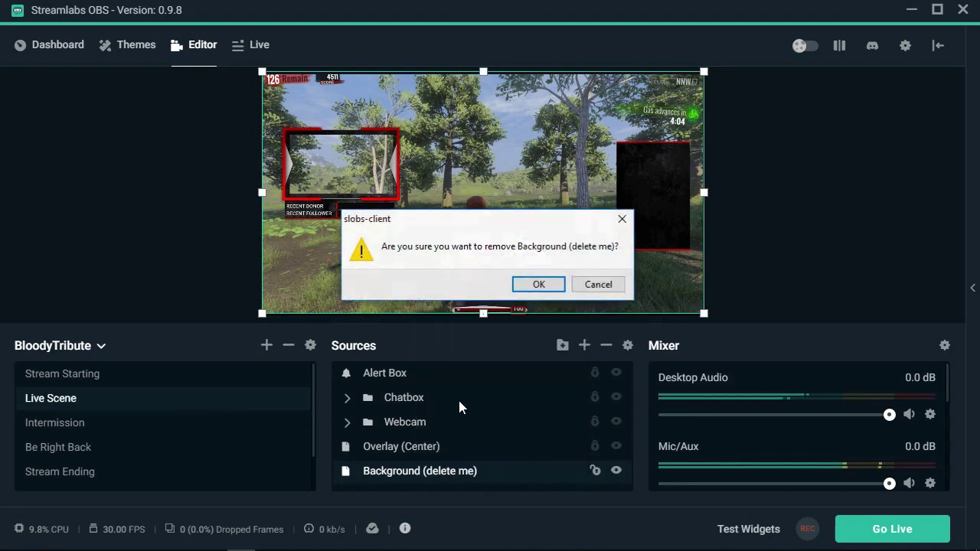
click(535, 282)
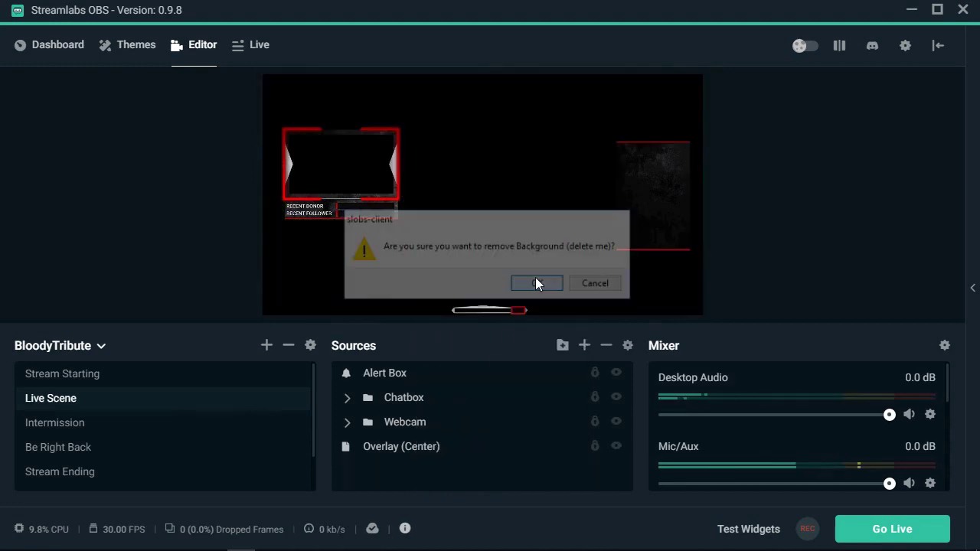
Add an Image source using robo logo.png from the Pictures folder
click(584, 346)
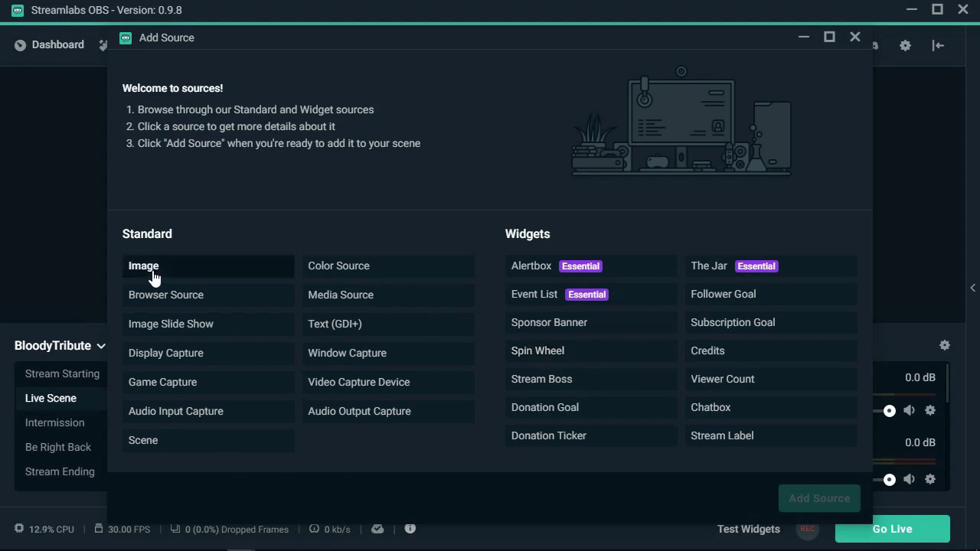
click(153, 272)
click(813, 502)
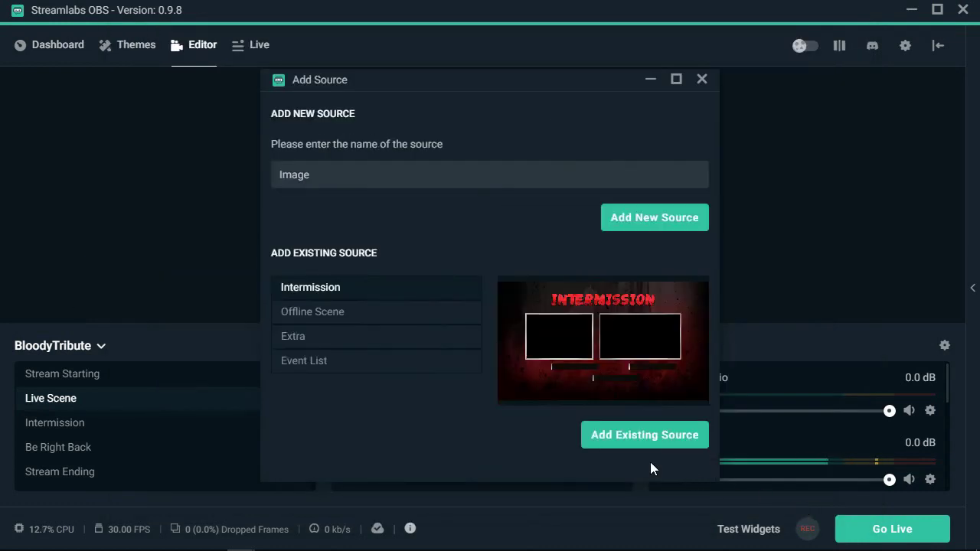
click(663, 221)
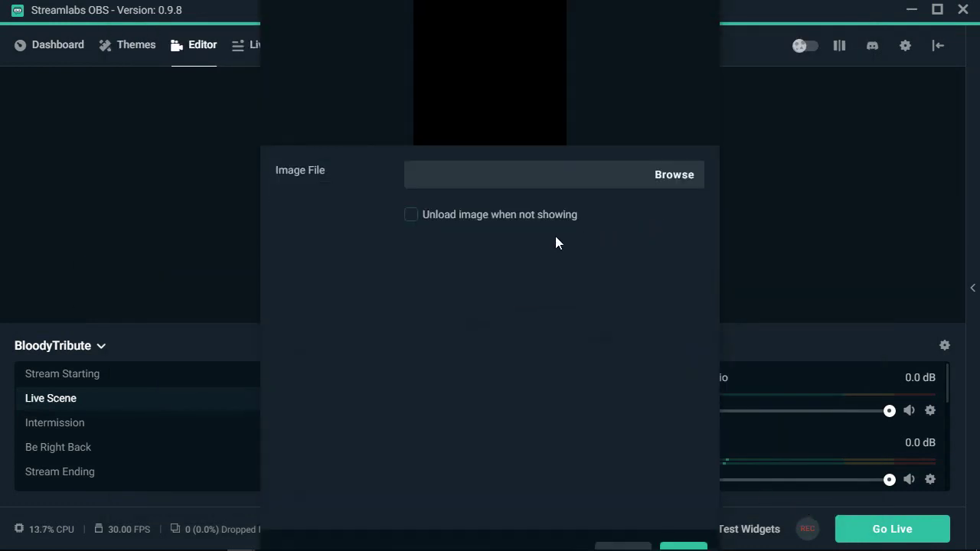
click(669, 182)
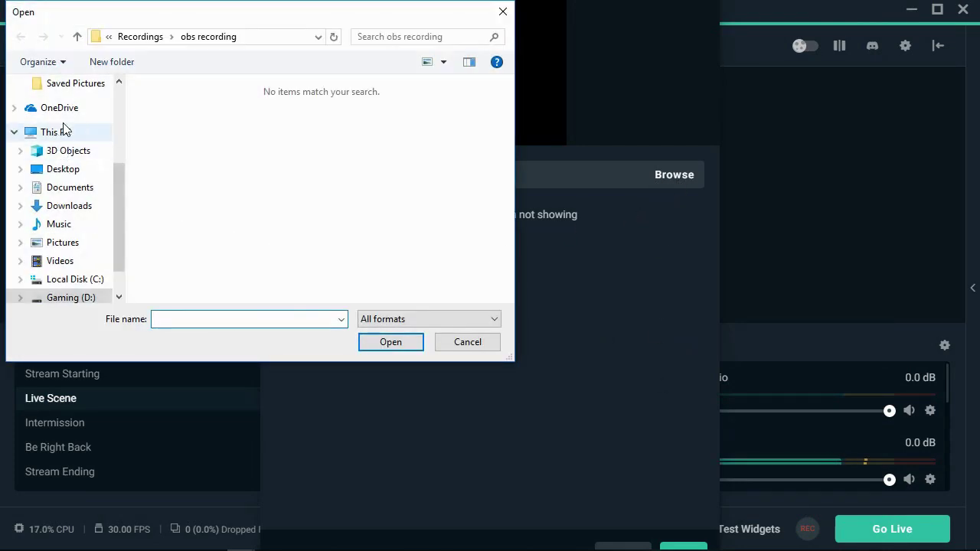
click(66, 244)
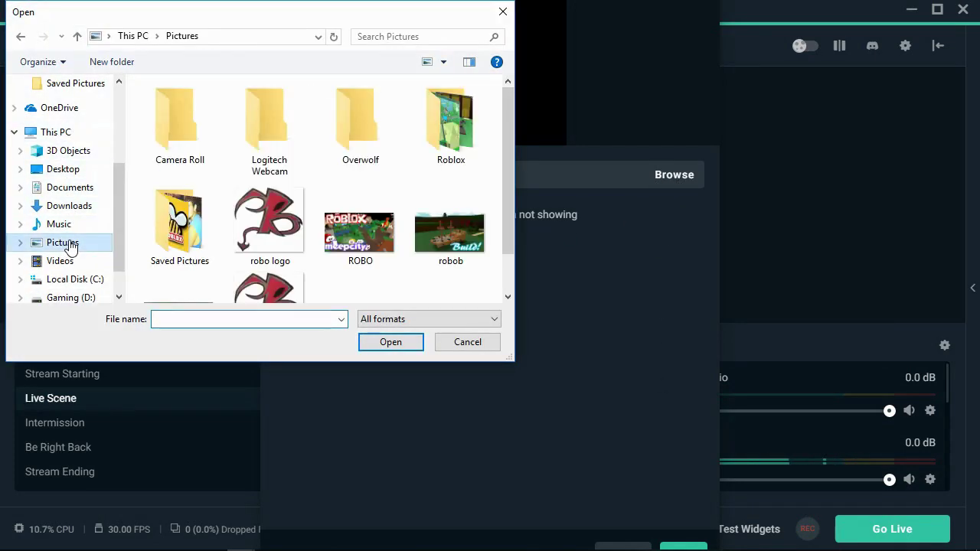
double_click(279, 216)
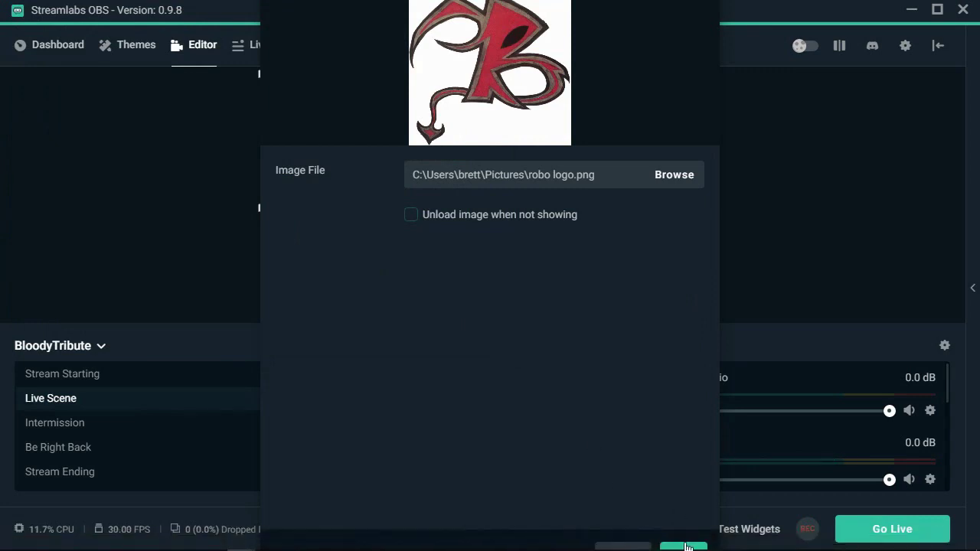
click(678, 539)
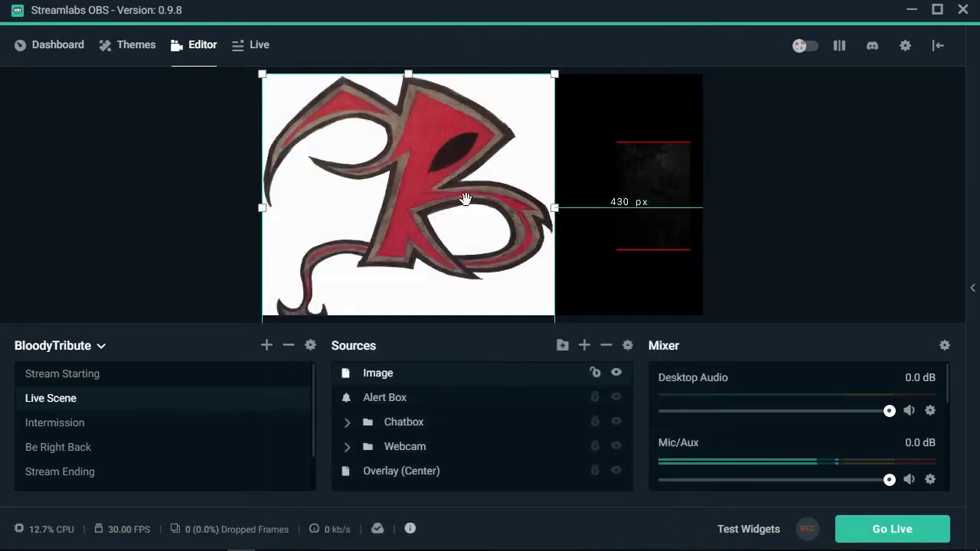
Shrink the logo toward the top-left and add a Crop/Pad filter to the Image source
drag(556, 73, 377, 137)
right_click(382, 378)
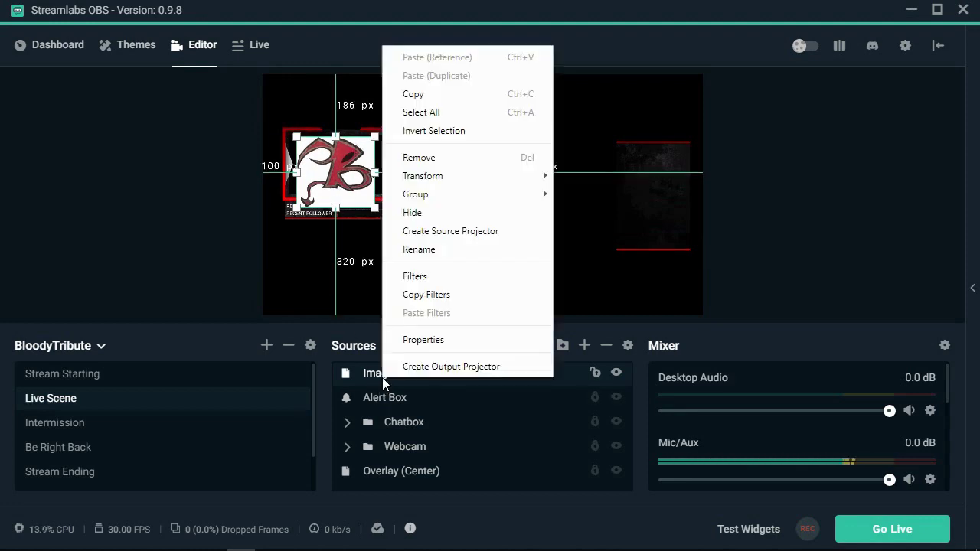
click(420, 277)
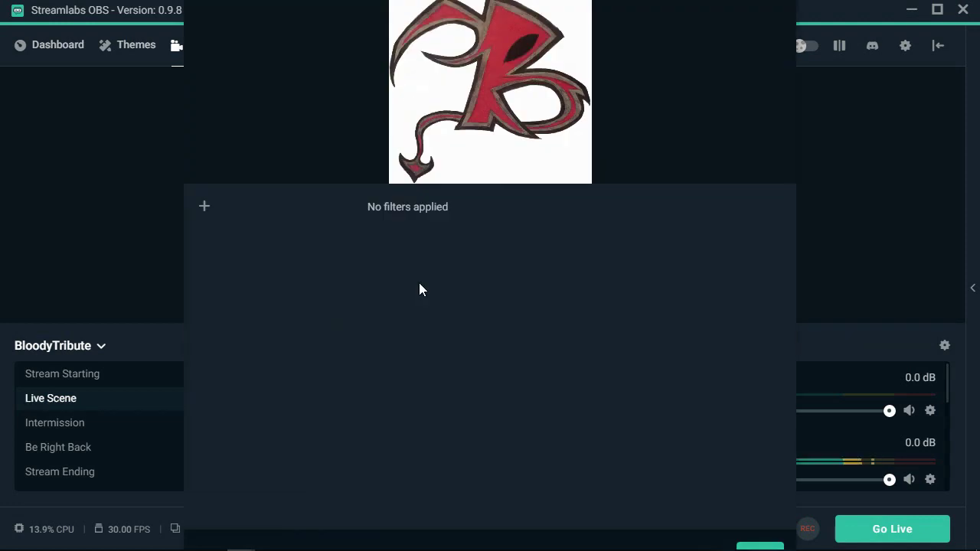
click(204, 206)
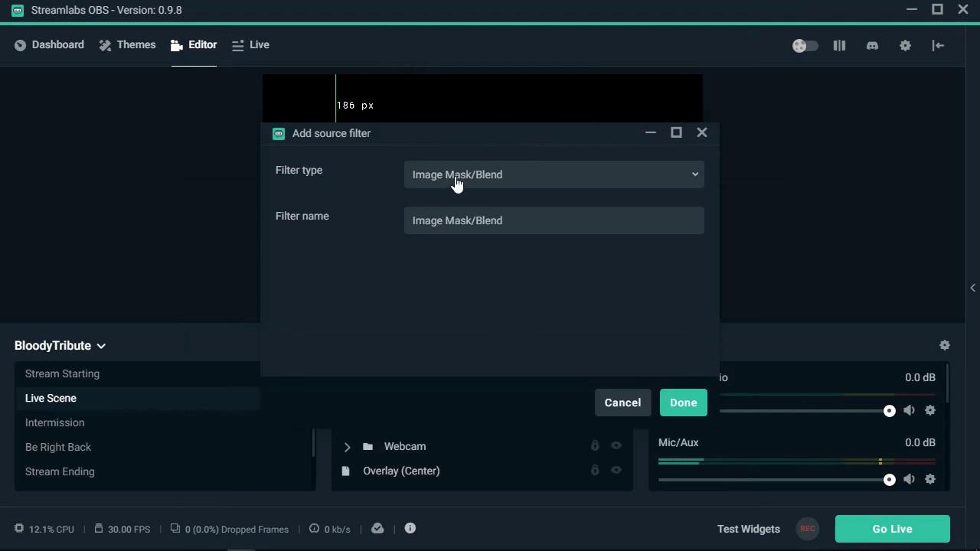
click(456, 182)
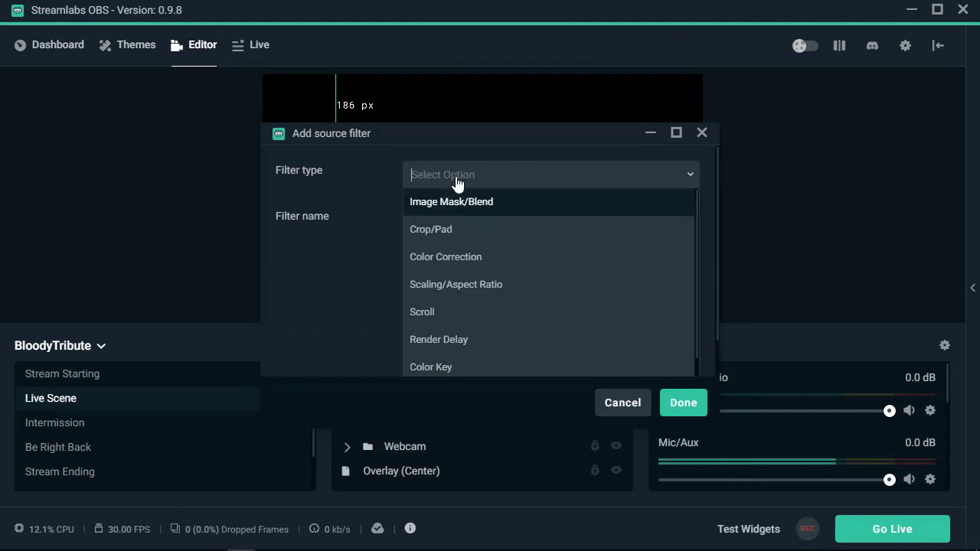
click(453, 240)
click(683, 403)
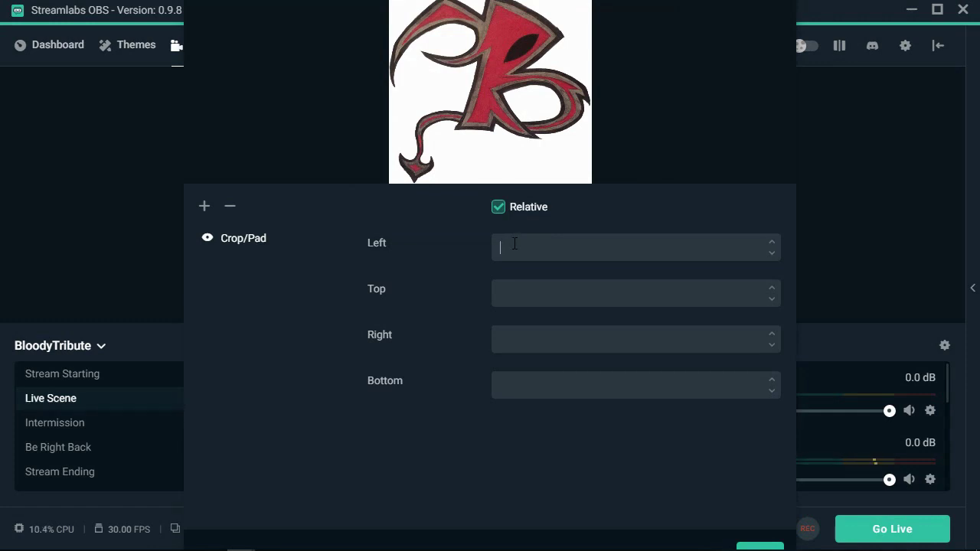
Set the Crop/Pad to 25 left and right and 100 top and bottom
text(25)
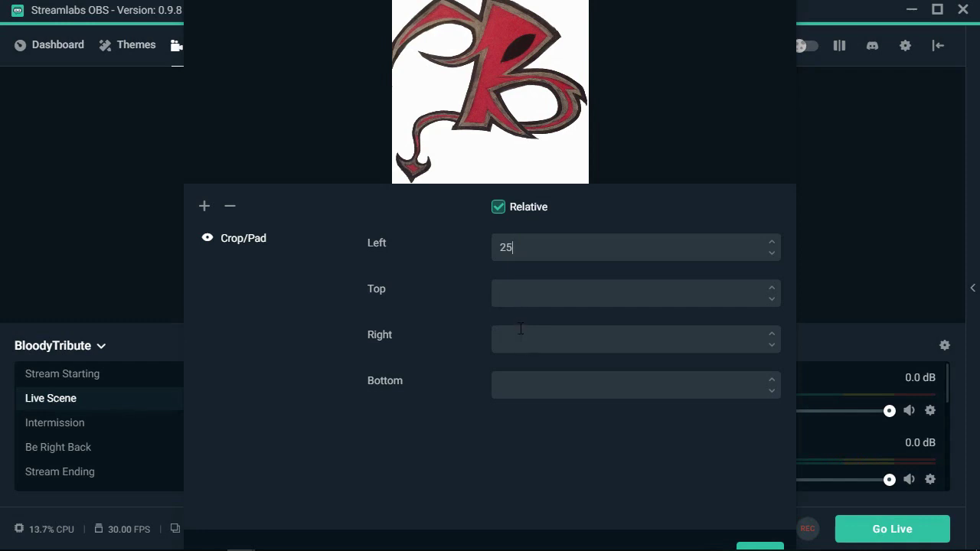
text(225)
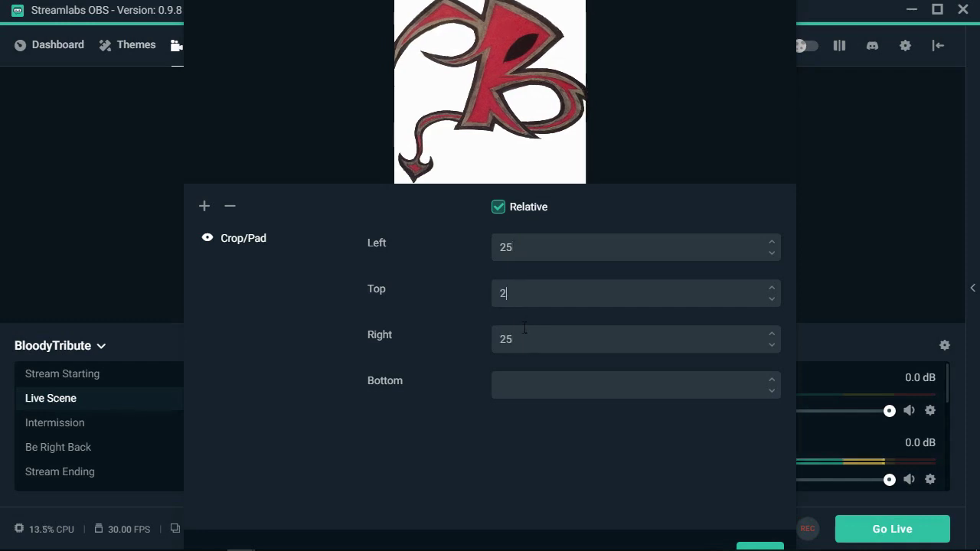
click(528, 388)
text(25)
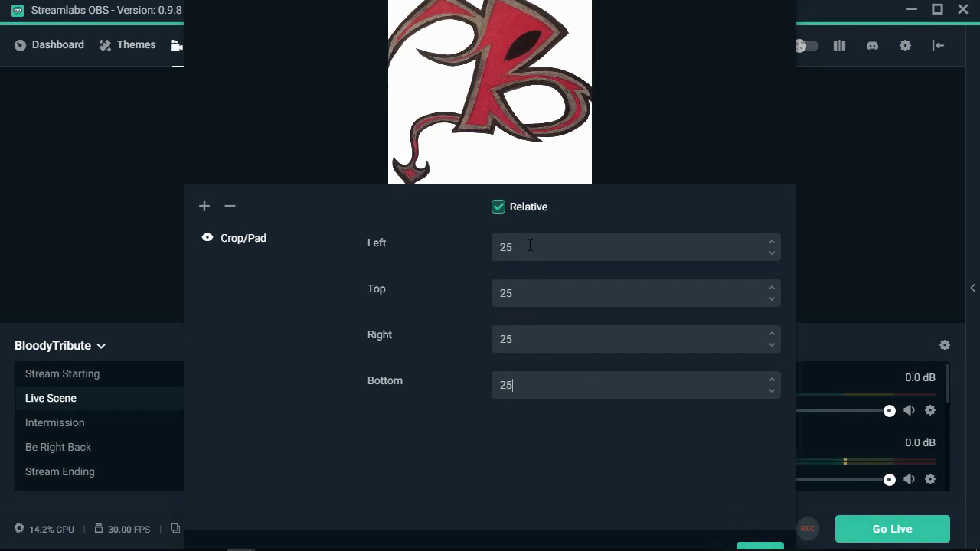
double_click(535, 284)
text(100)
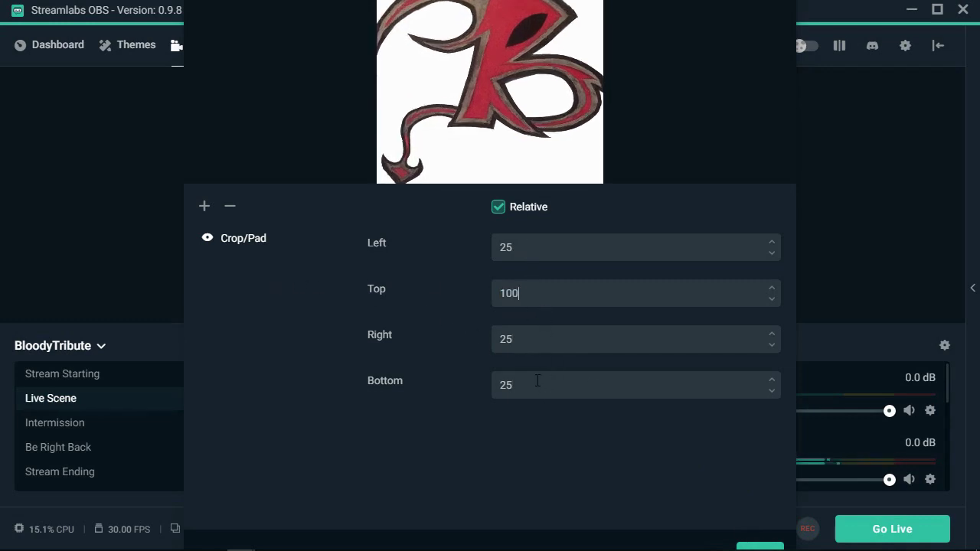
text(100)
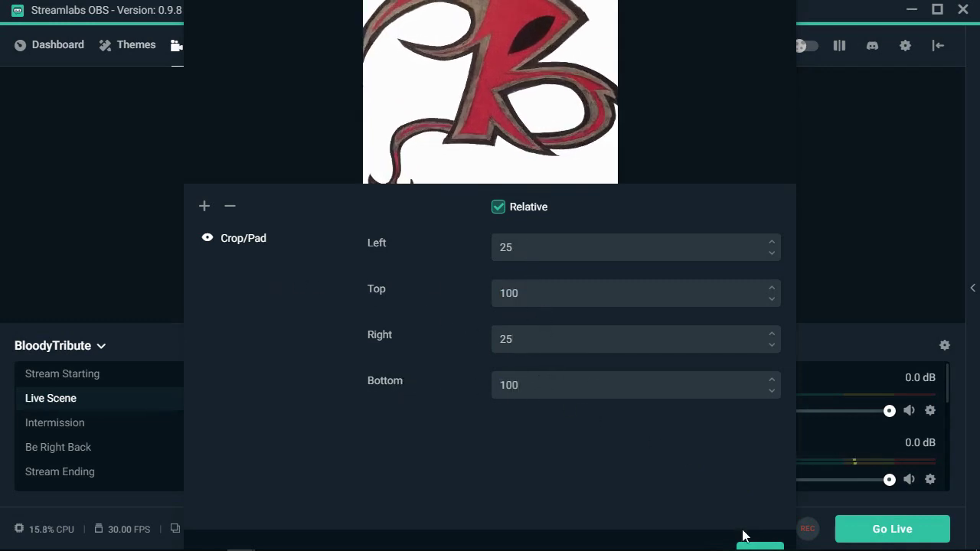
click(751, 542)
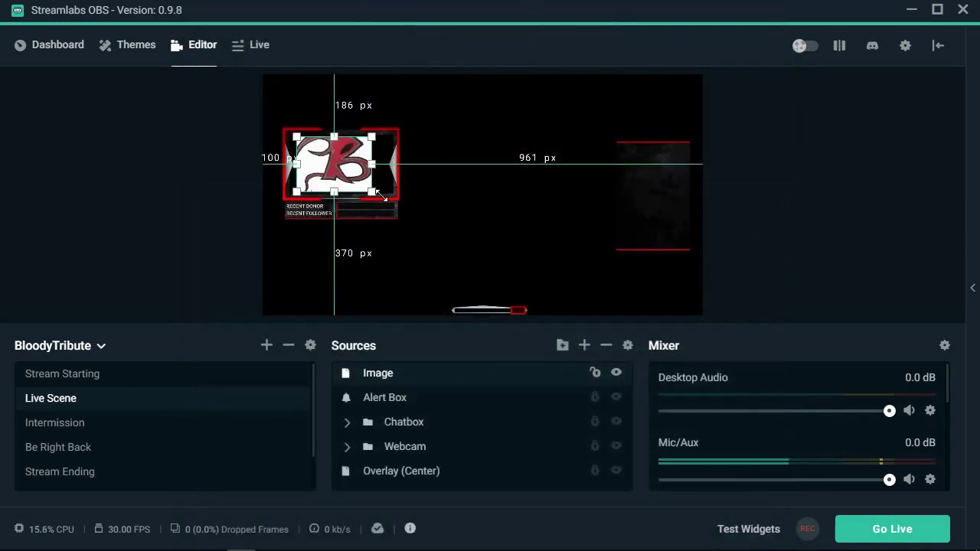
Fit the cropped logo inside the red frame, then hide the Image source
drag(402, 205, 452, 216)
drag(360, 176, 337, 164)
drag(416, 116, 392, 135)
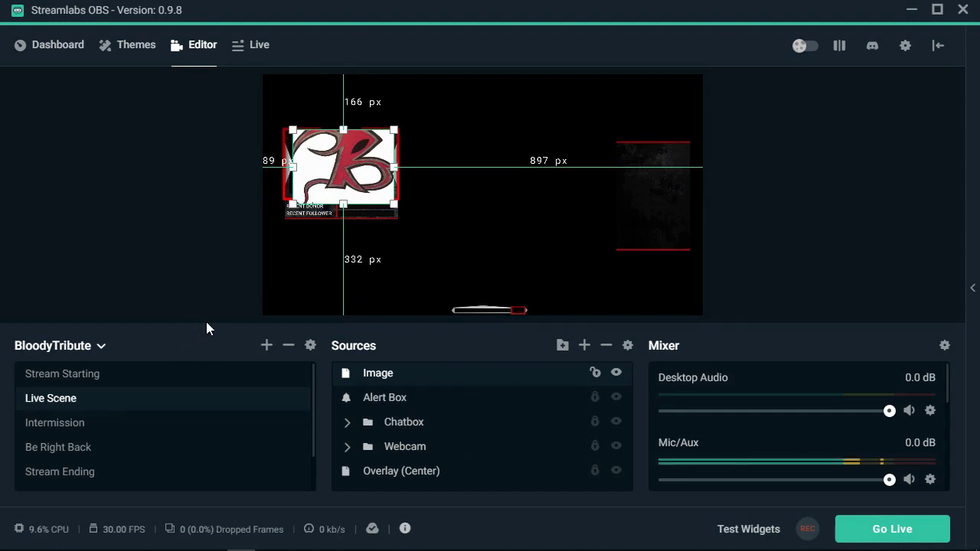
click(616, 373)
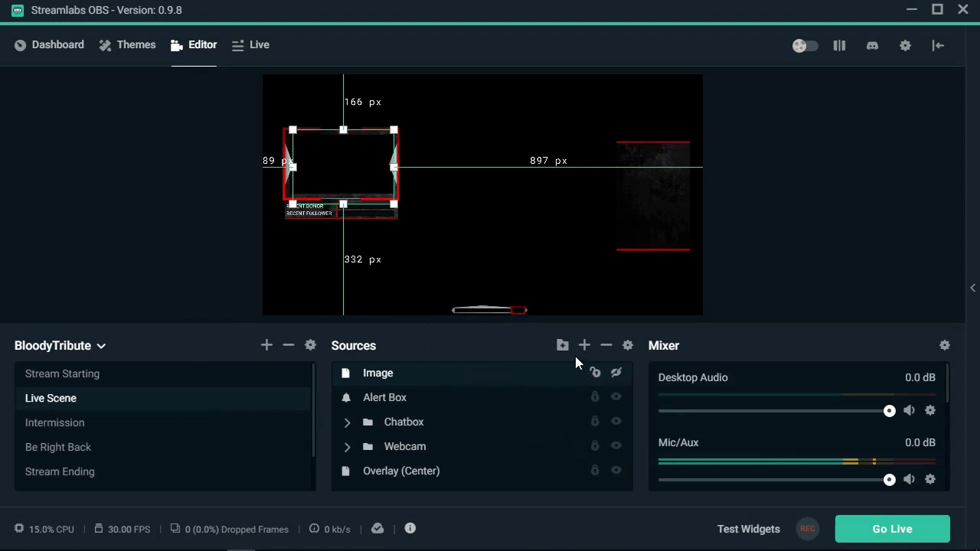
Add a Video Capture Device source set to the Logitech HD Pro Webcam C920
click(583, 345)
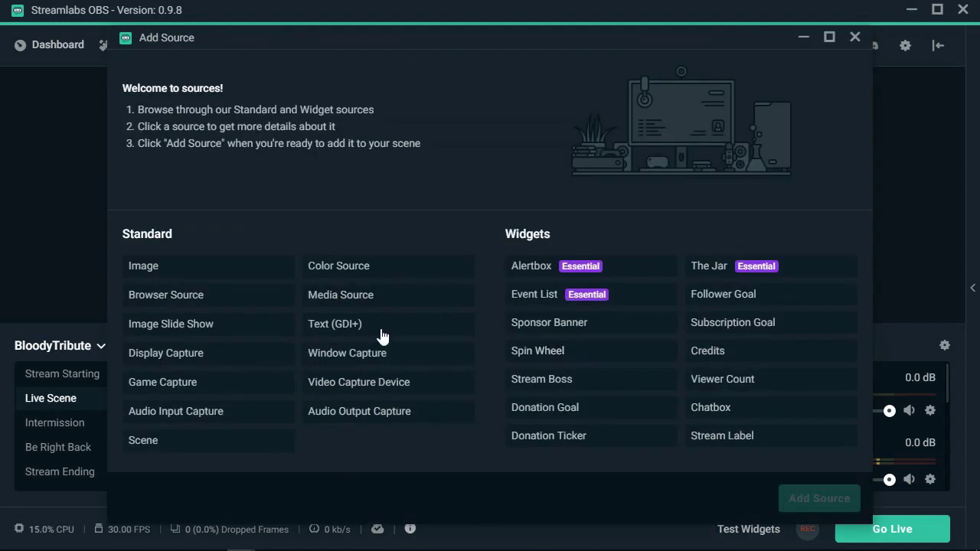
double_click(370, 384)
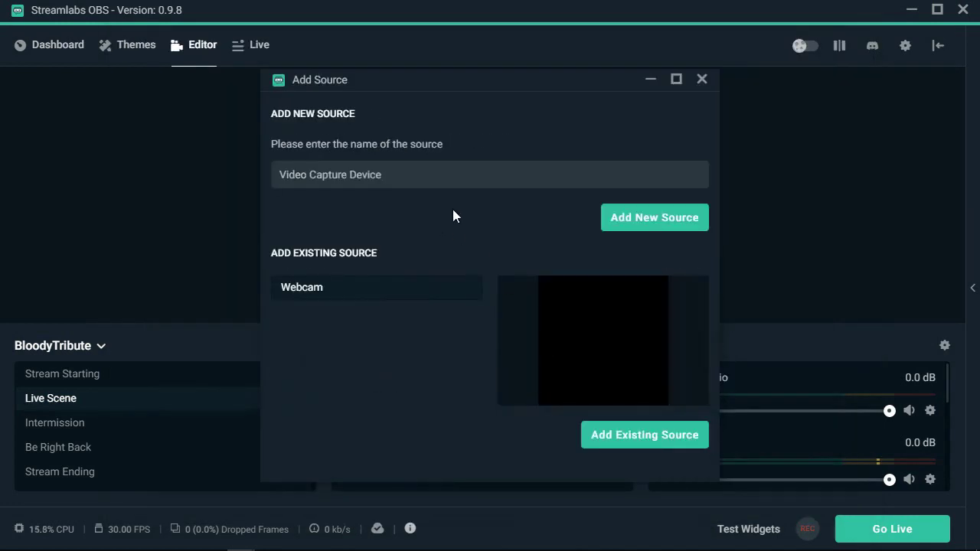
click(634, 220)
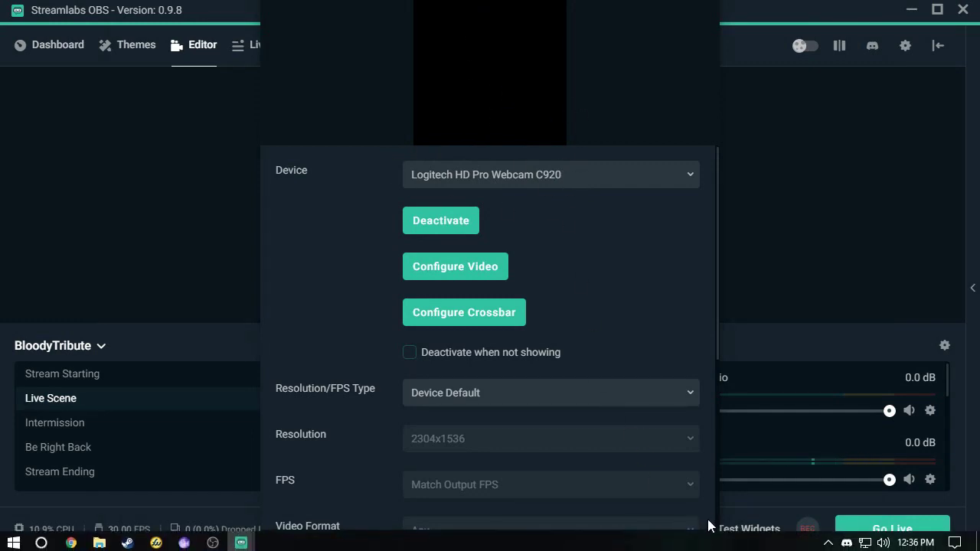
click(680, 545)
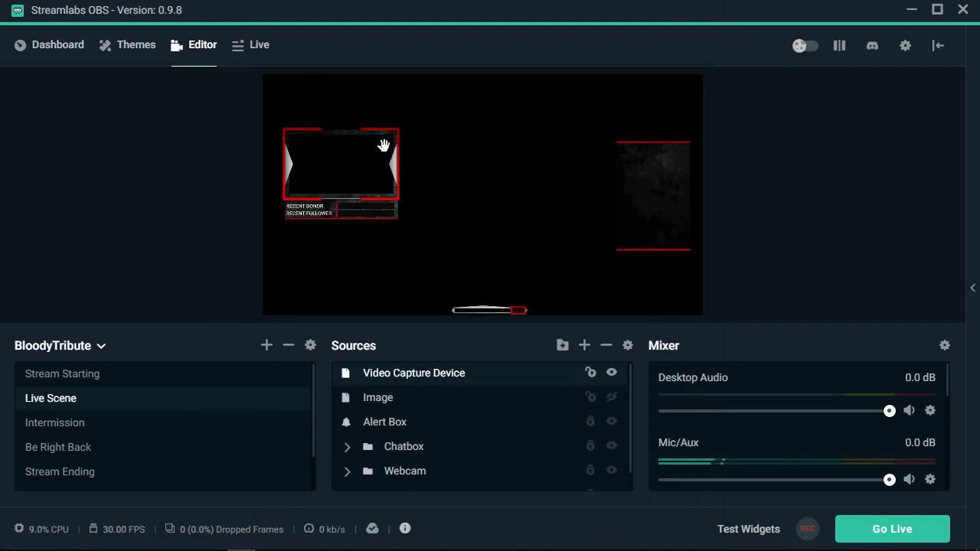
scroll(429, 417, down, 1)
Add a Game Capture source with the default name, set to capture a specific window
click(584, 345)
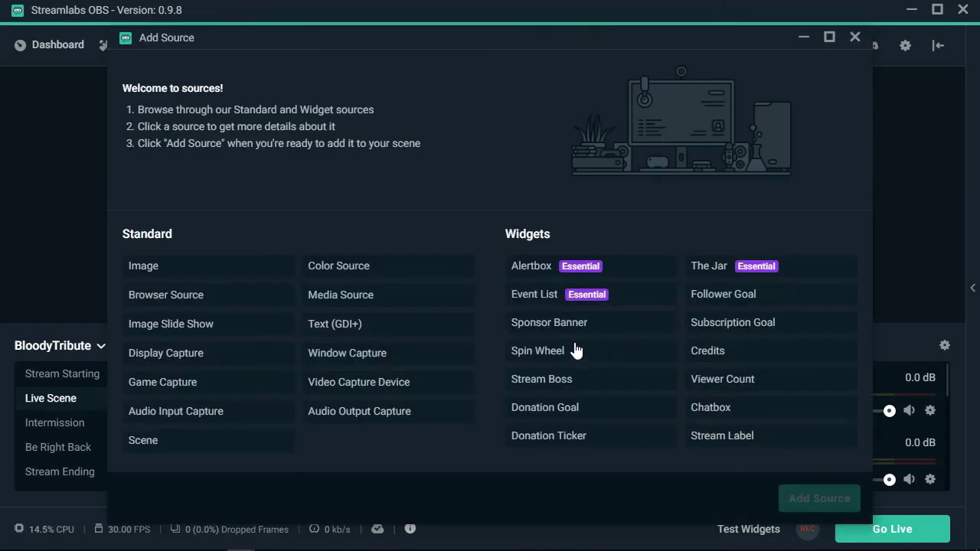
double_click(191, 383)
click(597, 345)
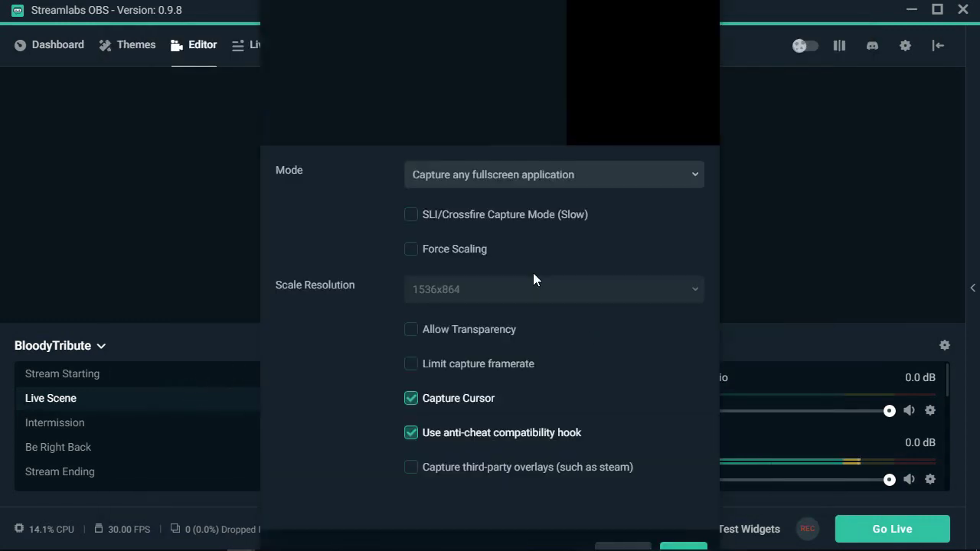
click(543, 185)
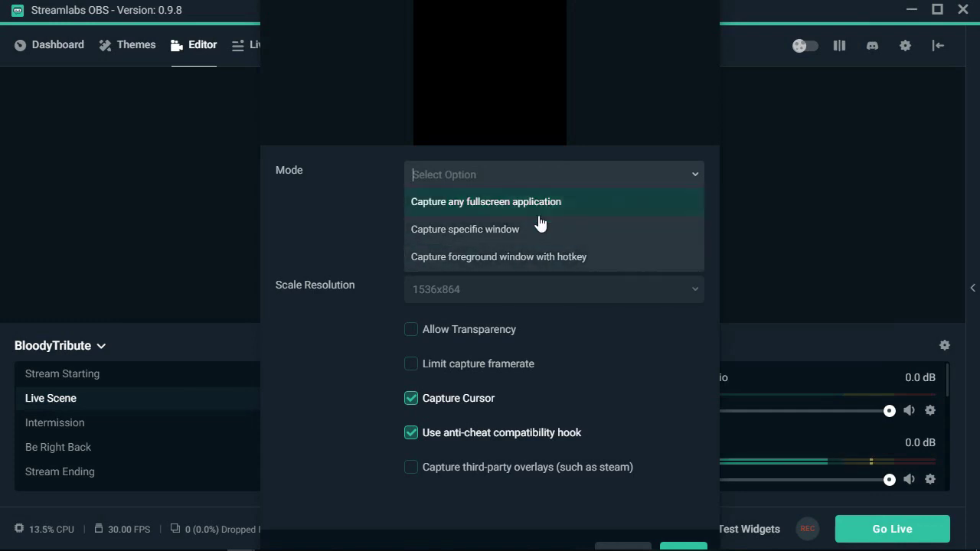
click(536, 228)
click(523, 220)
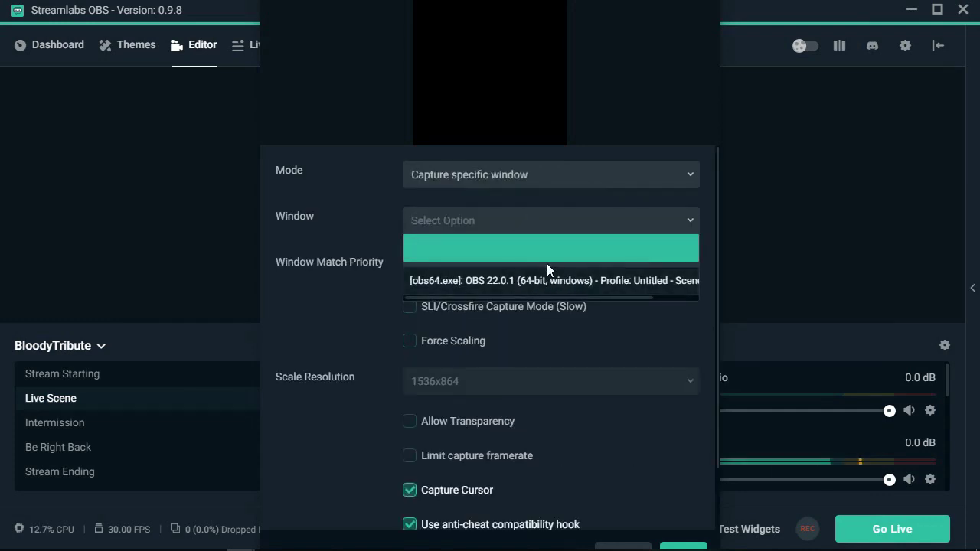
click(343, 197)
key(alt+Tab)
key(alt+Tab)
key(alt+Tab)
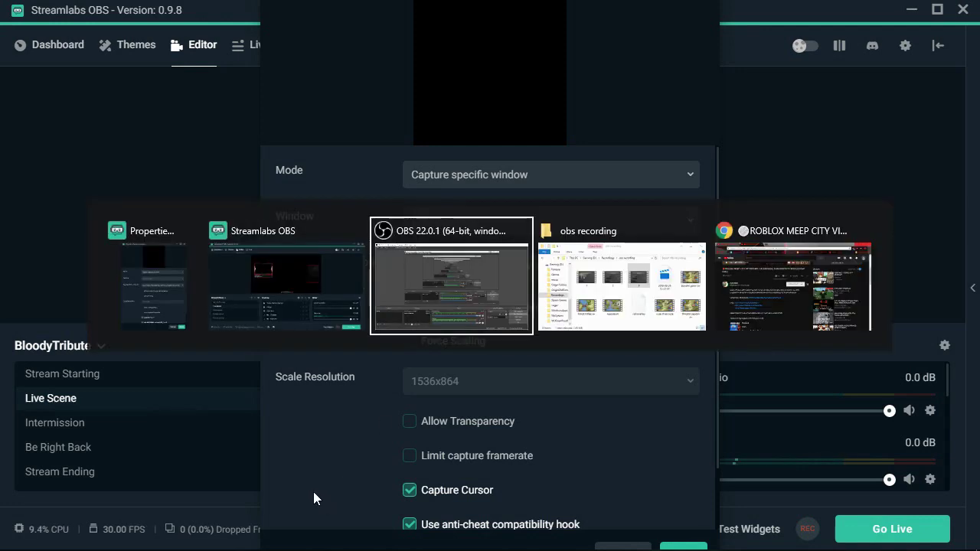
key(alt+Tab)
key(alt+Tab)
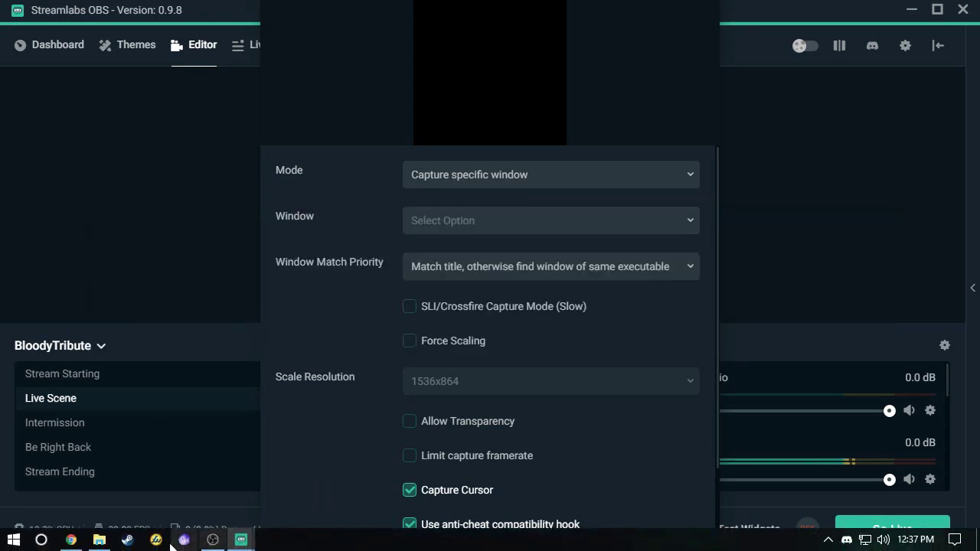
Choose the Clone Hero window as the capture target and confirm the Game Capture
click(71, 539)
click(777, 61)
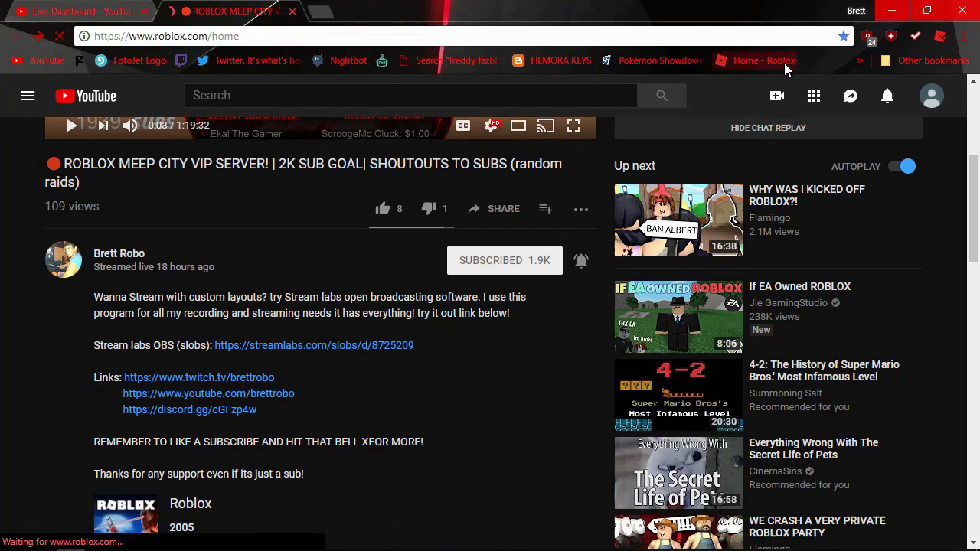
key(alt+Tab)
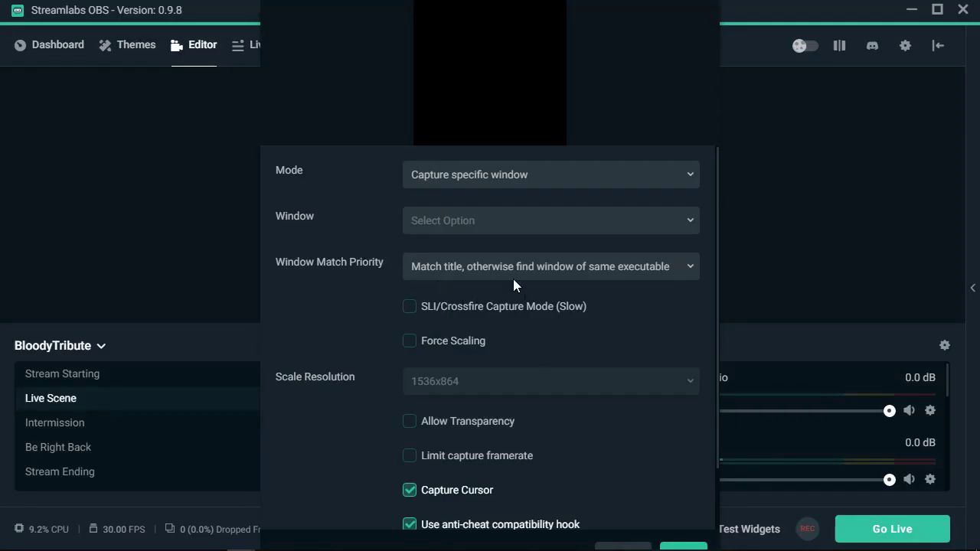
click(510, 183)
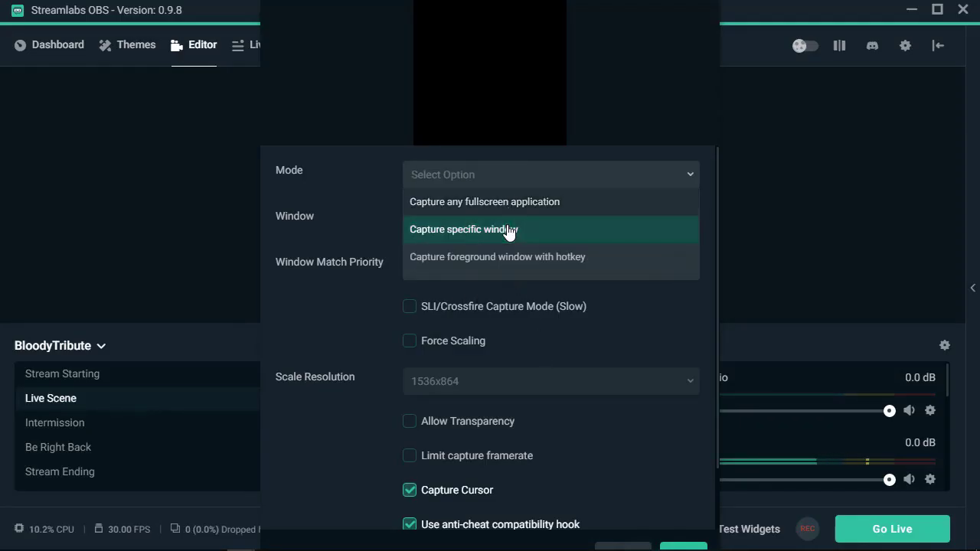
click(511, 230)
click(508, 223)
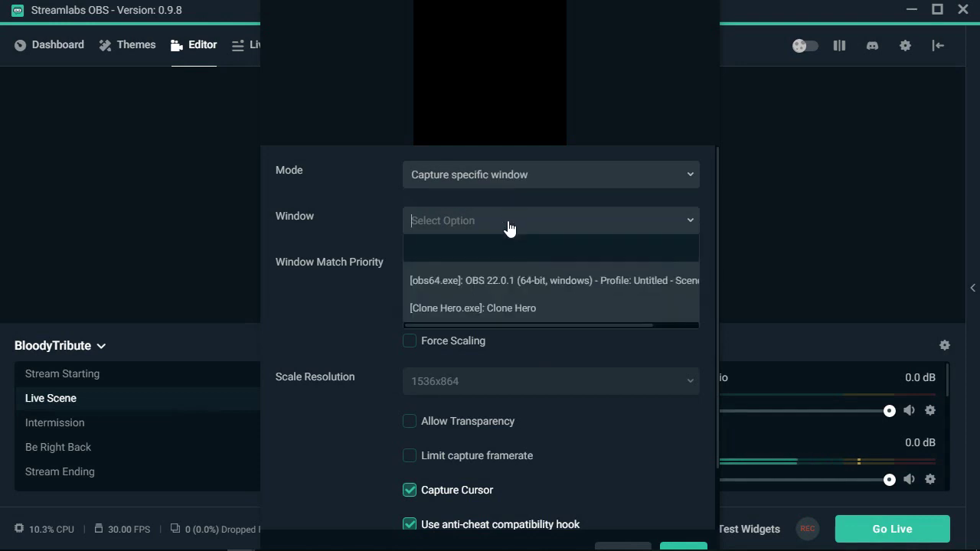
click(522, 310)
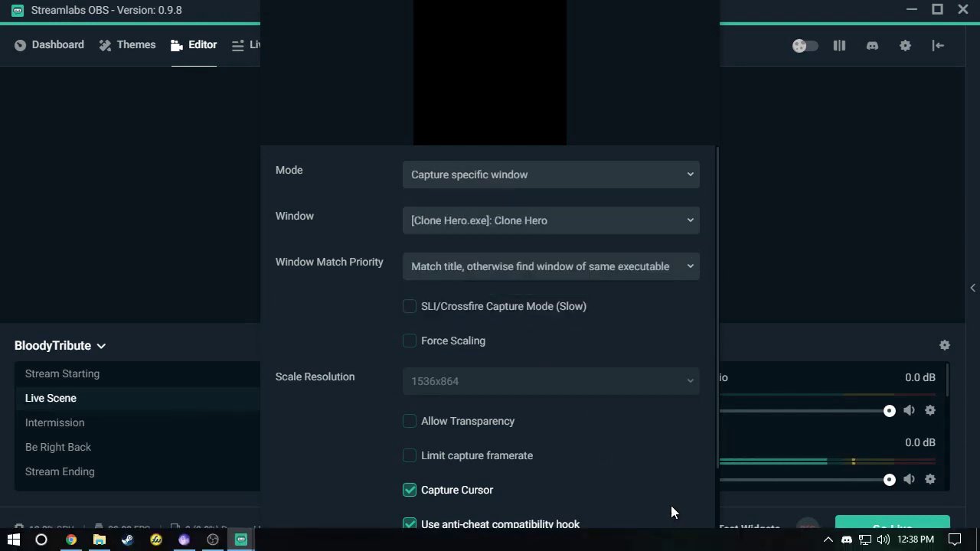
click(685, 547)
Move the Game Capture layer just above Overlay (Center) in the source list
key(alt+Tab)
key(alt+Tab)
key(alt+Tab)
key(alt+Tab)
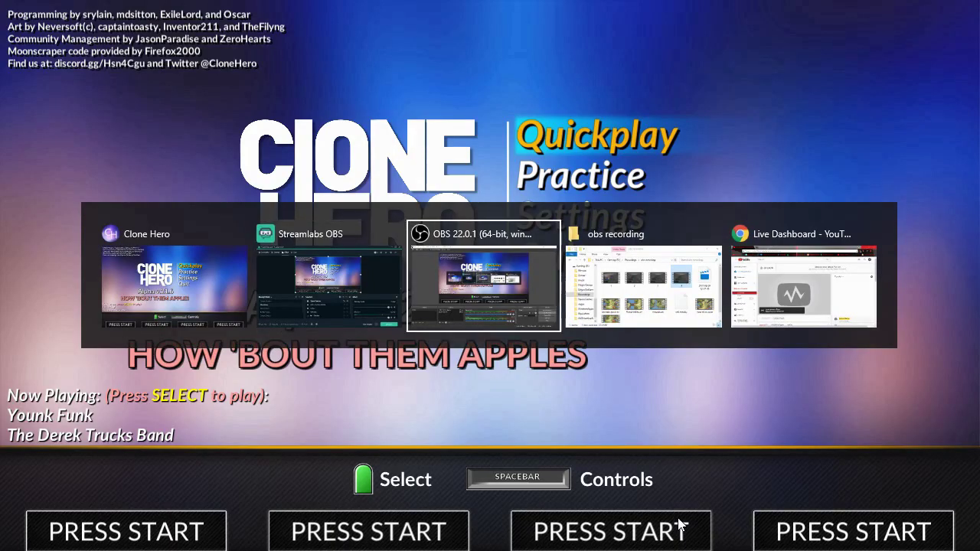
click(284, 229)
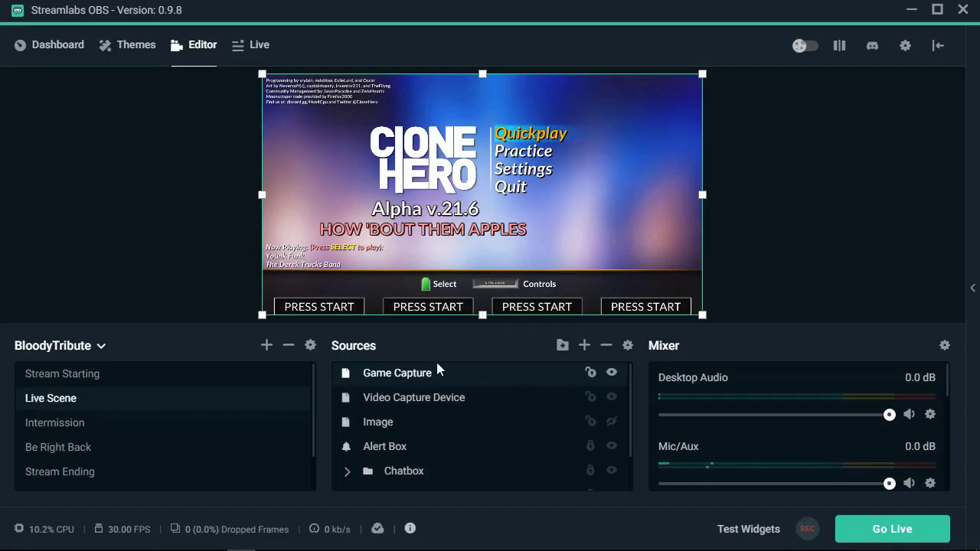
scroll(422, 477, down, 2)
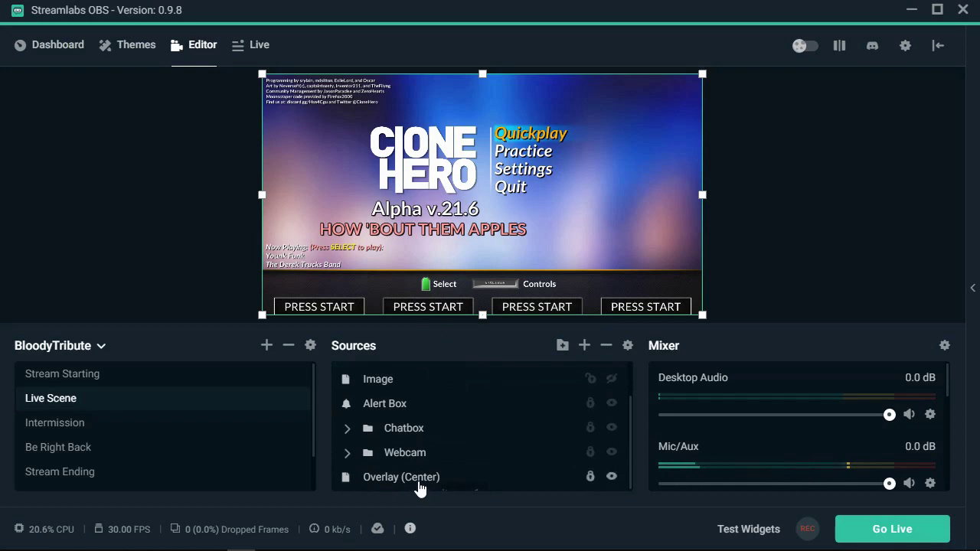
drag(433, 477, 430, 472)
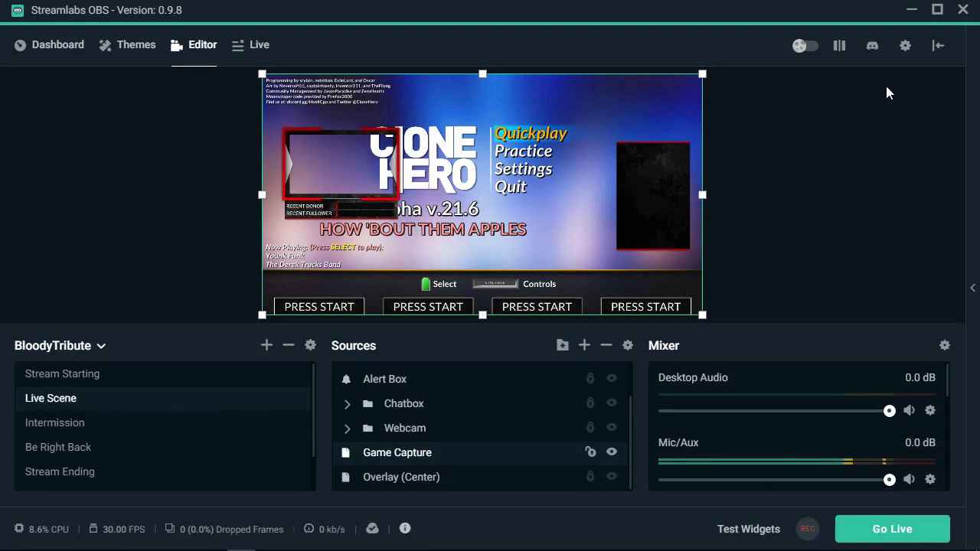
Open the Stream settings, then switch to the YouTube Live Dashboard in Chrome
click(904, 45)
click(247, 38)
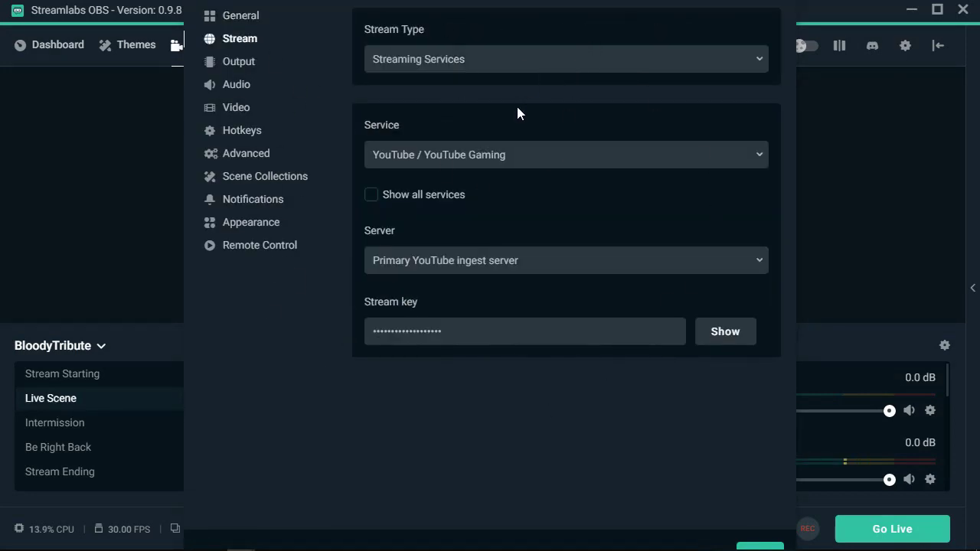
key(alt+Tab)
key(alt+Tab)
key(alt+Tab)
key(alt+Tab)
key(alt+Tab)
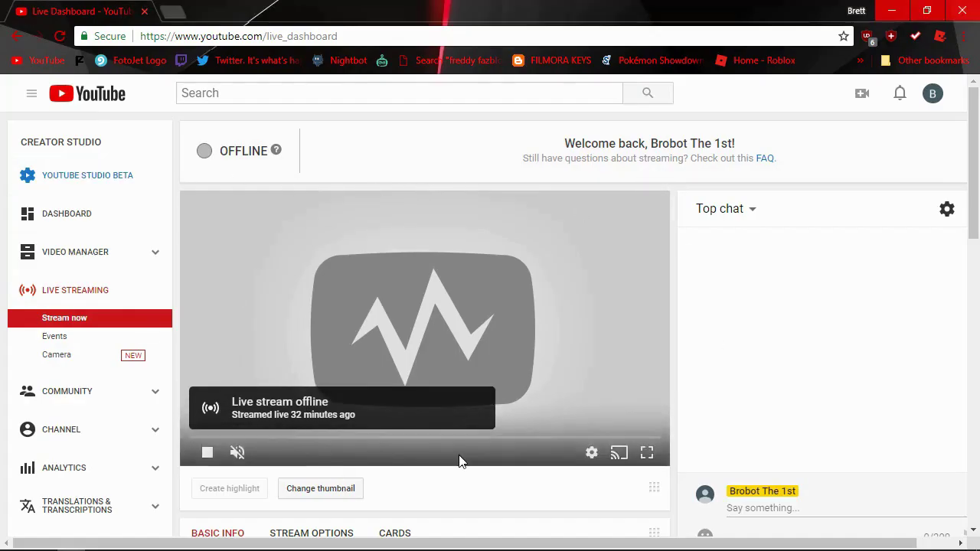
Go through Creator Studio from the account menu to the Live Streaming dashboard
scroll(301, 308, down, 2)
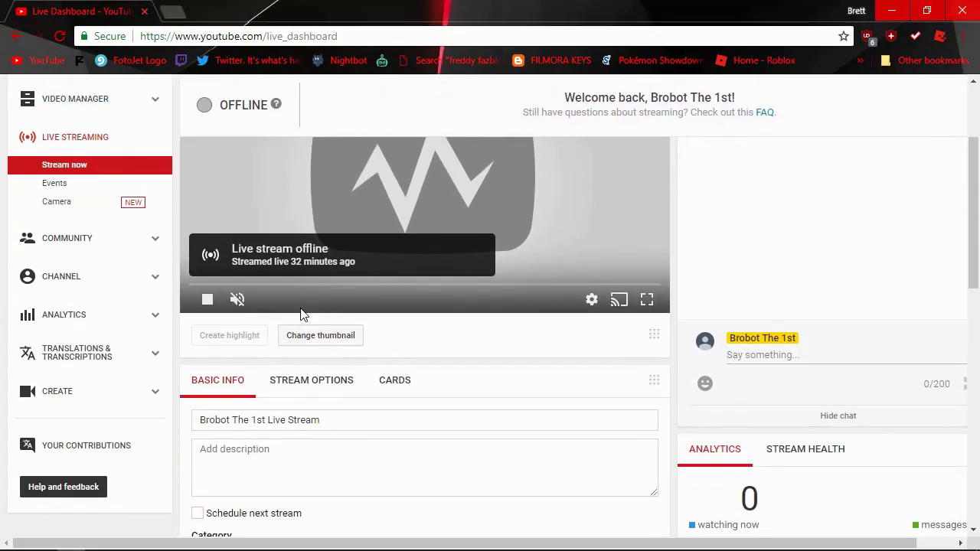
scroll(313, 310, down, 2)
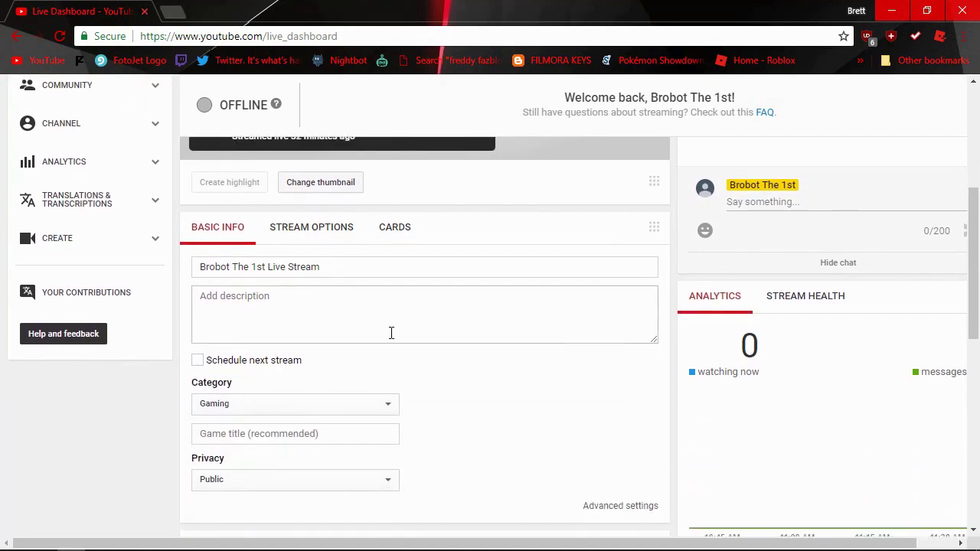
scroll(374, 303, up, 4)
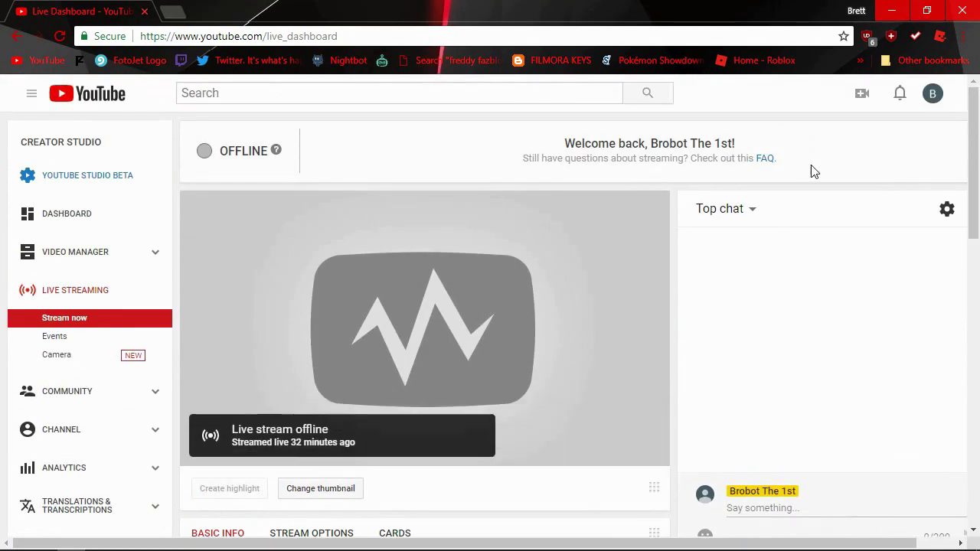
click(933, 94)
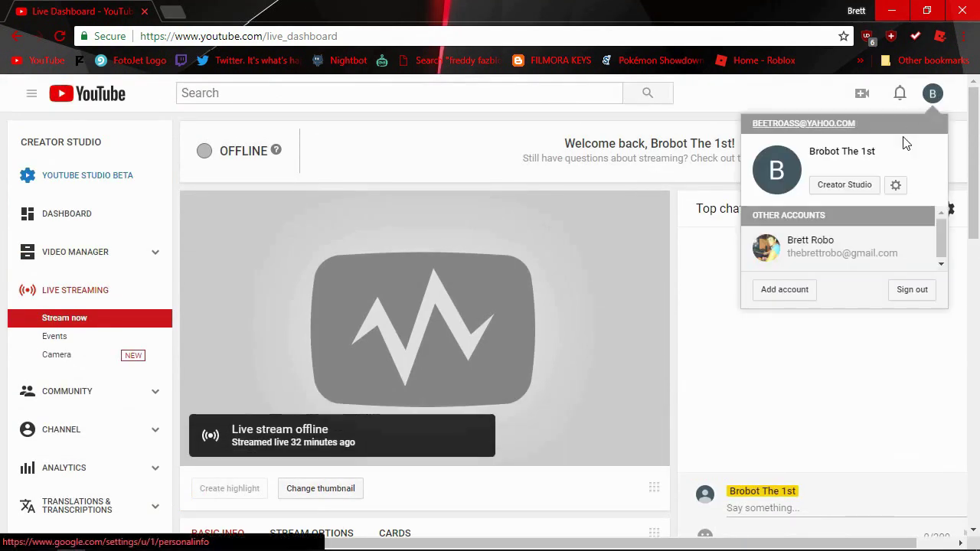
click(863, 186)
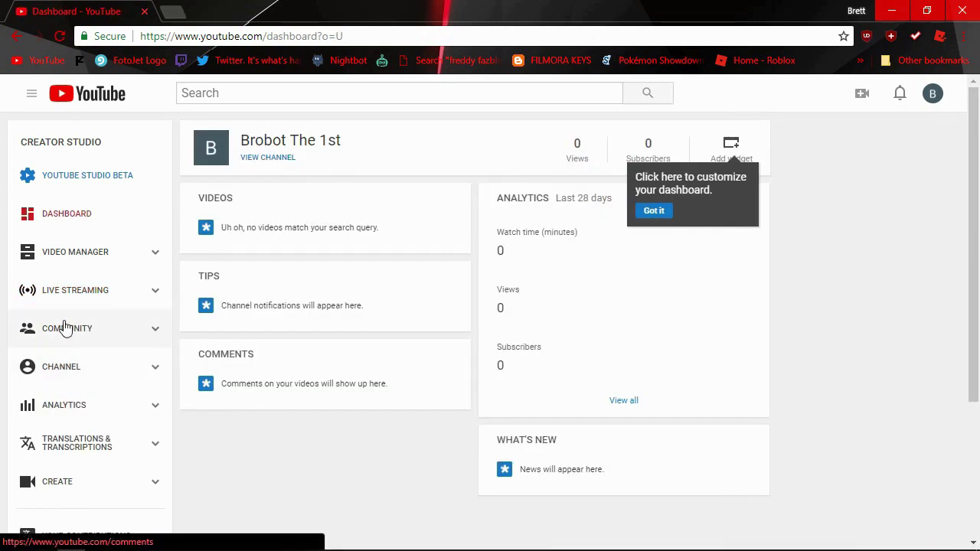
click(66, 310)
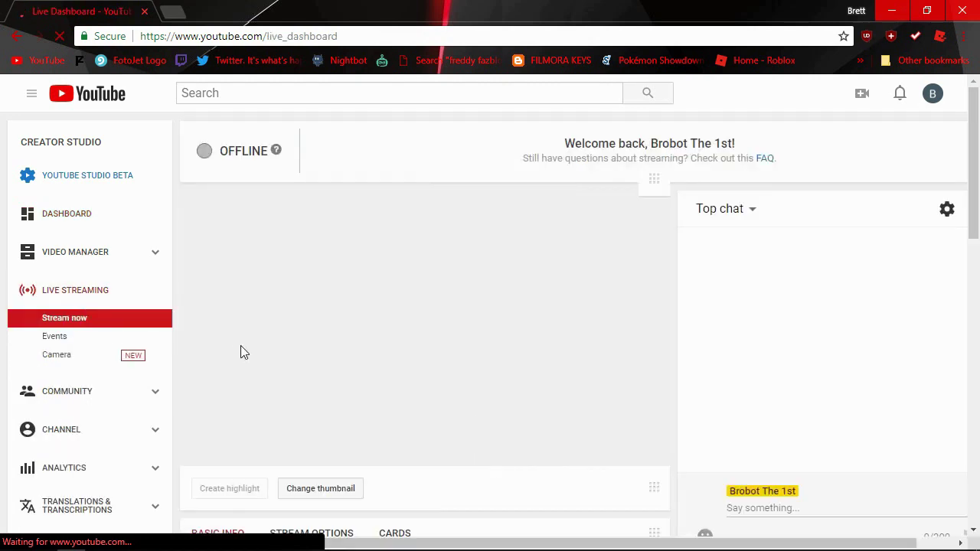
Select the Server URL and stream key under Encoder Setup, then return to Streamlabs OBS
scroll(240, 349, down, 6)
scroll(244, 348, down, 3)
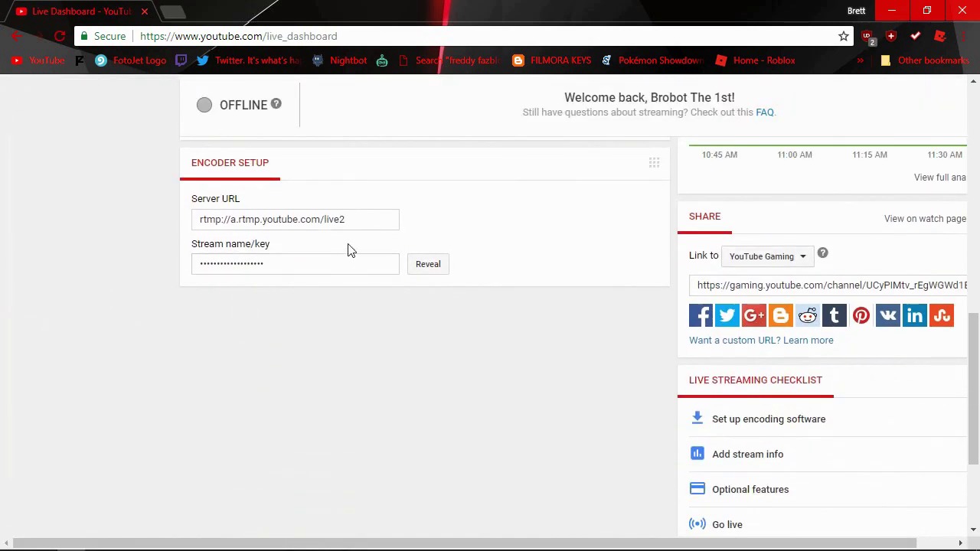
click(316, 220)
key(ctrl+c)
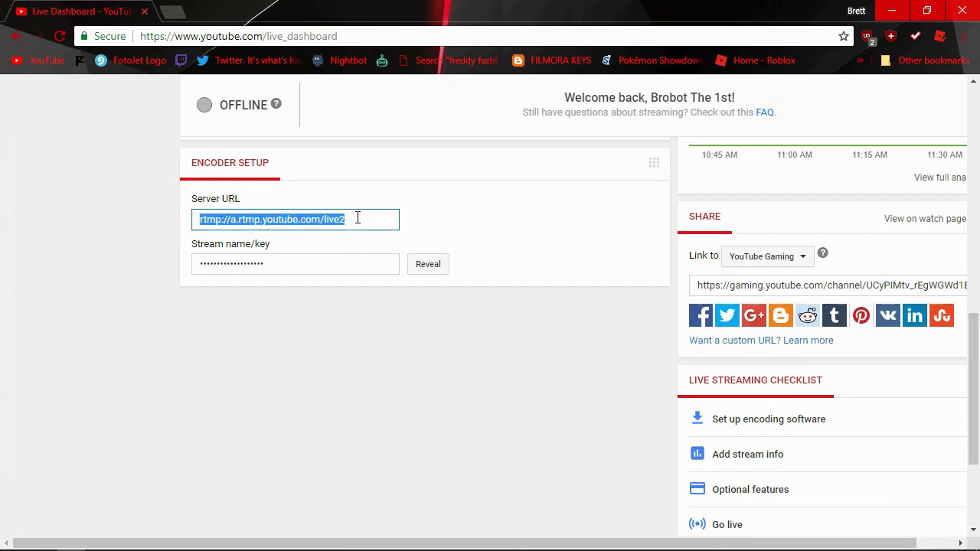
click(301, 265)
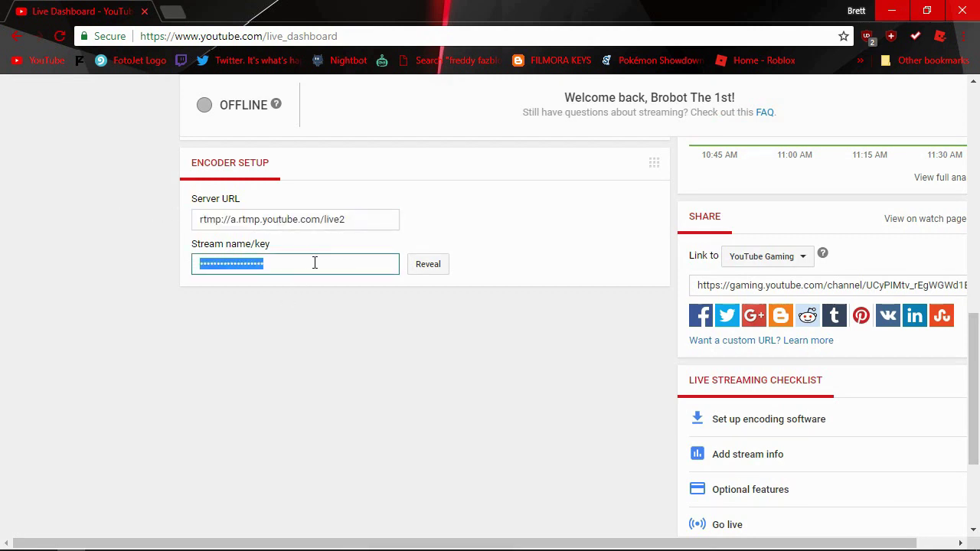
key(alt+Tab)
Replace the old stream key with the YouTube stream key
click(294, 266)
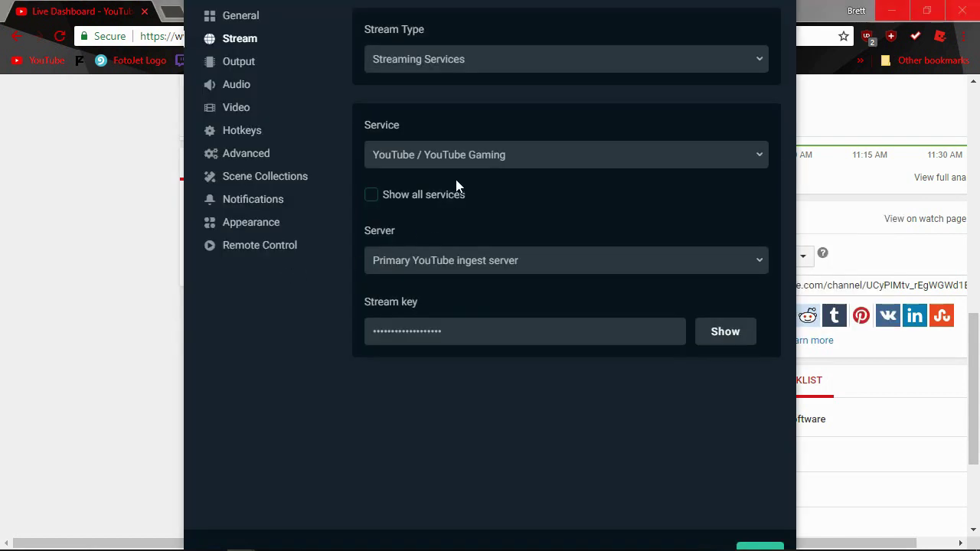
drag(466, 334, 274, 344)
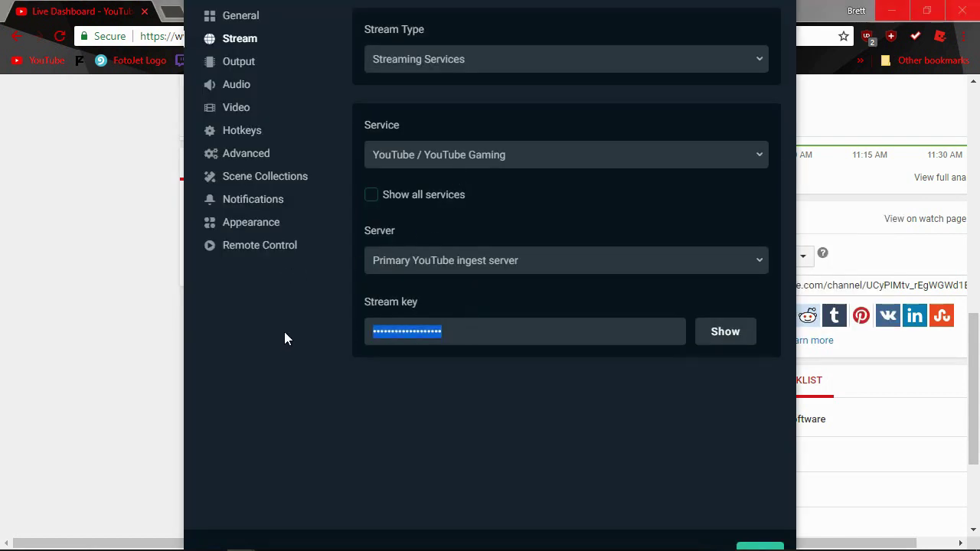
key(BackSpace)
click(139, 309)
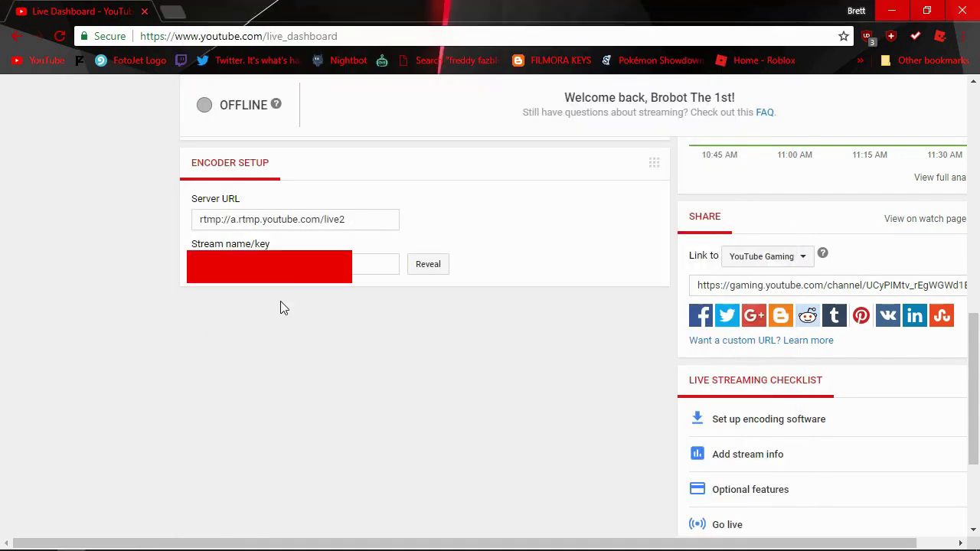
click(434, 265)
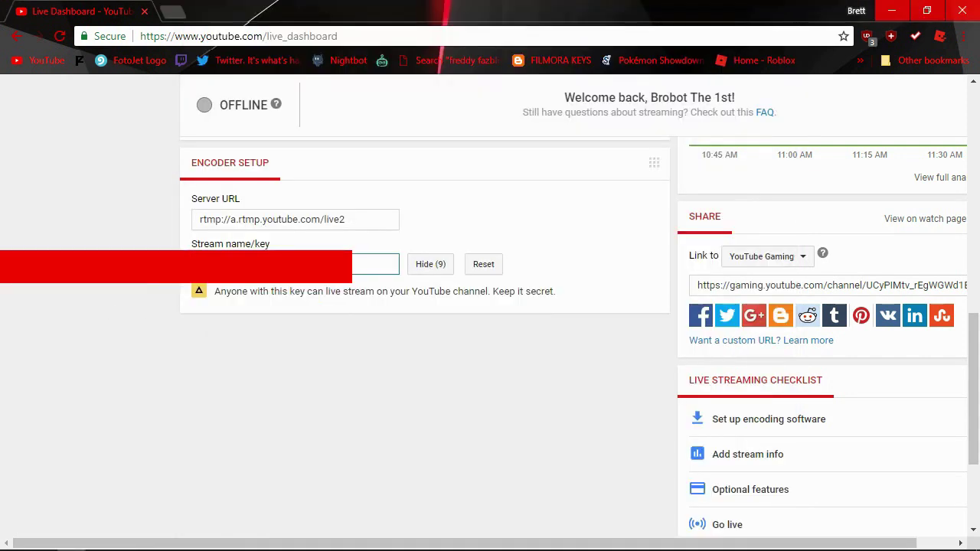
key(alt+Tab)
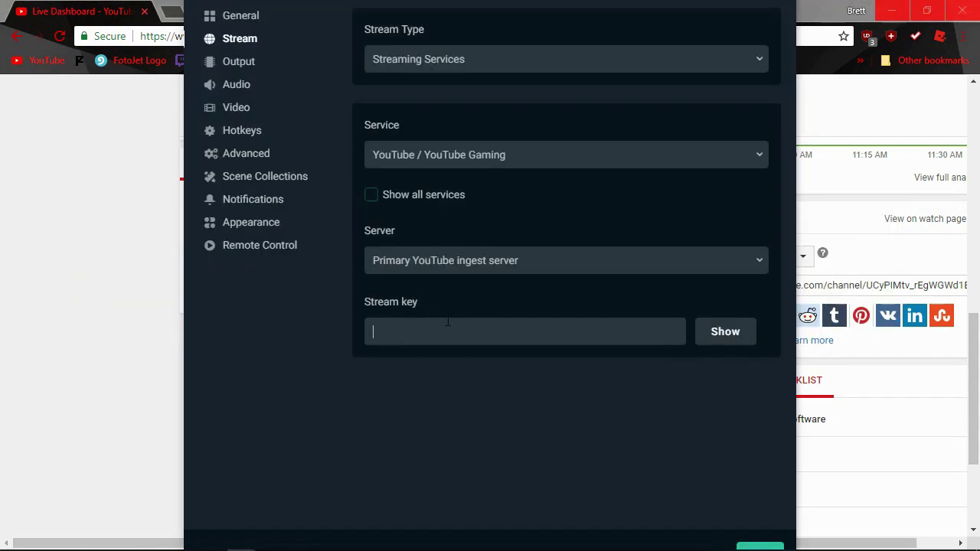
click(442, 334)
key(ctrl+v)
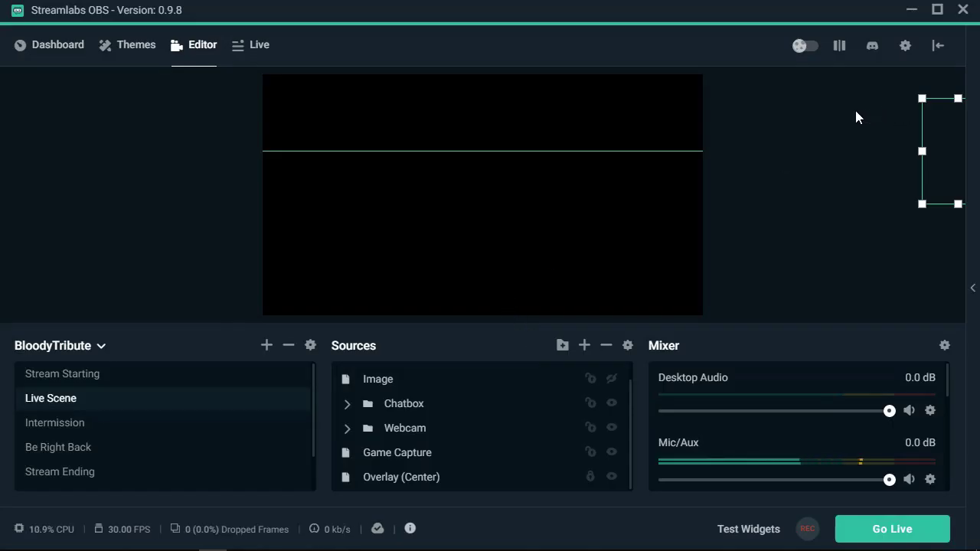
In Stream settings, pick the backup YouTube ingest server, then switch to a custom streaming server
click(905, 47)
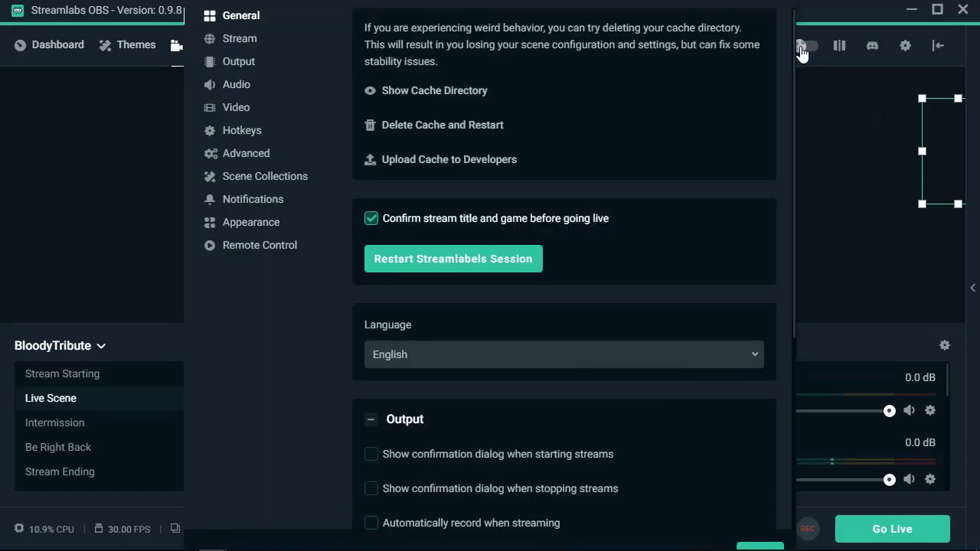
click(240, 40)
click(445, 156)
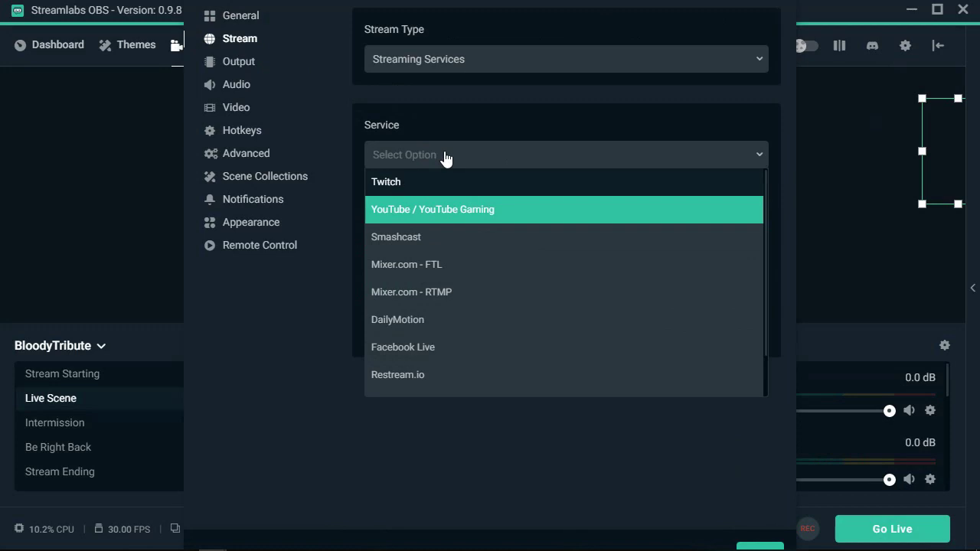
click(459, 73)
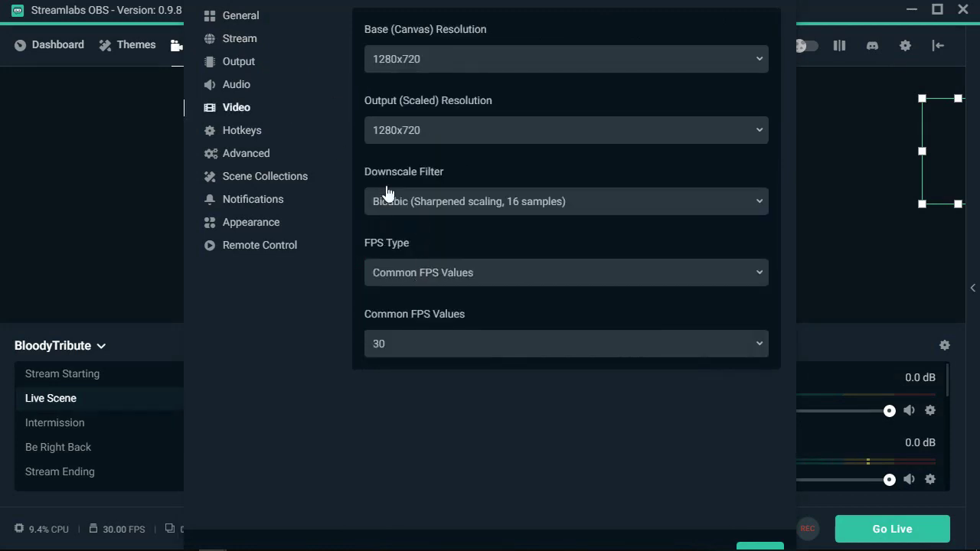
click(243, 40)
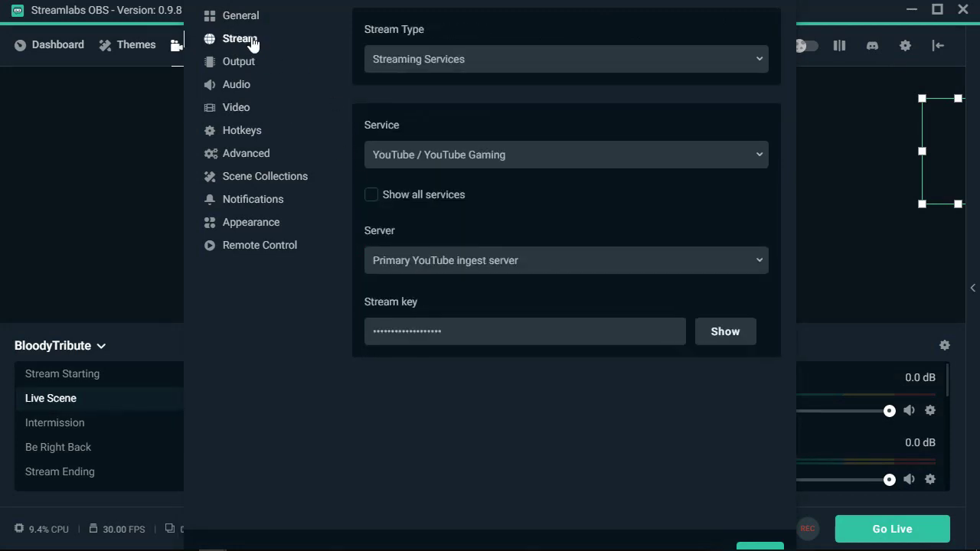
click(434, 272)
click(426, 312)
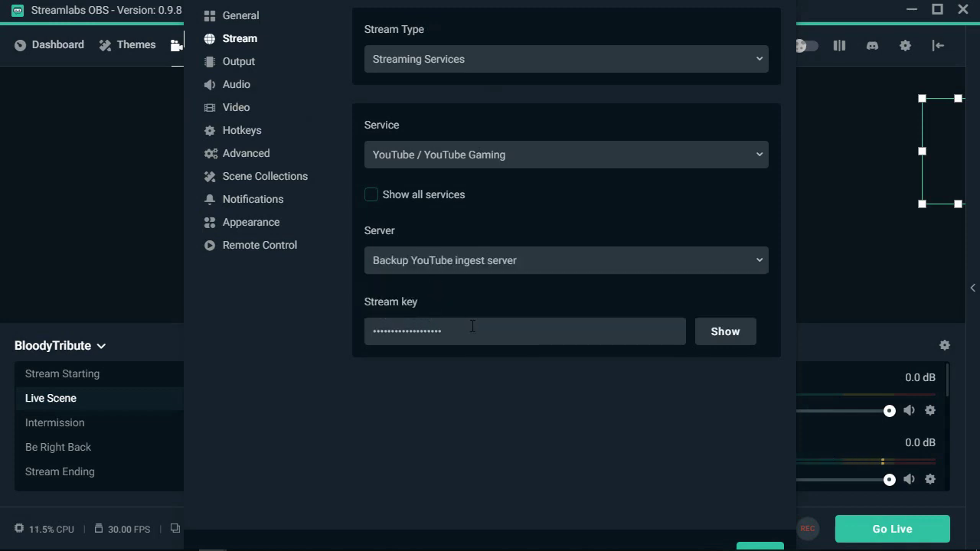
click(534, 265)
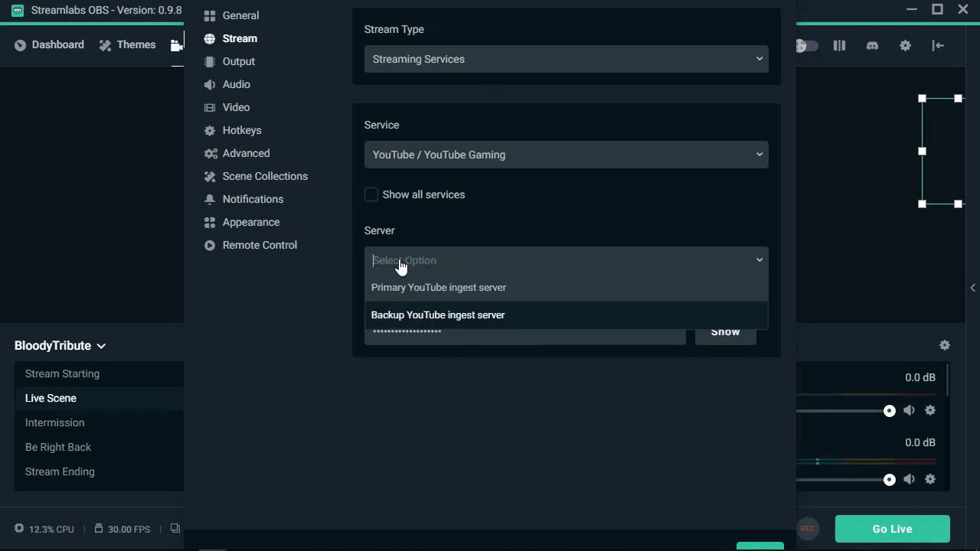
click(603, 245)
click(422, 69)
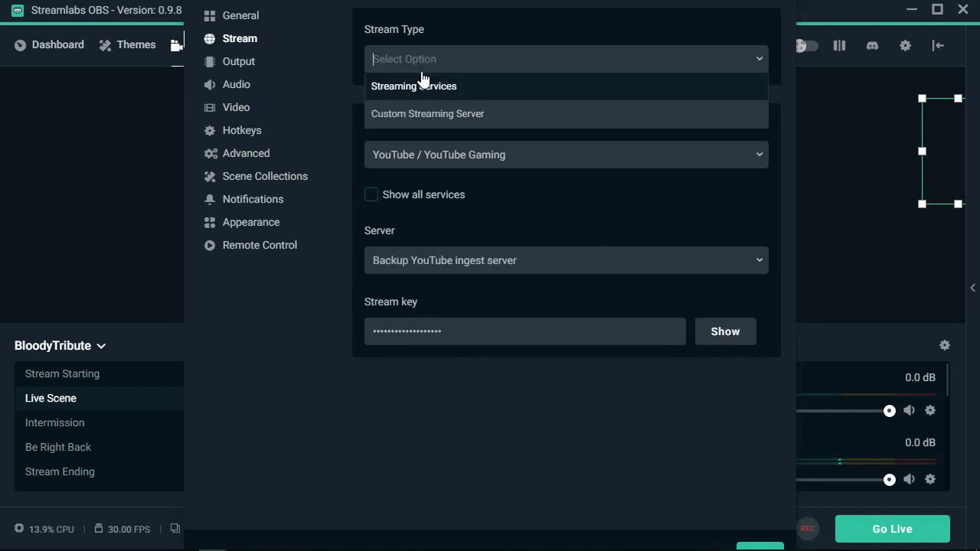
click(426, 115)
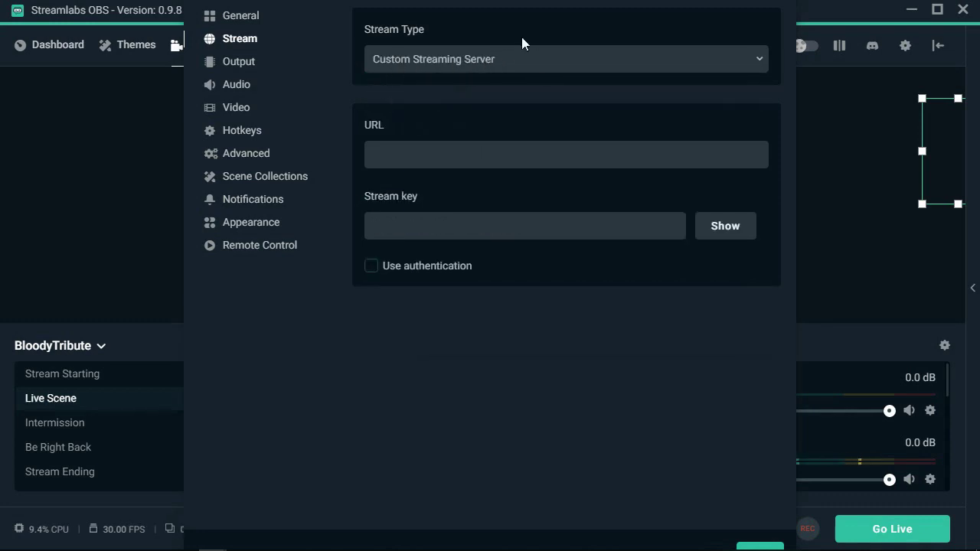
Copy the YouTube server URL and paste it into the URL field
key(alt+Tab)
key(alt+Tab)
key(alt+Tab)
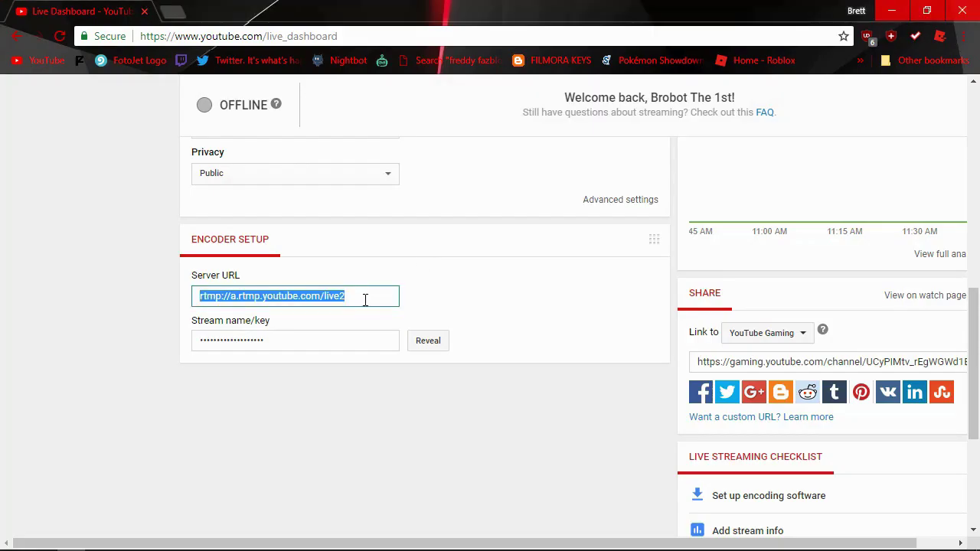
drag(343, 296, 373, 292)
key(alt+Tab)
click(314, 277)
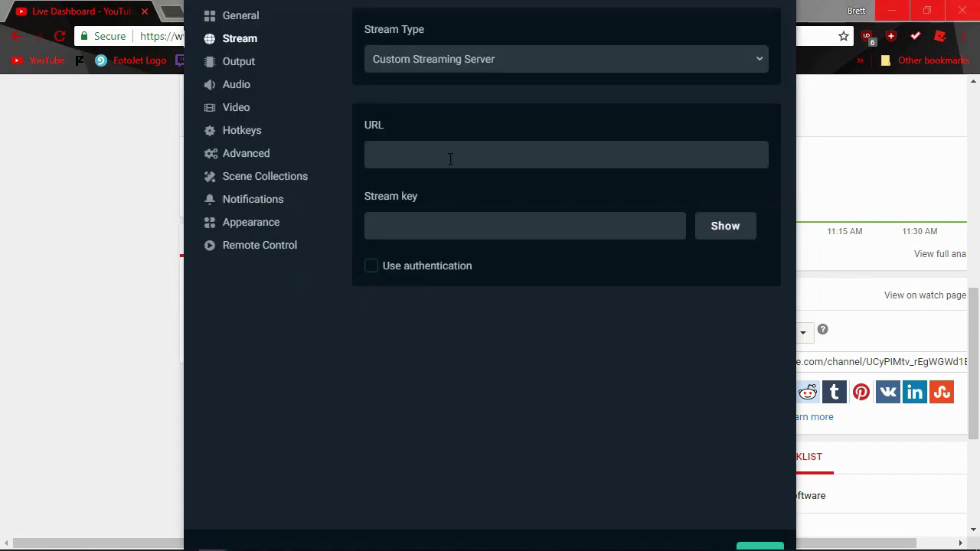
key(ctrl+v)
Copy the YouTube stream key and paste it into the Stream key field
click(162, 271)
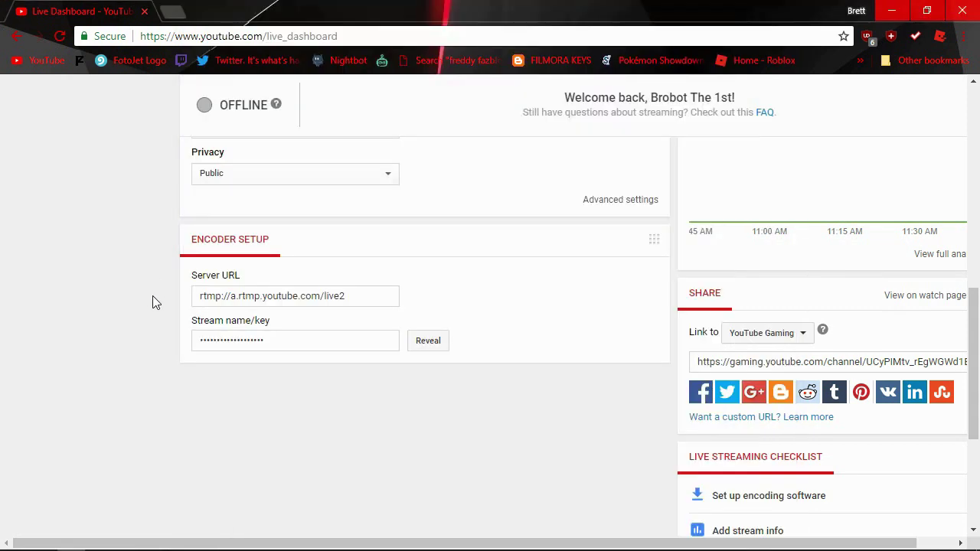
click(423, 343)
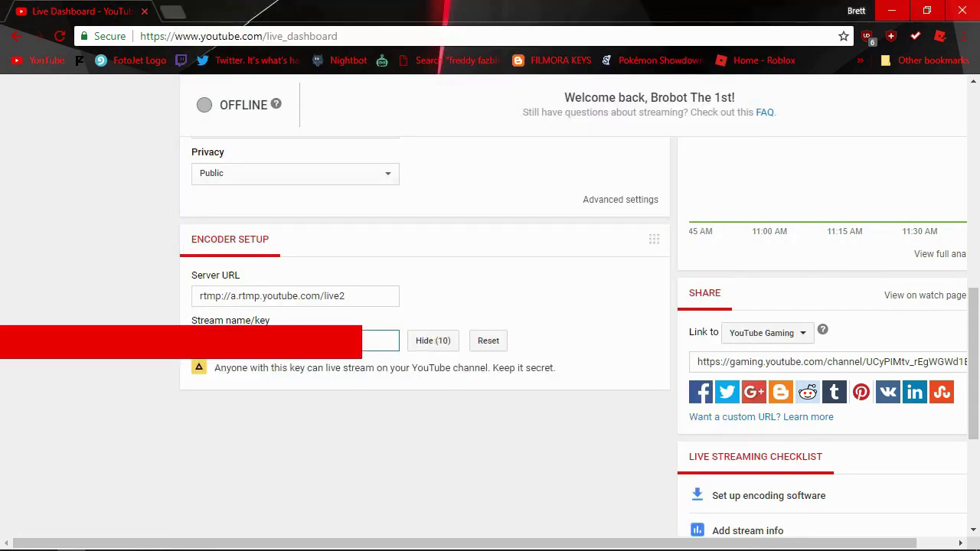
key(alt+Tab)
click(314, 291)
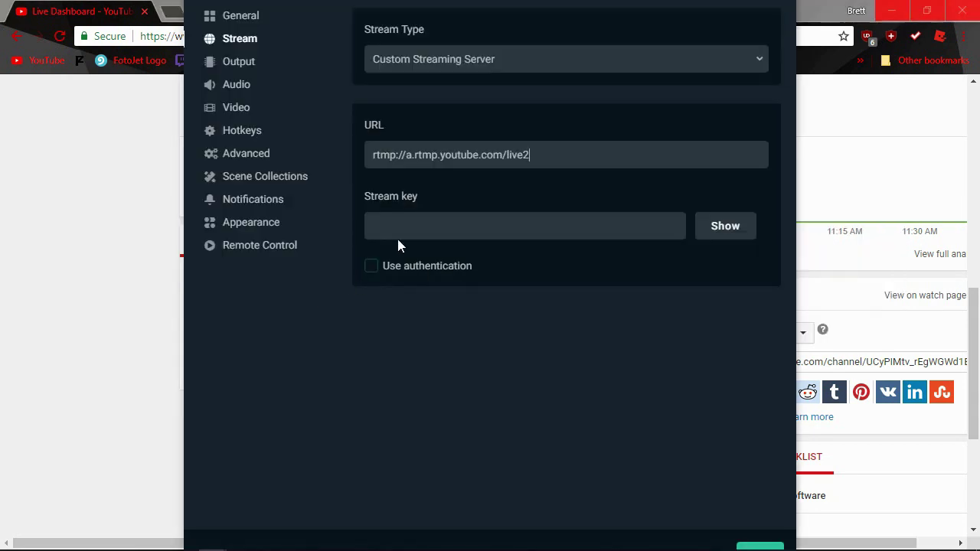
key(ctrl+v)
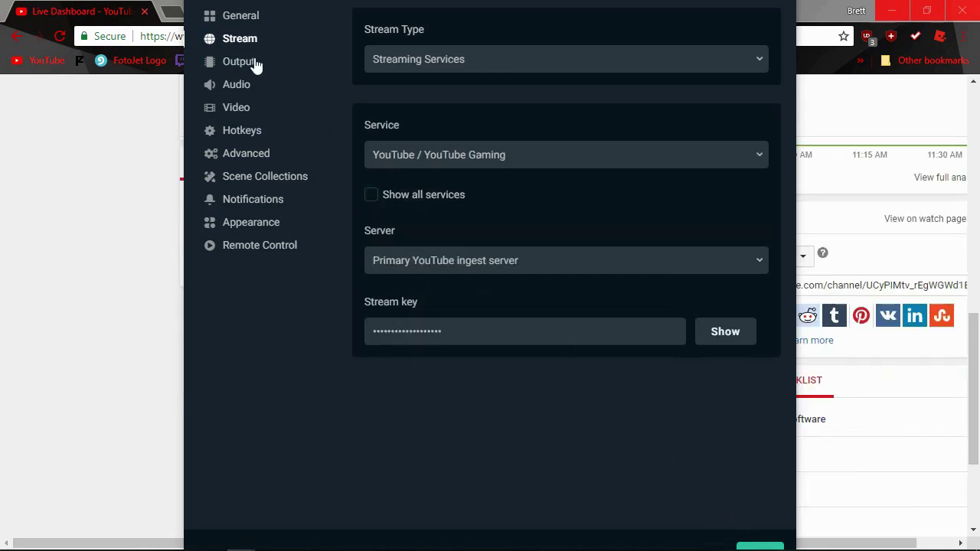
On the Output page, keep 1750 video bitrate and set the encoder to NVENC
click(252, 62)
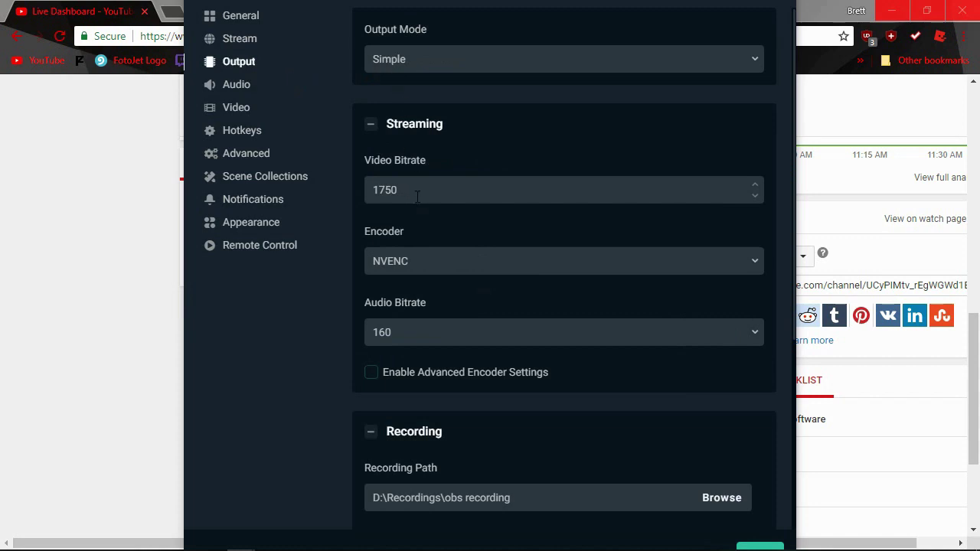
drag(418, 197, 372, 198)
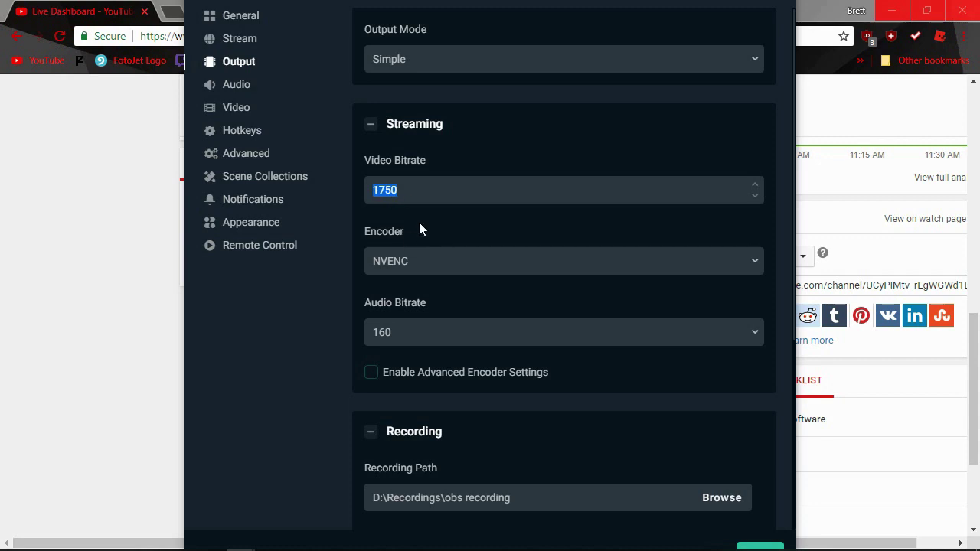
click(397, 235)
click(402, 263)
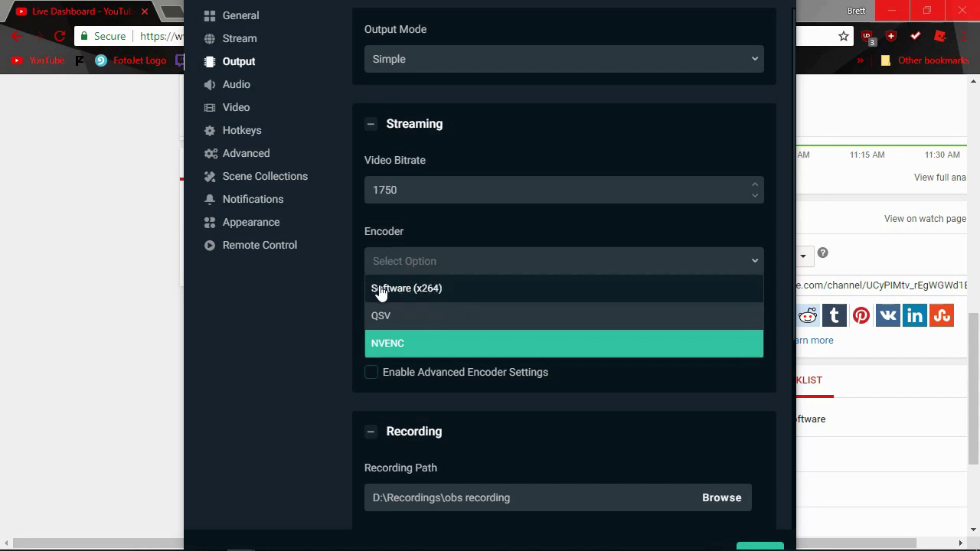
click(349, 271)
click(389, 271)
click(325, 320)
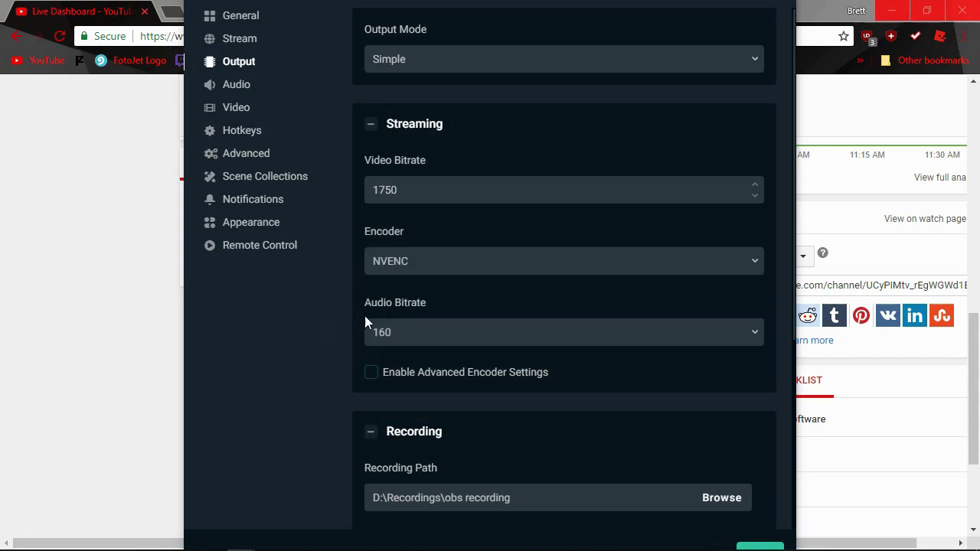
click(404, 273)
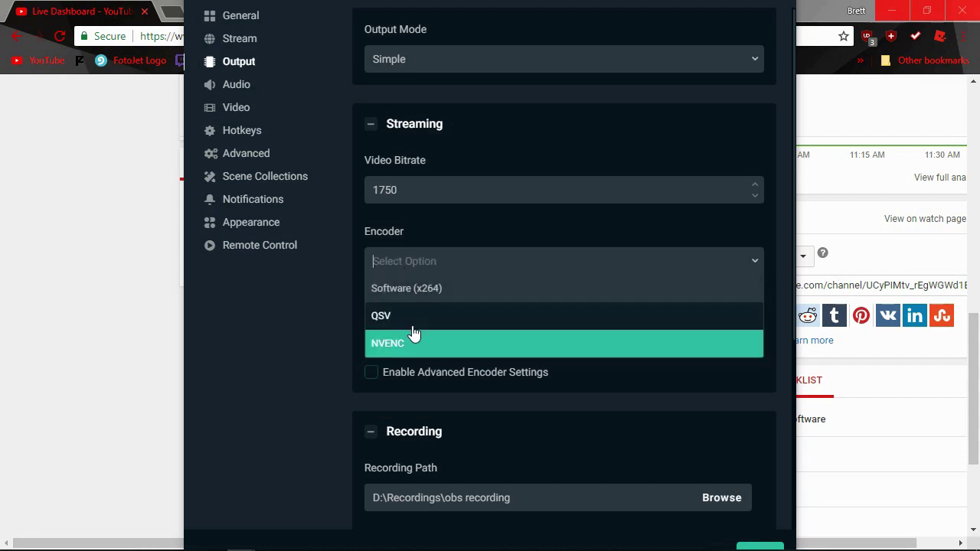
click(306, 347)
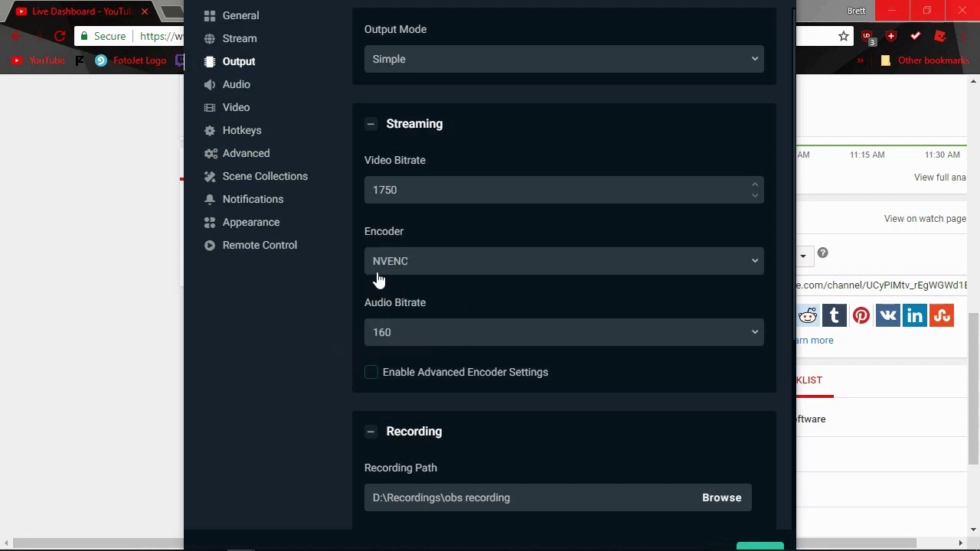
Check the Recording Path further down the Output page
scroll(390, 306, down, 2)
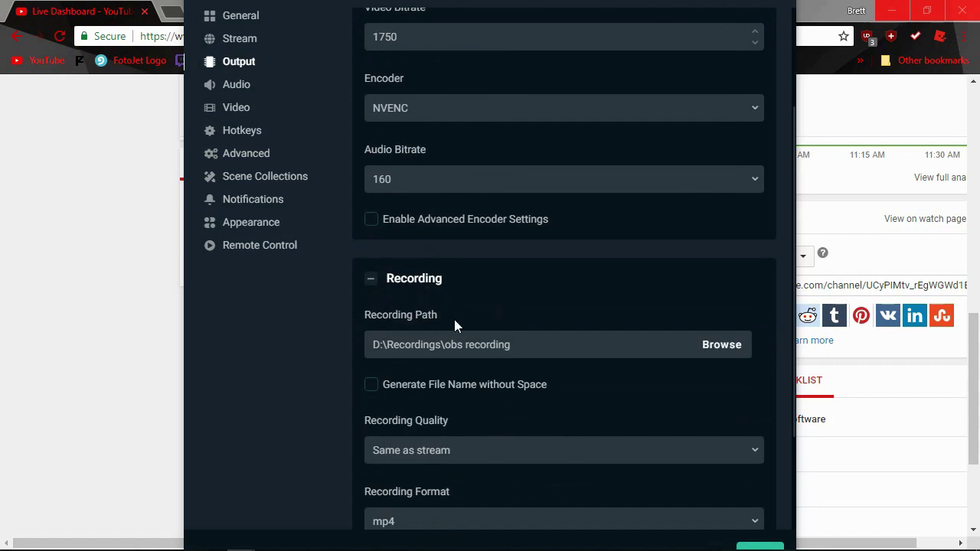
drag(541, 351, 378, 349)
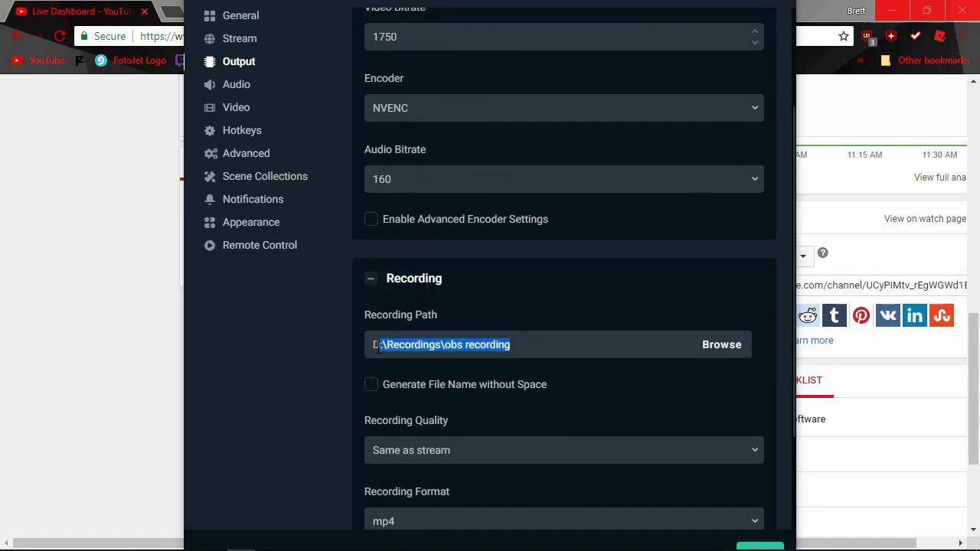
click(534, 342)
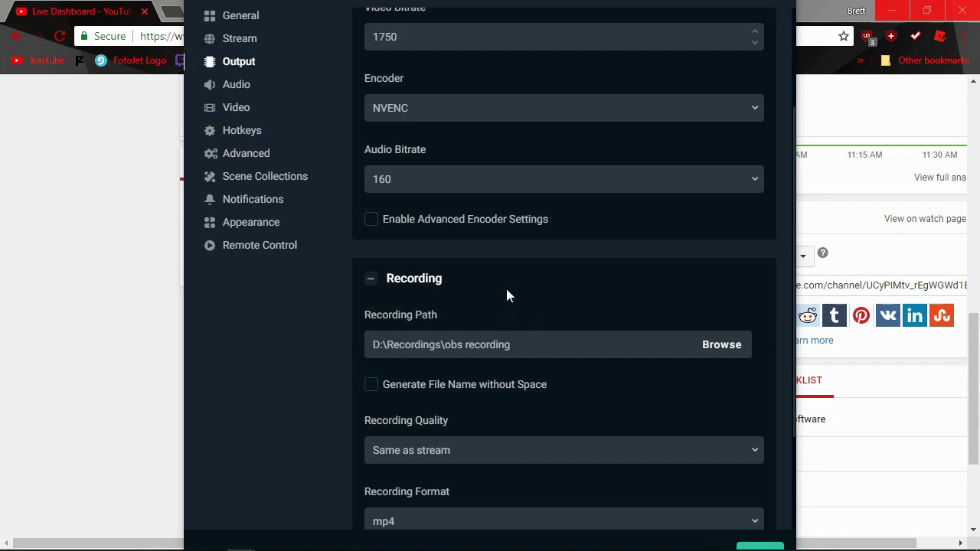
Set the Common FPS Value to 30 on the Video settings page
click(231, 86)
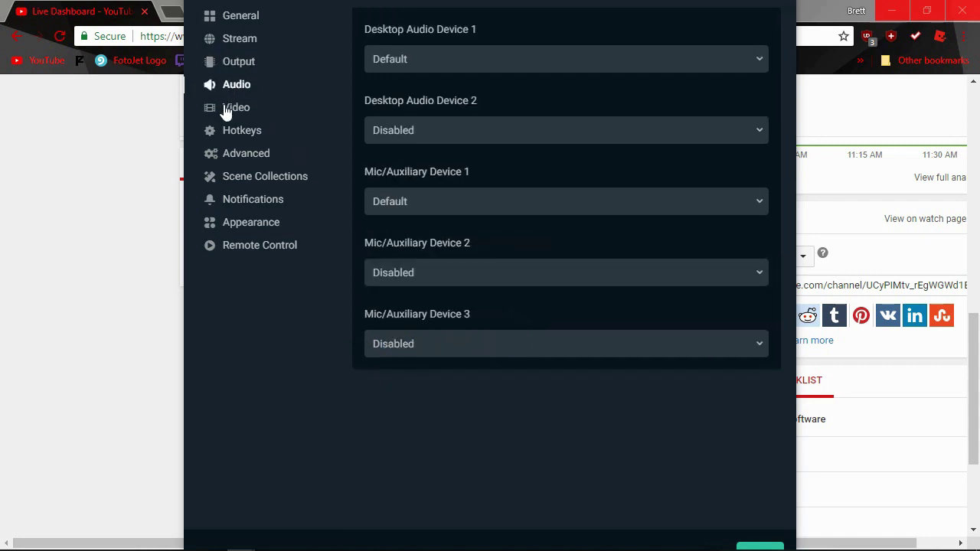
click(228, 109)
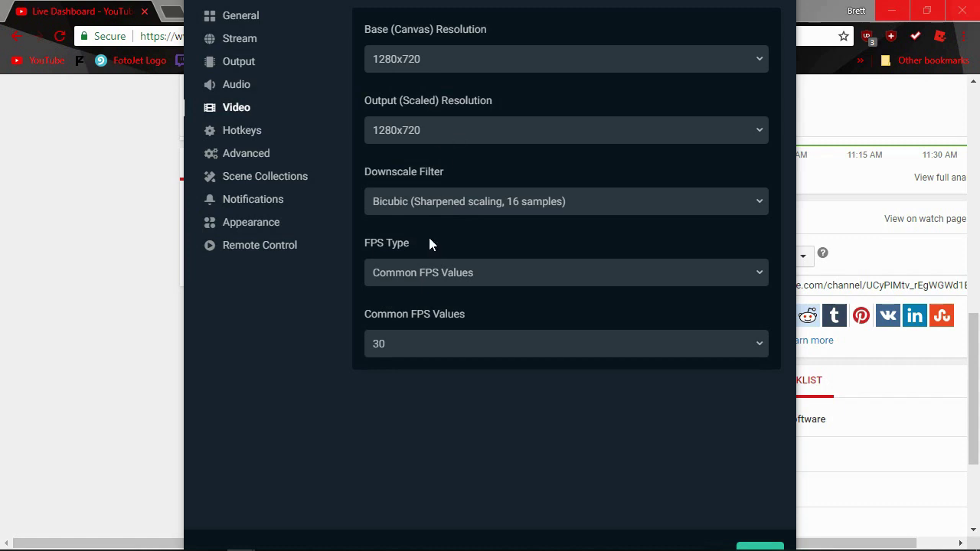
click(415, 350)
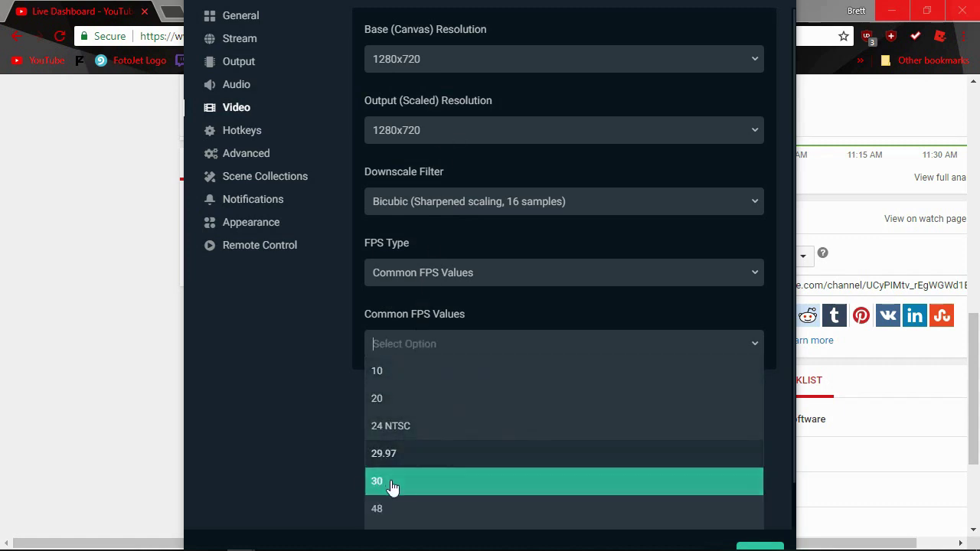
click(304, 363)
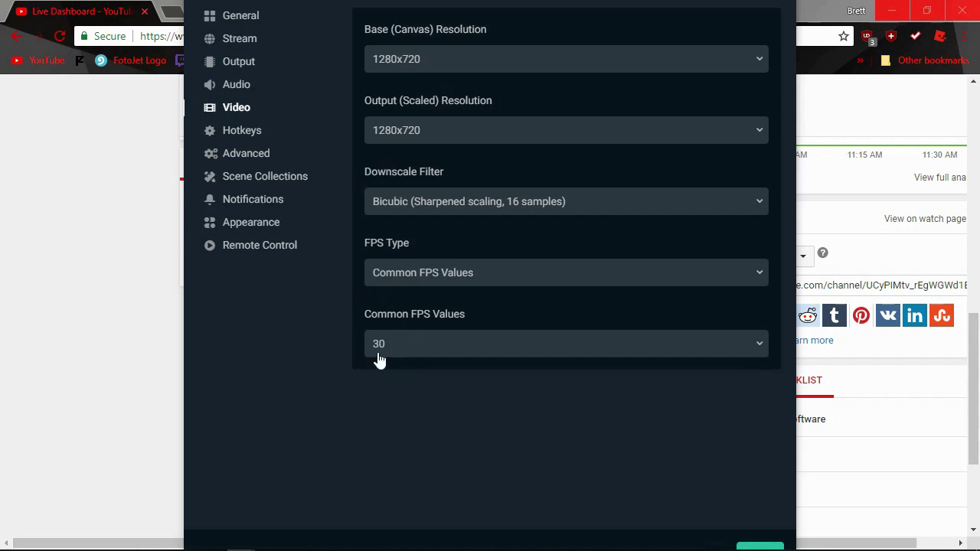
Review the Hotkeys, Advanced, Scene Collections, Notifications and General pages, ending on Stream
click(242, 136)
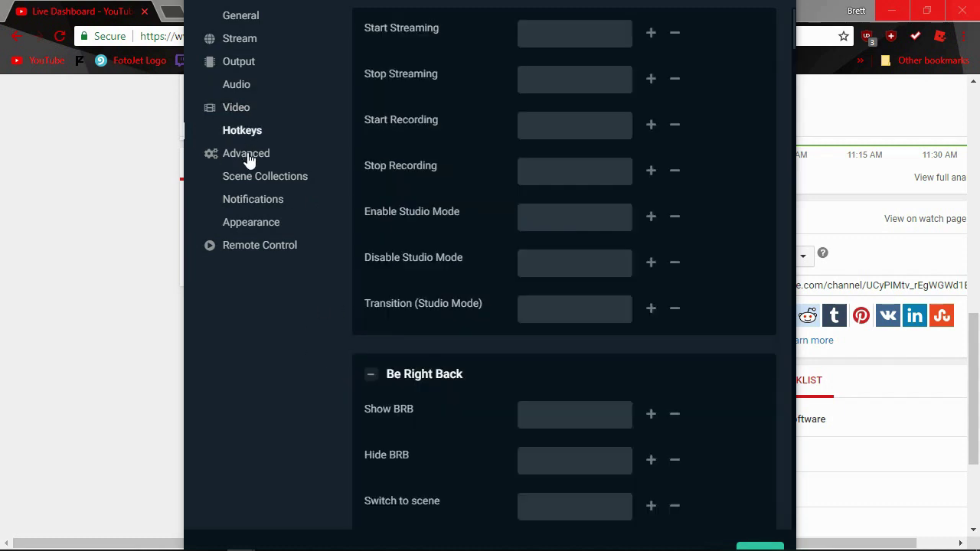
click(252, 158)
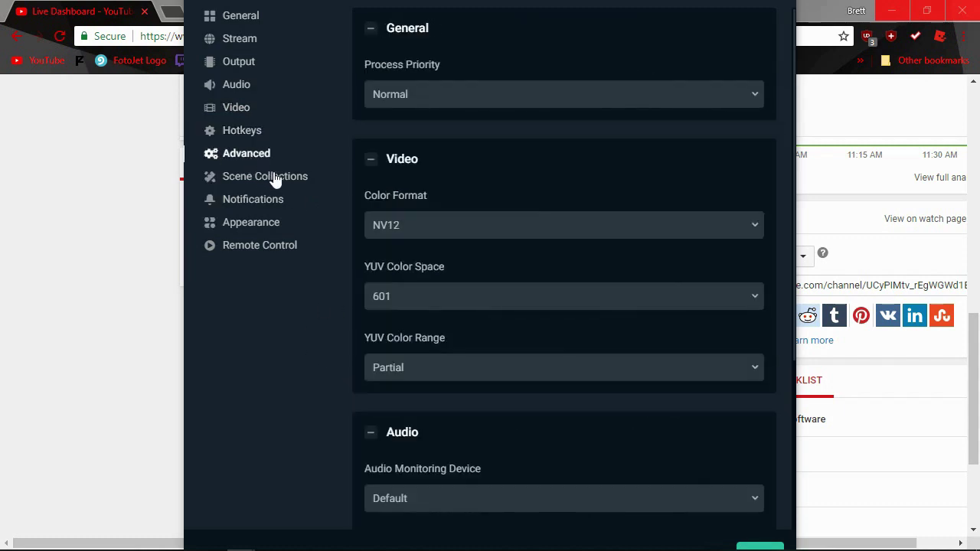
scroll(407, 191, down, 3)
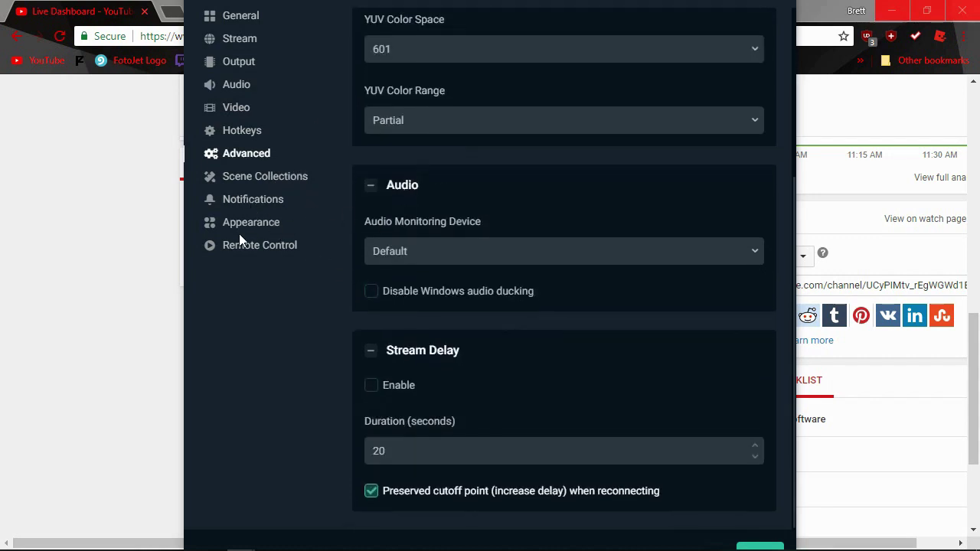
click(251, 223)
click(260, 201)
click(265, 178)
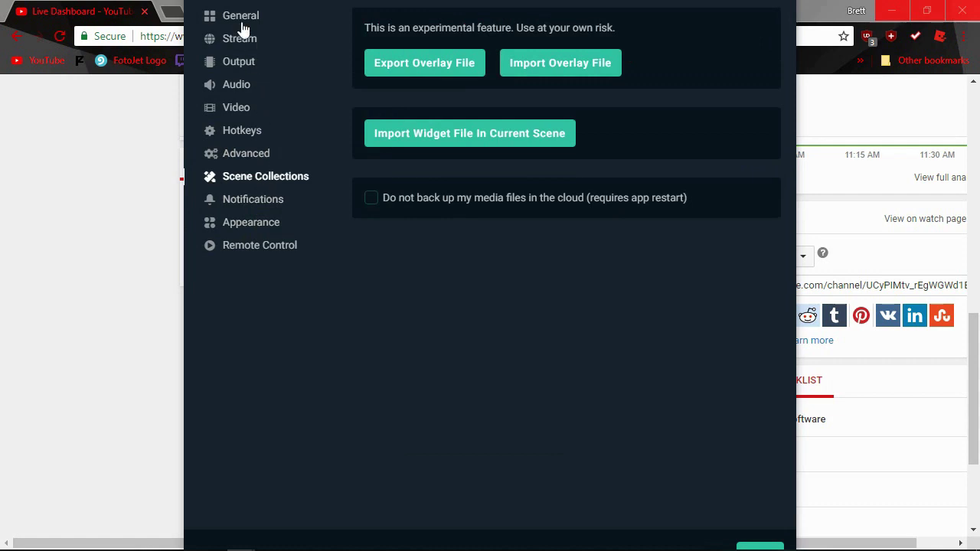
click(244, 201)
click(251, 180)
click(240, 17)
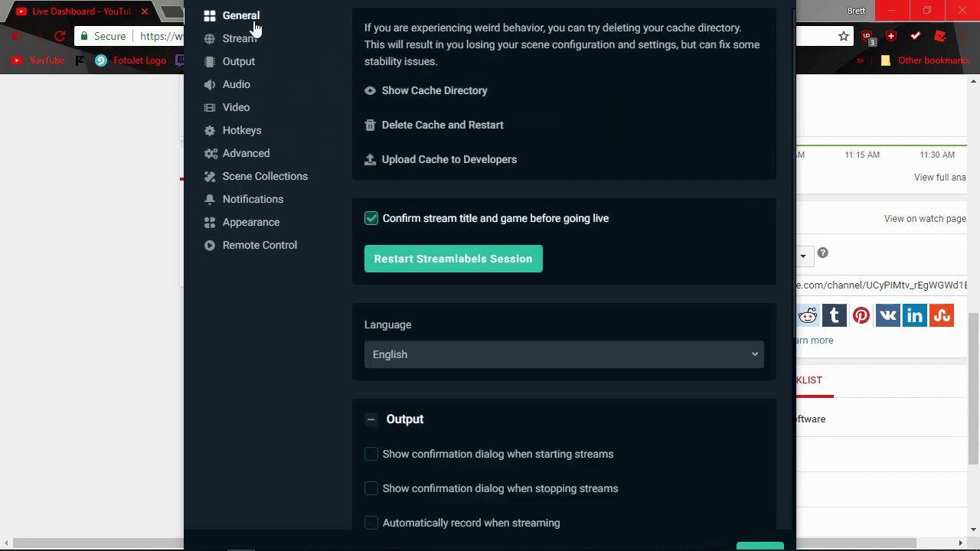
click(240, 38)
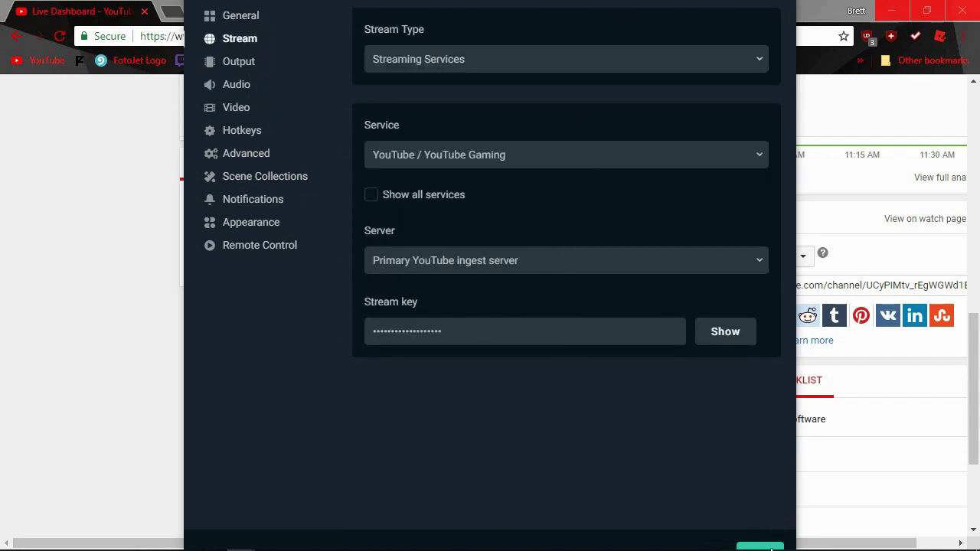
Close Settings, switch to the Live view, and glance at the YouTube dashboard before returning
click(765, 547)
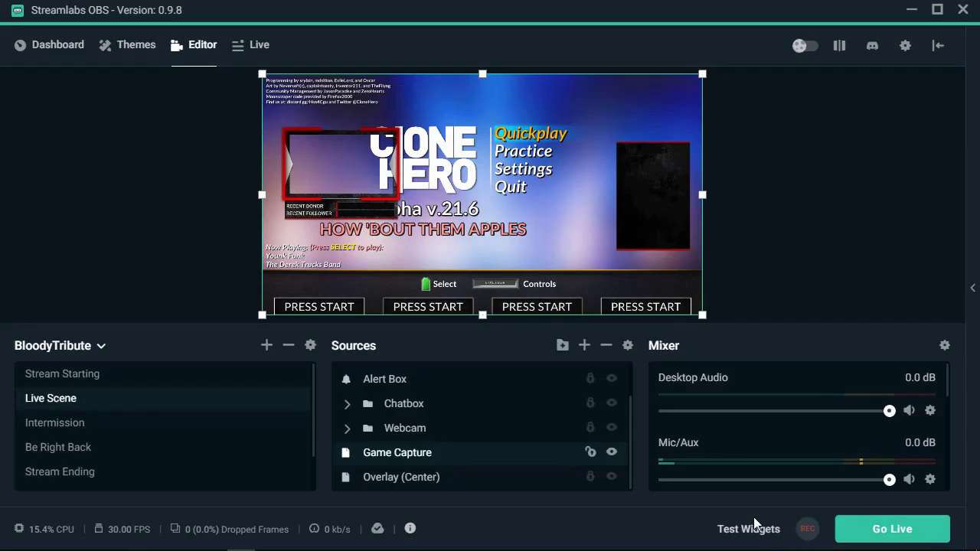
click(884, 537)
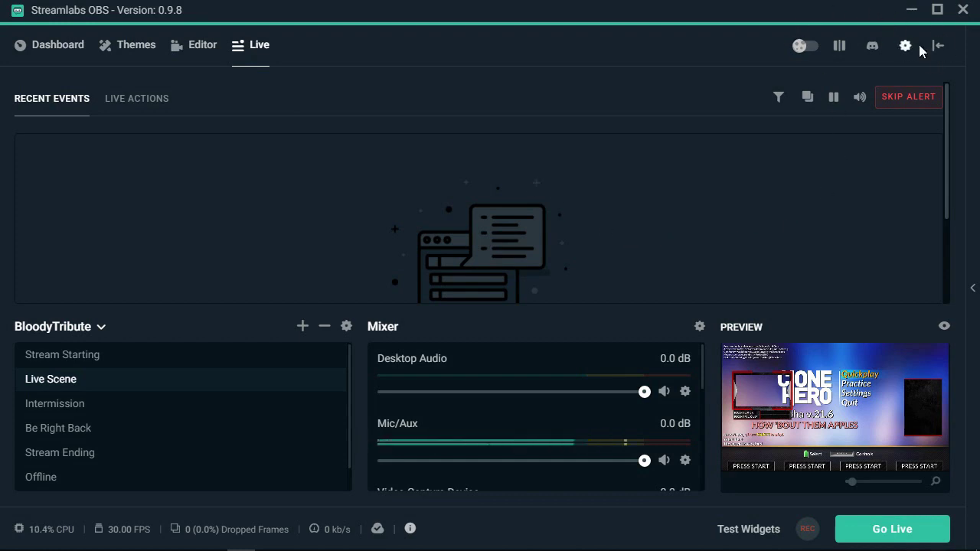
key(alt+Tab)
scroll(342, 317, up, 5)
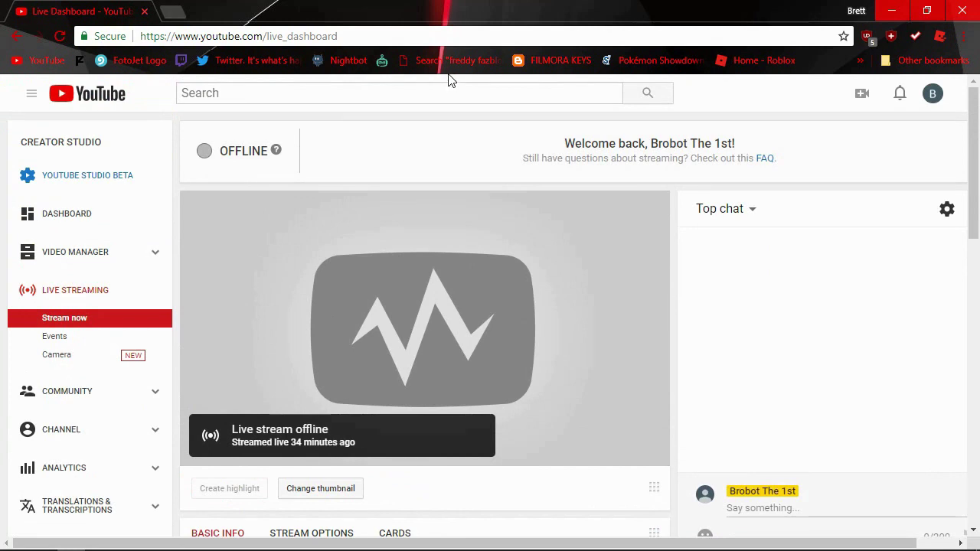
key(alt+Tab)
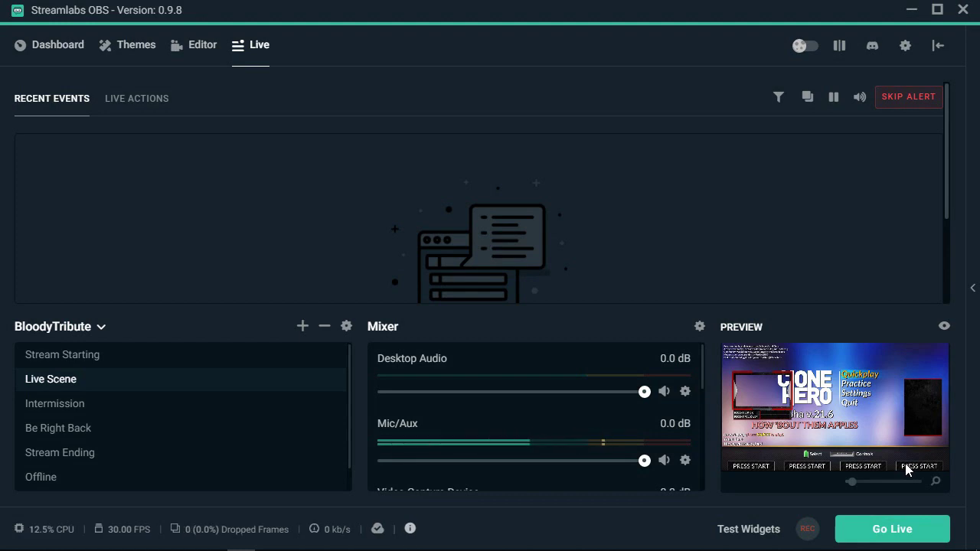
In the Editor, snap the Game Capture to the canvas's left edge
click(205, 61)
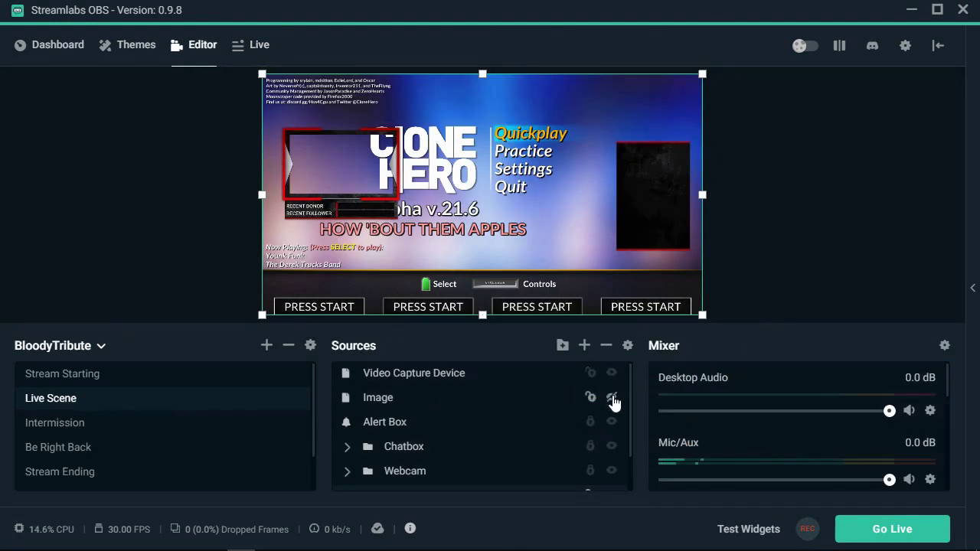
scroll(613, 405, down, 2)
drag(292, 207, 4, 200)
drag(313, 219, 485, 219)
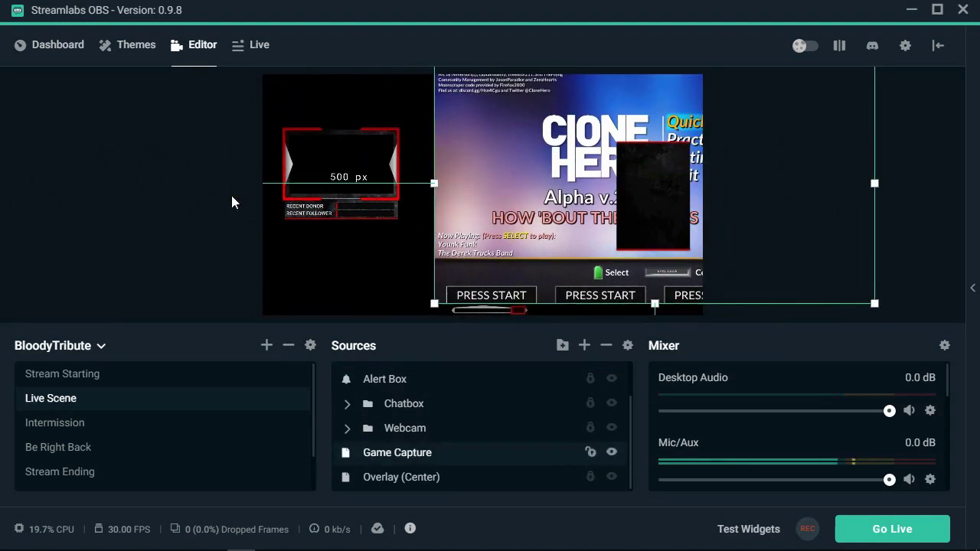
drag(535, 199, 363, 199)
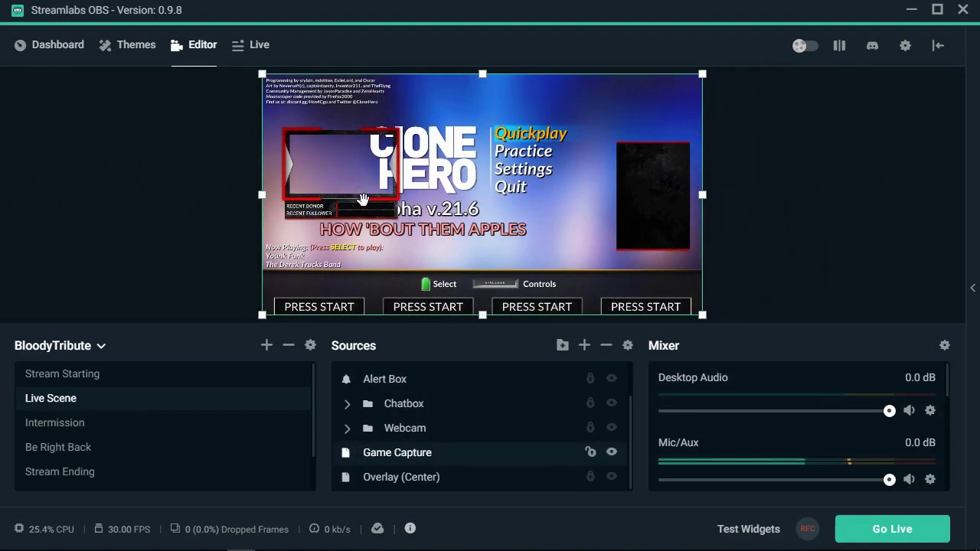
Unlock Webcam and Chatbox, then drag the webcam frame off-canvas left and chatbox off-canvas right
click(589, 428)
click(589, 403)
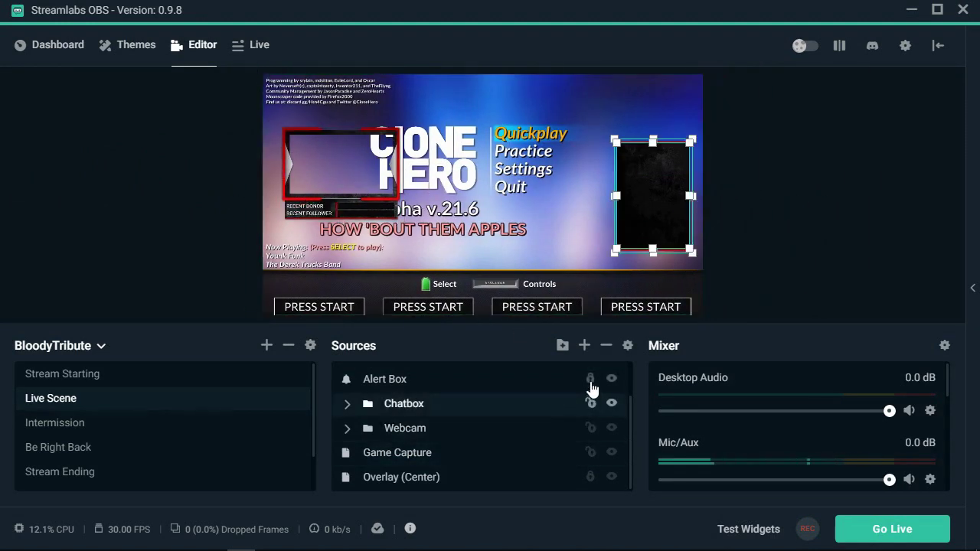
click(590, 379)
click(339, 205)
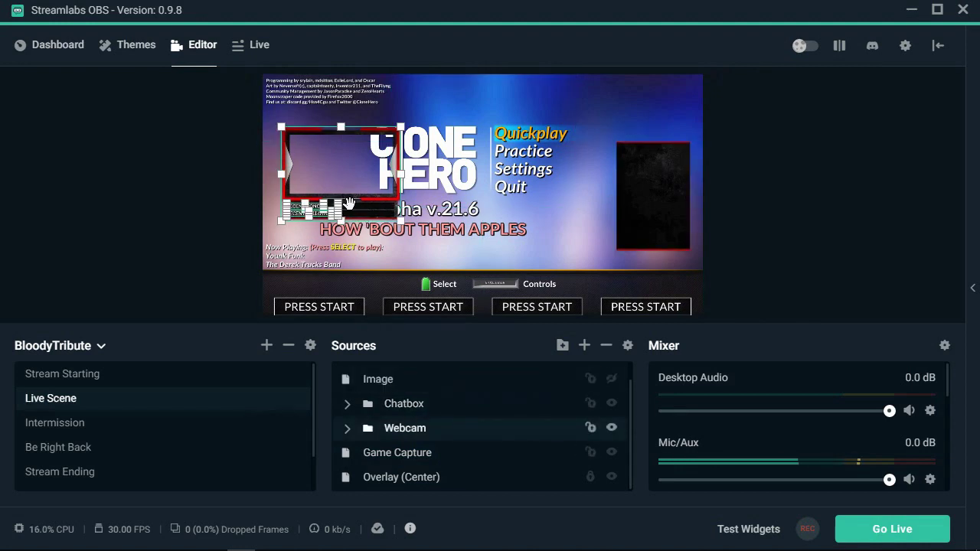
drag(339, 205, 61, 205)
click(647, 186)
drag(648, 186, 975, 138)
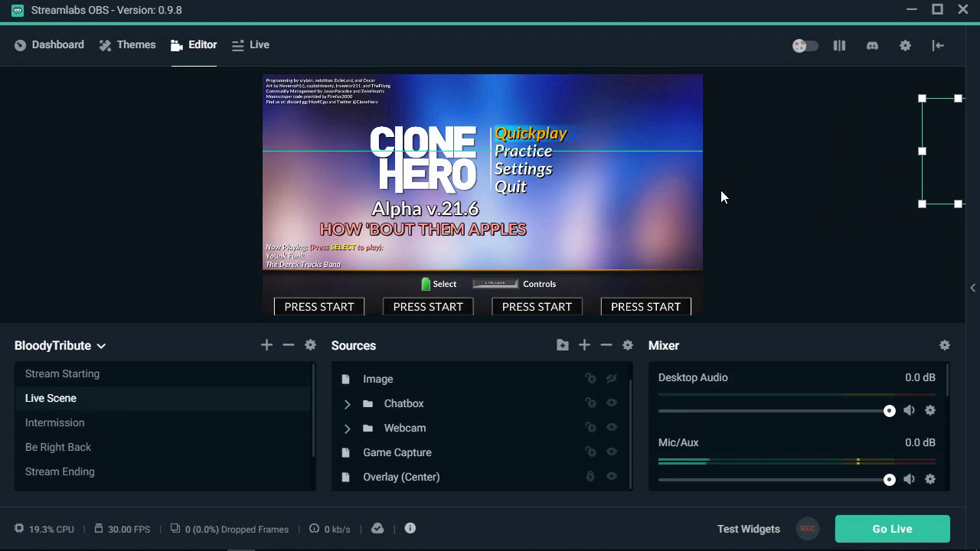